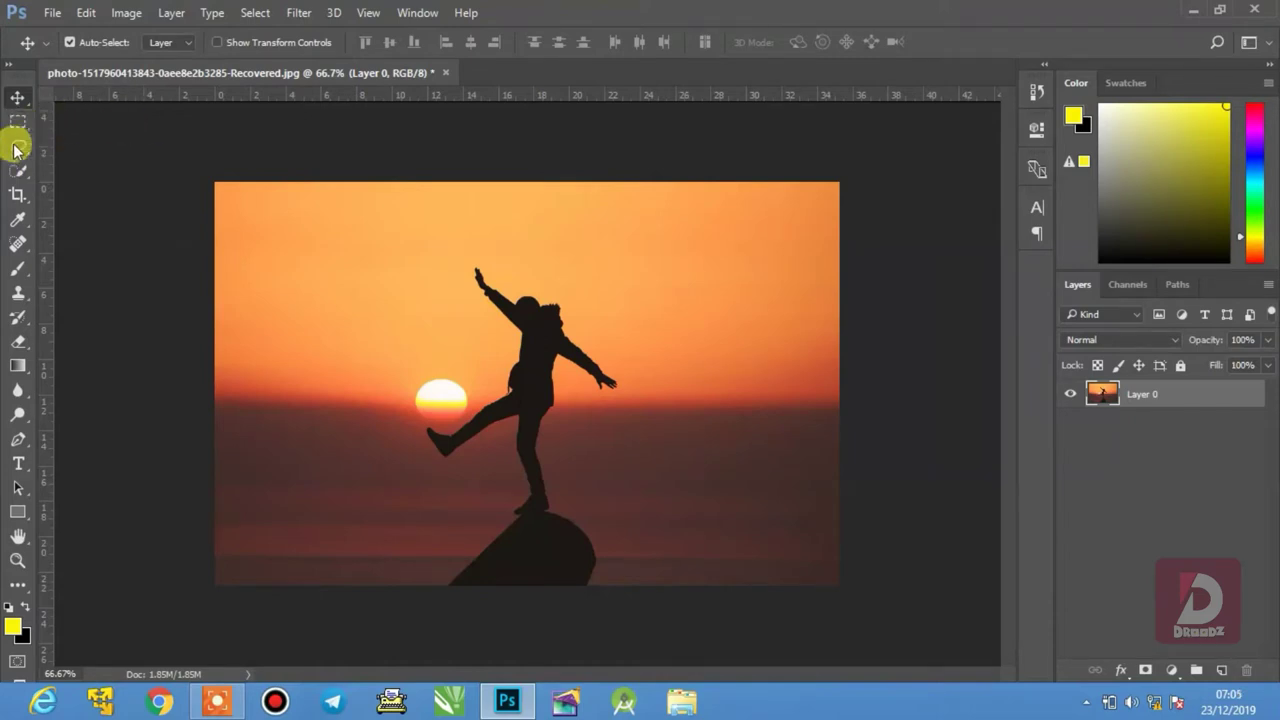
- Outline the man's silhouette with a loose freehand Lasso selection and deselect it
click(18, 146)
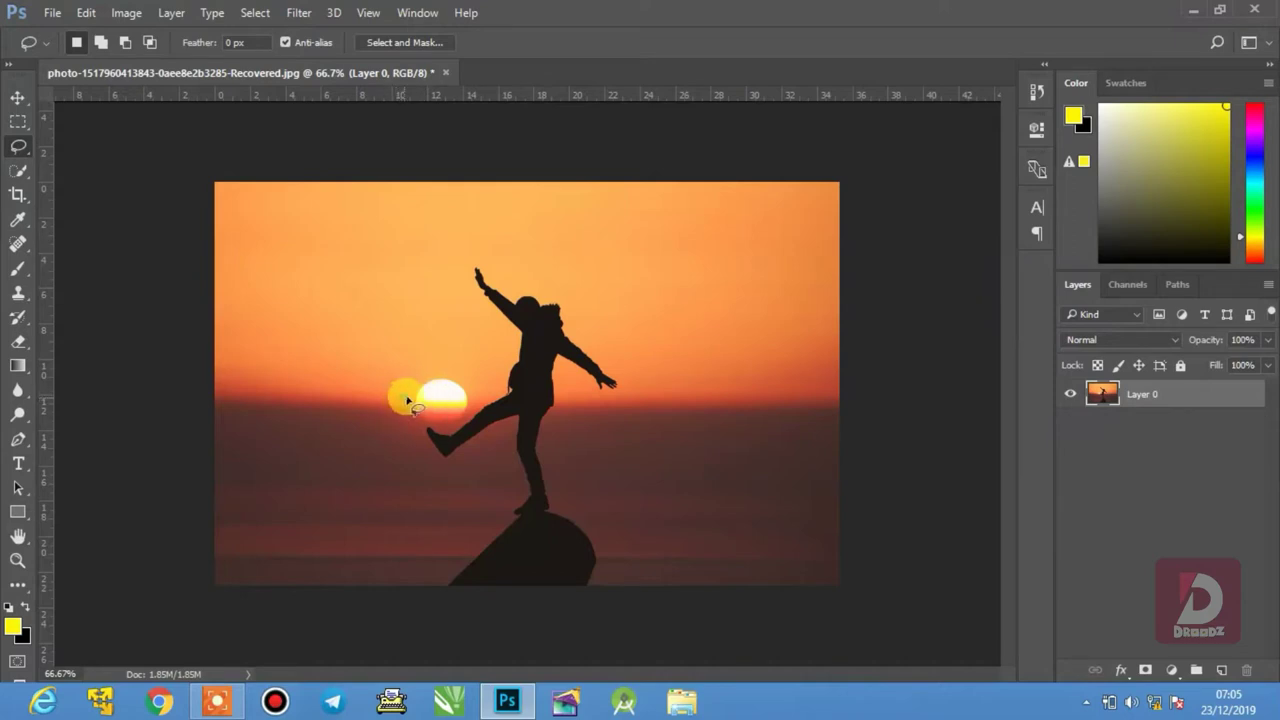
mouse_move(407, 399)
mouse_down()
mouse_move(459, 372)
mouse_move(479, 401)
mouse_move(455, 436)
mouse_move(424, 437)
mouse_move(405, 393)
mouse_up()
click(491, 395)
mouse_move(517, 421)
mouse_down()
mouse_move(460, 443)
mouse_move(470, 466)
mouse_move(520, 424)
mouse_up()
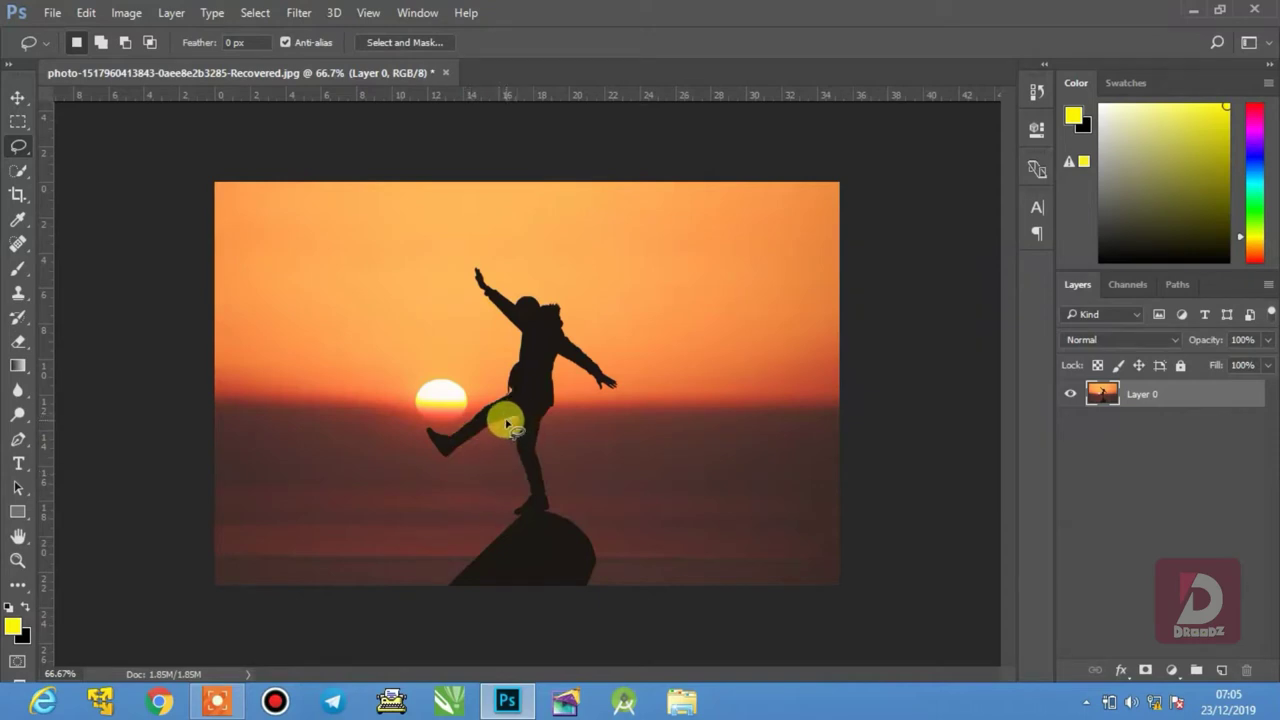
mouse_move(508, 425)
mouse_down()
mouse_move(440, 459)
mouse_move(426, 429)
mouse_move(477, 415)
mouse_move(519, 352)
mouse_move(481, 306)
mouse_move(471, 258)
mouse_move(570, 304)
mouse_move(627, 391)
mouse_move(605, 398)
mouse_move(559, 367)
mouse_move(550, 443)
mouse_move(562, 501)
mouse_move(546, 524)
mouse_move(499, 521)
mouse_move(516, 495)
mouse_move(516, 408)
mouse_up()
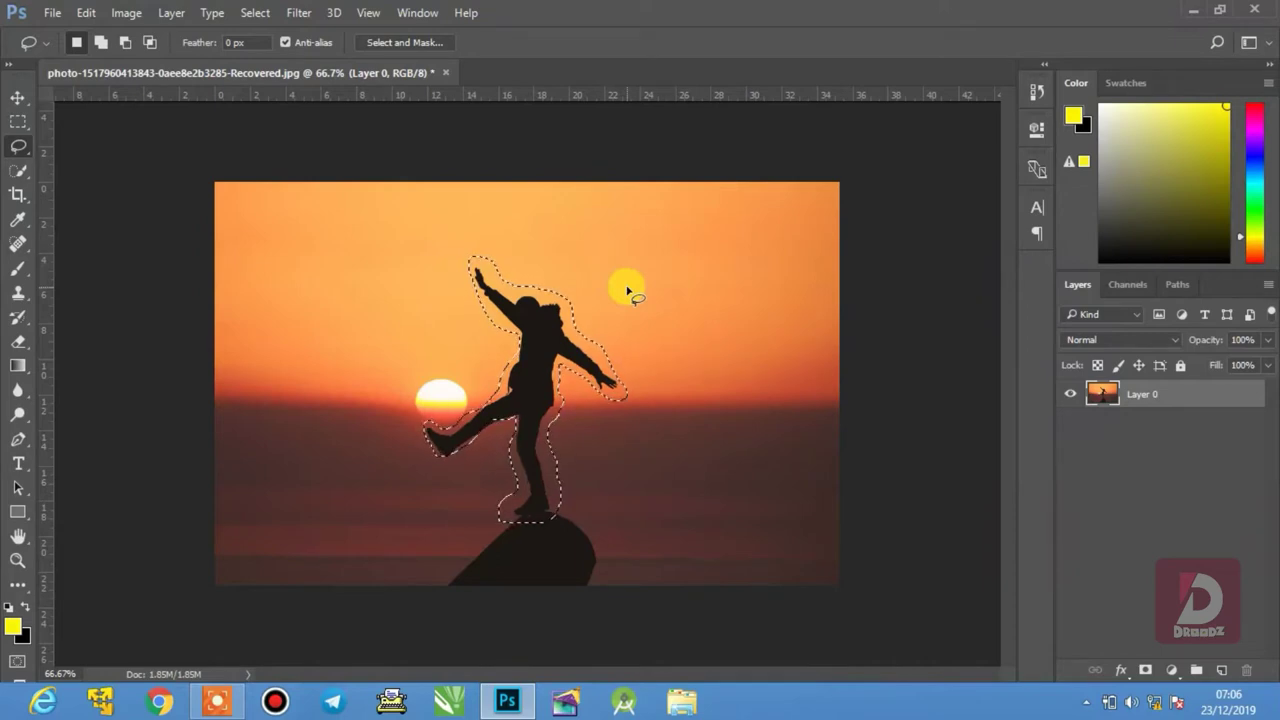
key(ctrl+d)
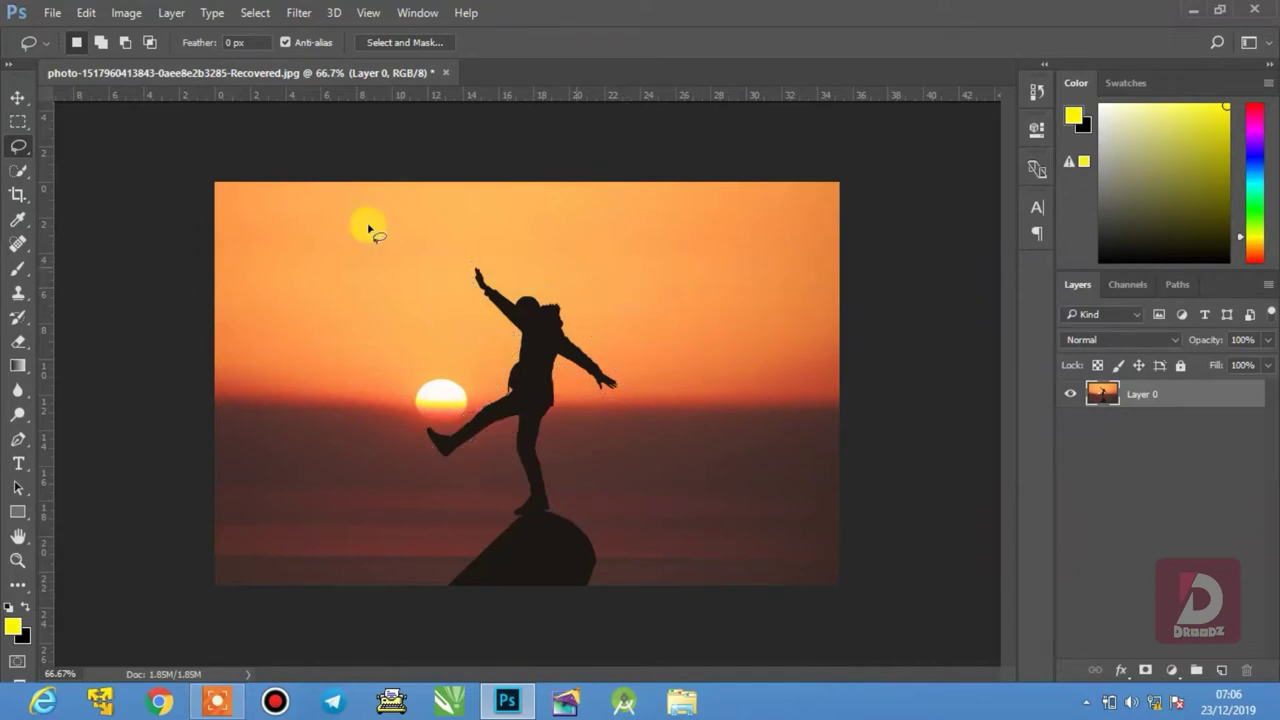
- Trace the man's silhouette with straight segments using the Polygonal Lasso, close the selection and deselect it
click(29, 155)
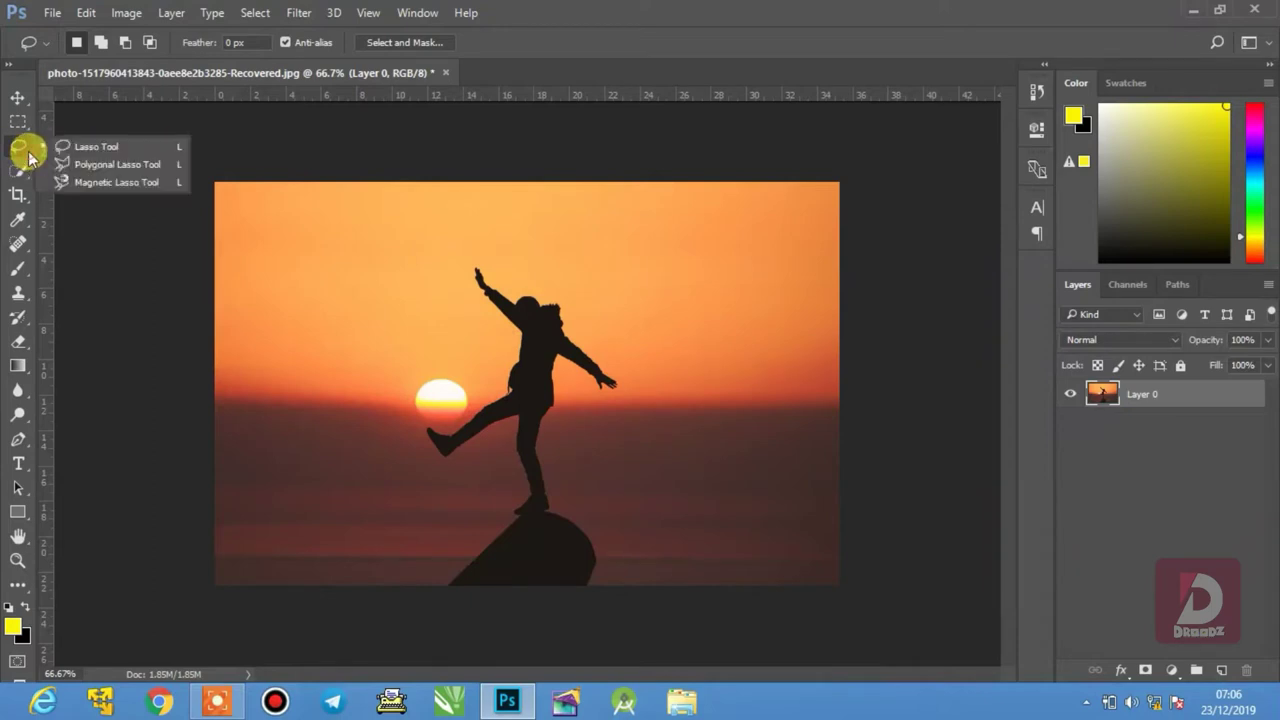
click(143, 167)
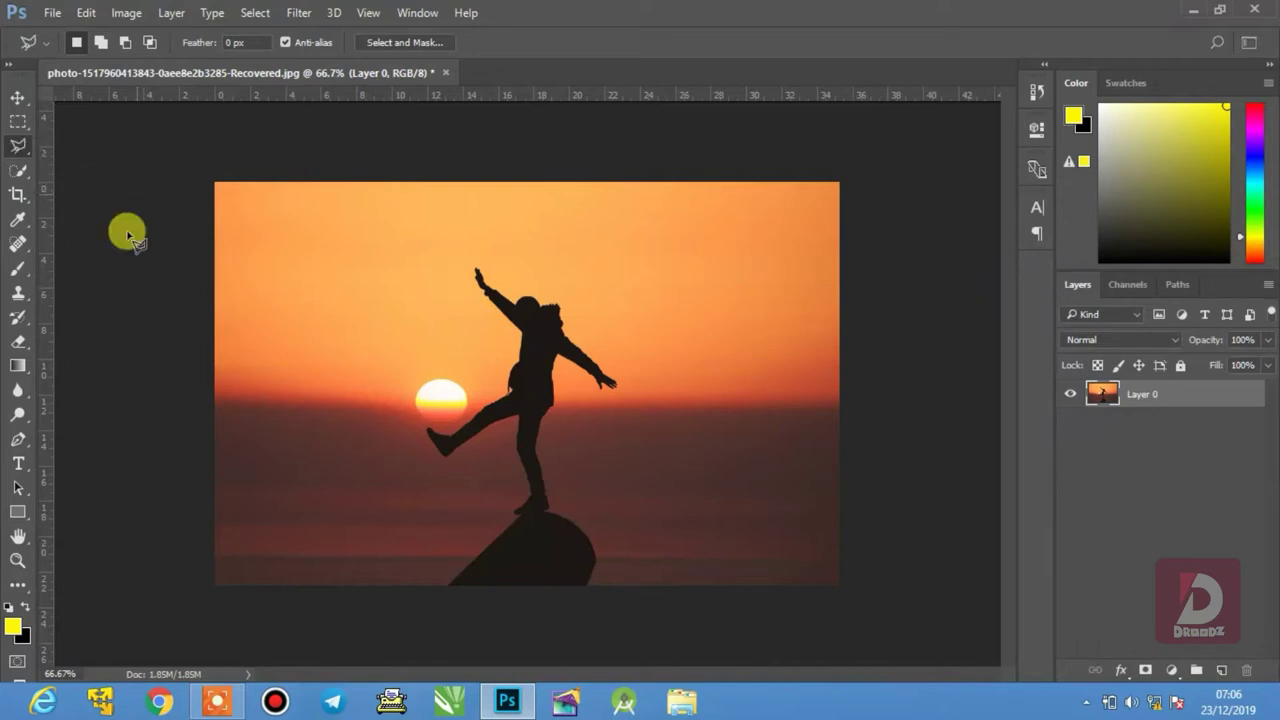
click(518, 418)
click(431, 430)
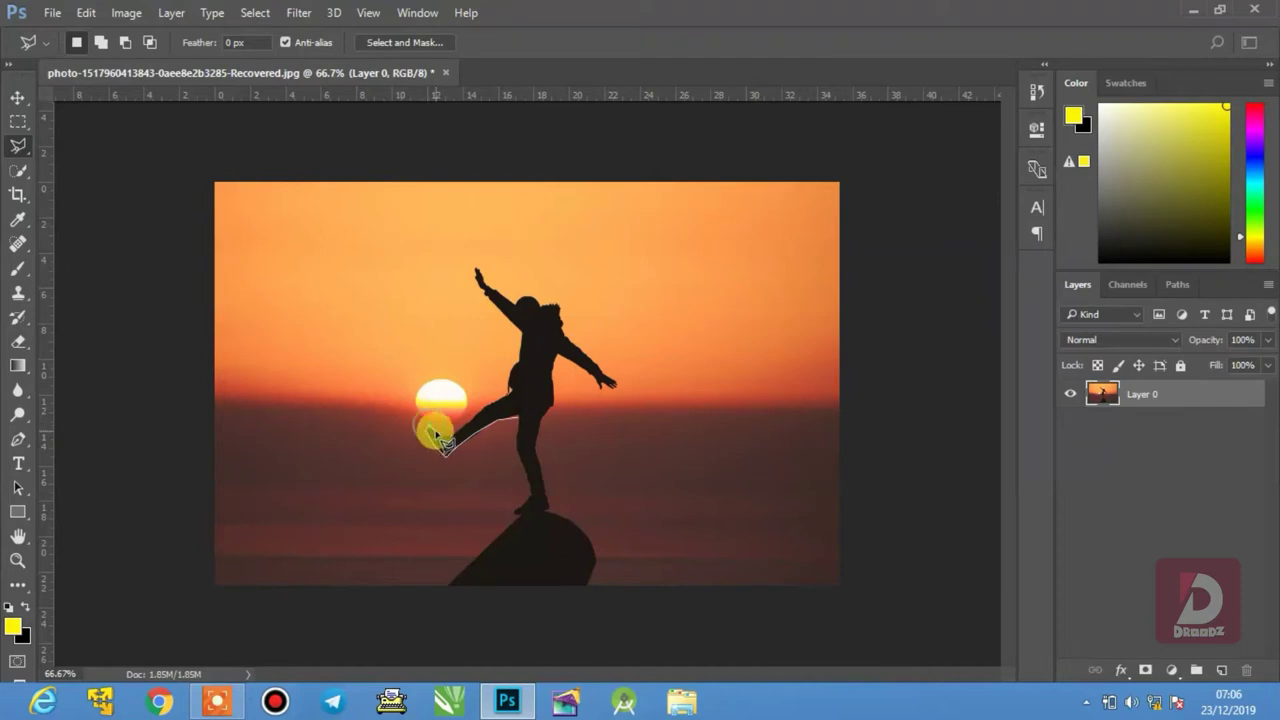
click(503, 410)
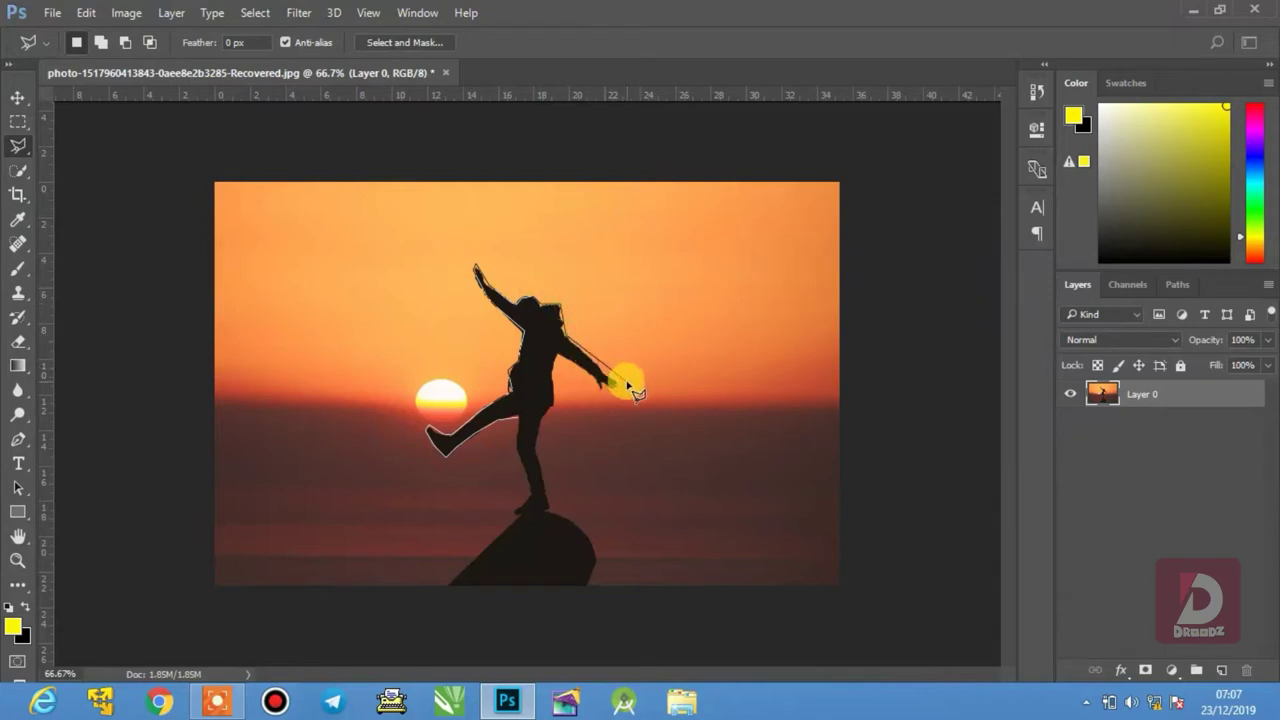
click(580, 515)
click(509, 520)
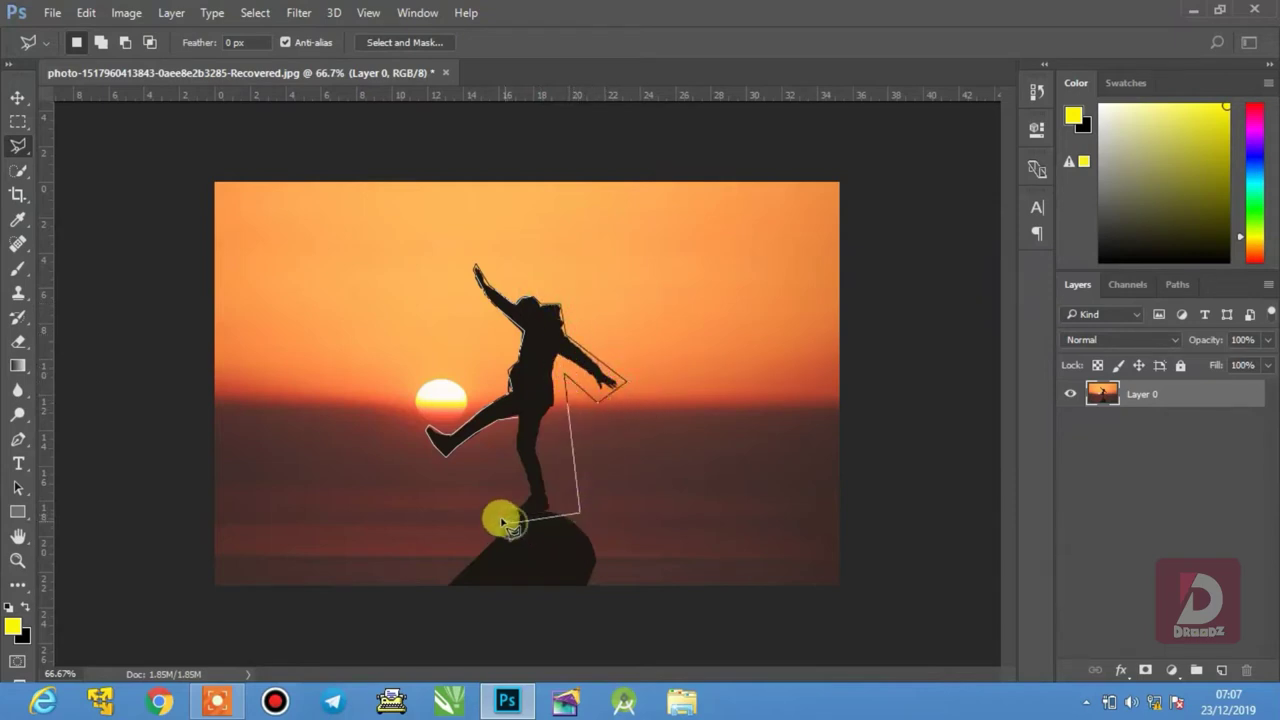
click(519, 422)
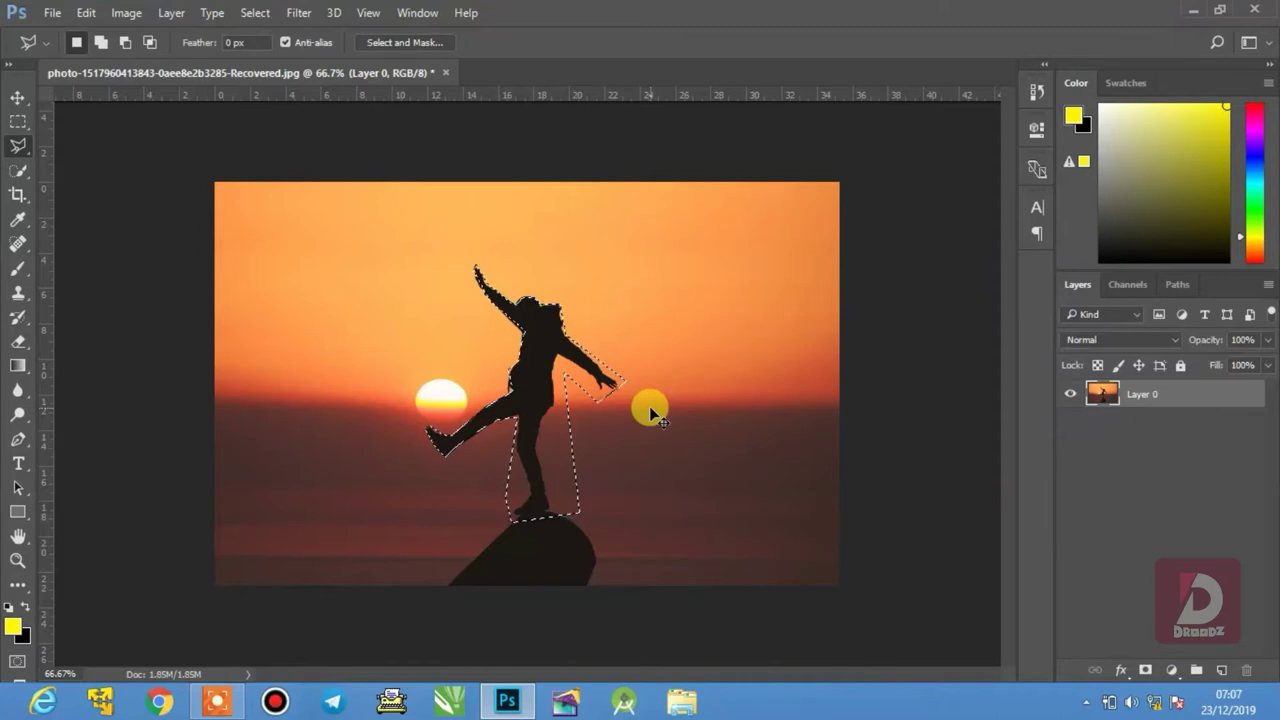
key(ctrl+d)
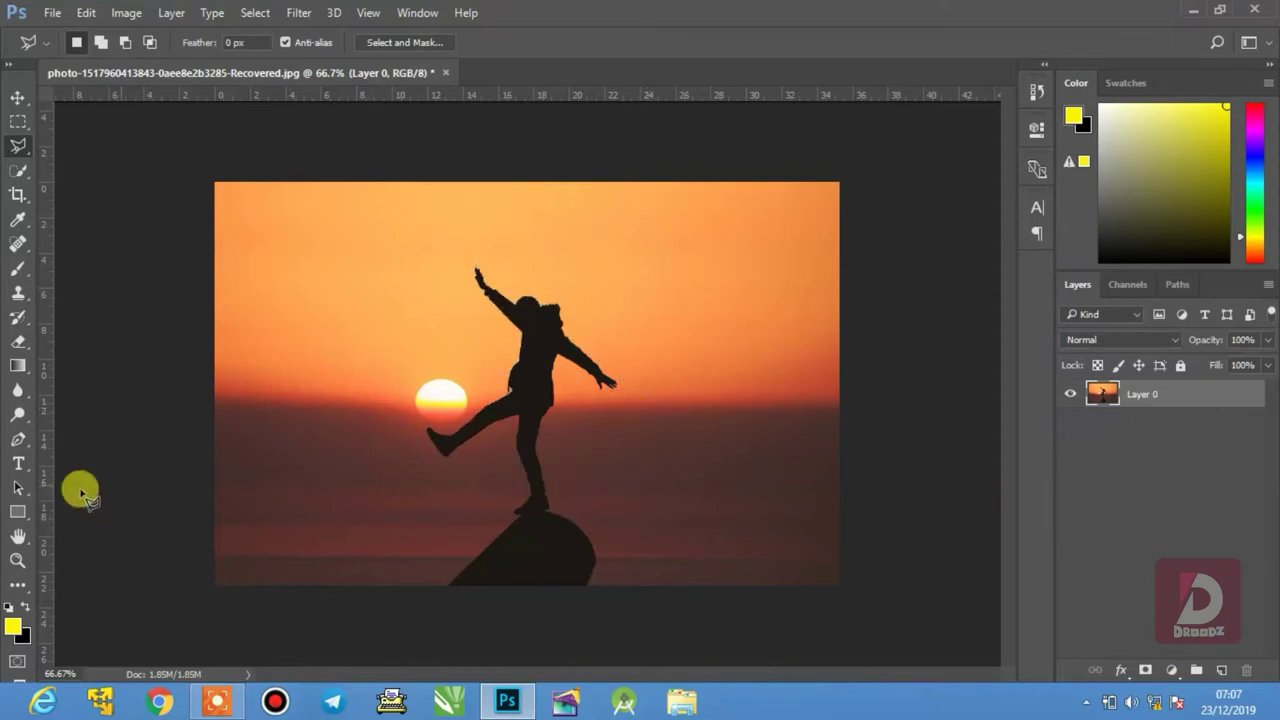
- Trace the man's silhouette edge with the Magnetic Lasso, close the selection and deselect it
right_click(19, 148)
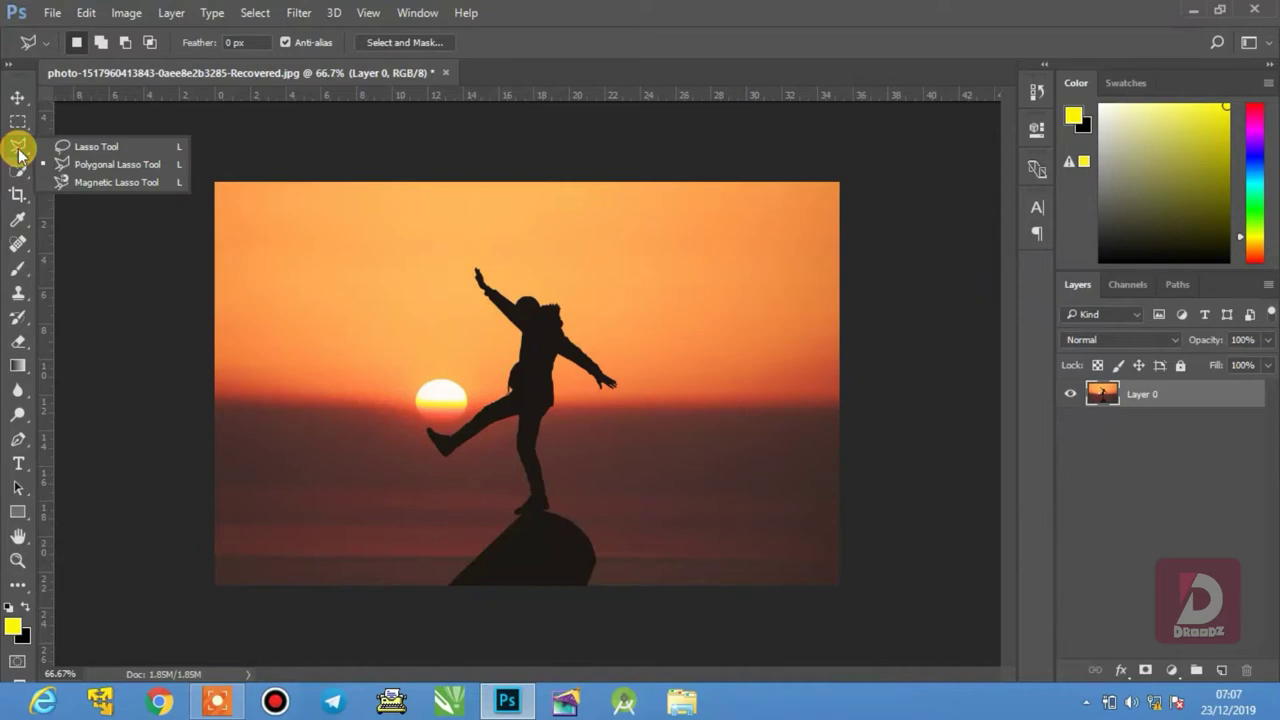
click(135, 189)
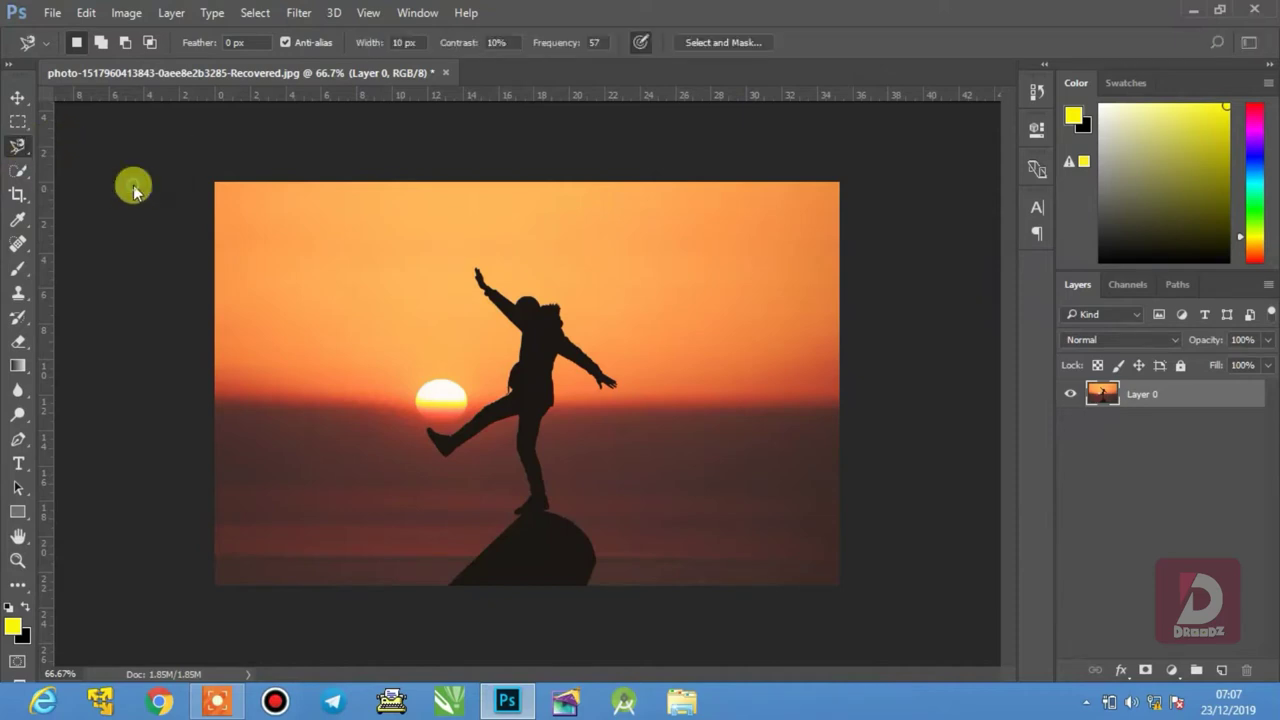
click(517, 416)
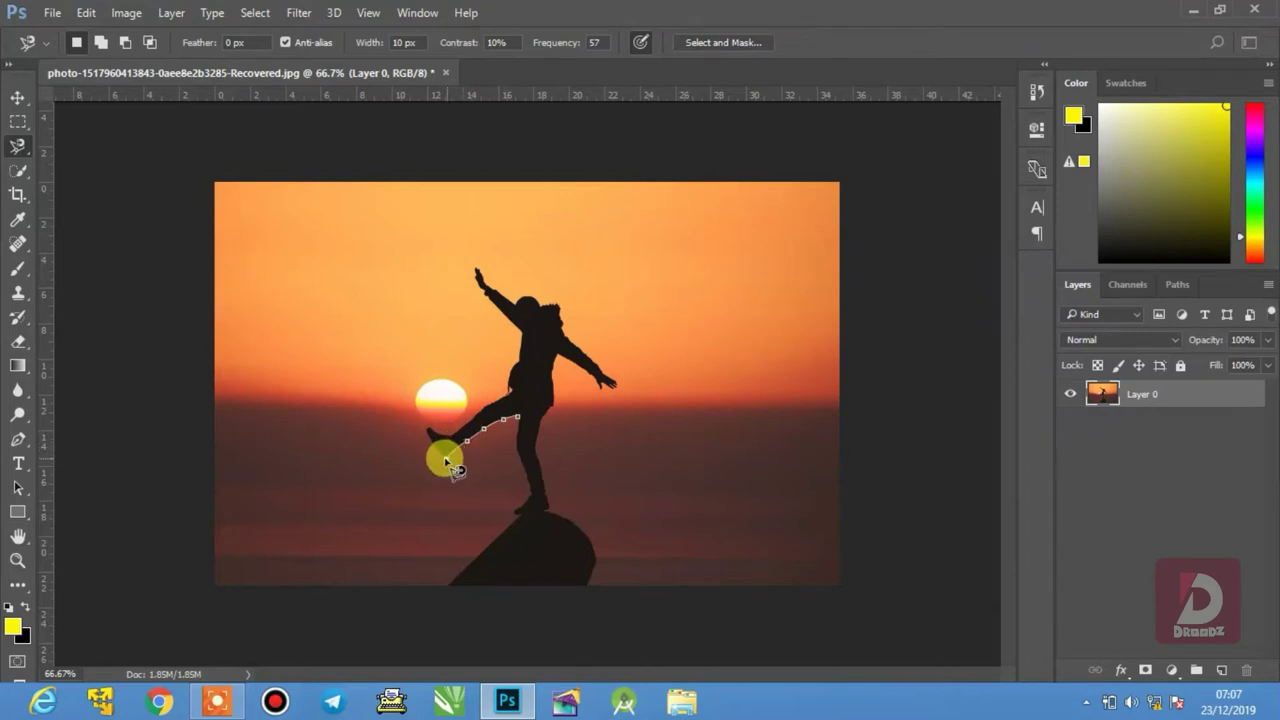
mouse_move(446, 461)
mouse_down()
mouse_move(429, 427)
mouse_move(467, 433)
mouse_move(511, 394)
mouse_move(521, 362)
mouse_move(525, 336)
mouse_move(487, 301)
mouse_move(477, 268)
mouse_move(514, 310)
mouse_move(537, 296)
mouse_move(565, 308)
mouse_move(590, 362)
mouse_move(627, 395)
mouse_move(562, 360)
mouse_move(541, 452)
mouse_move(563, 518)
mouse_move(517, 518)
mouse_up()
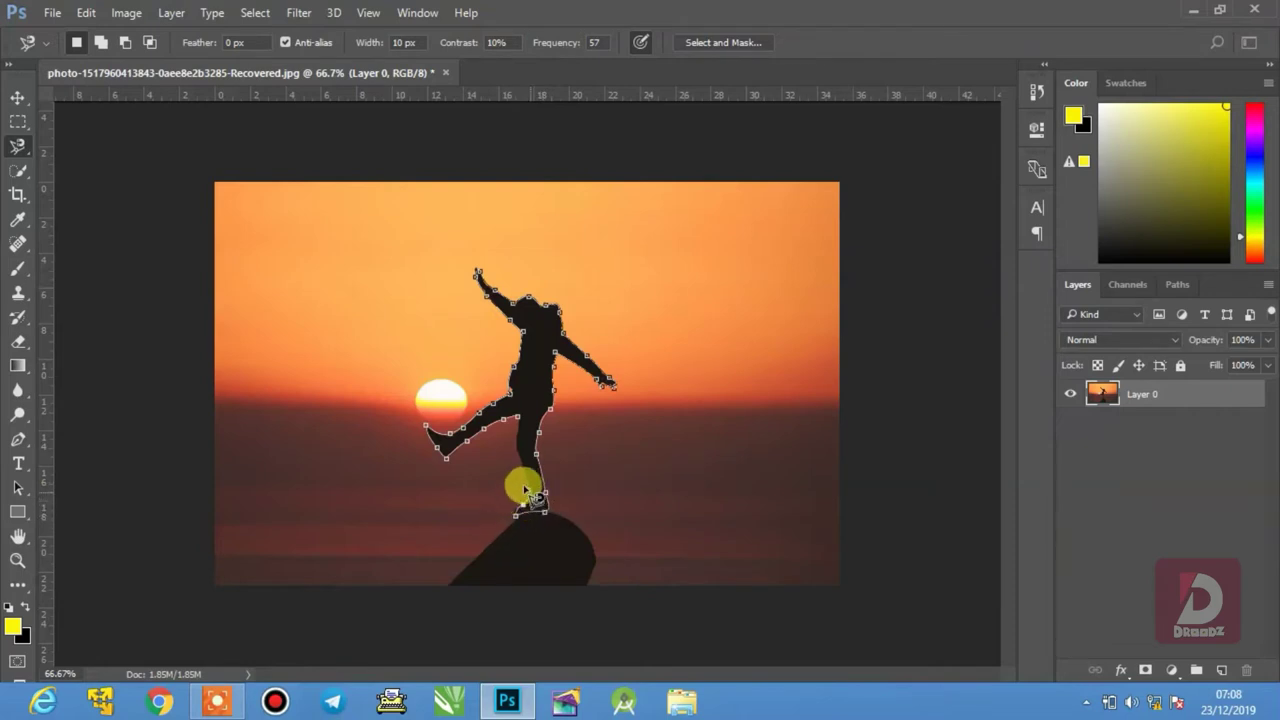
click(517, 420)
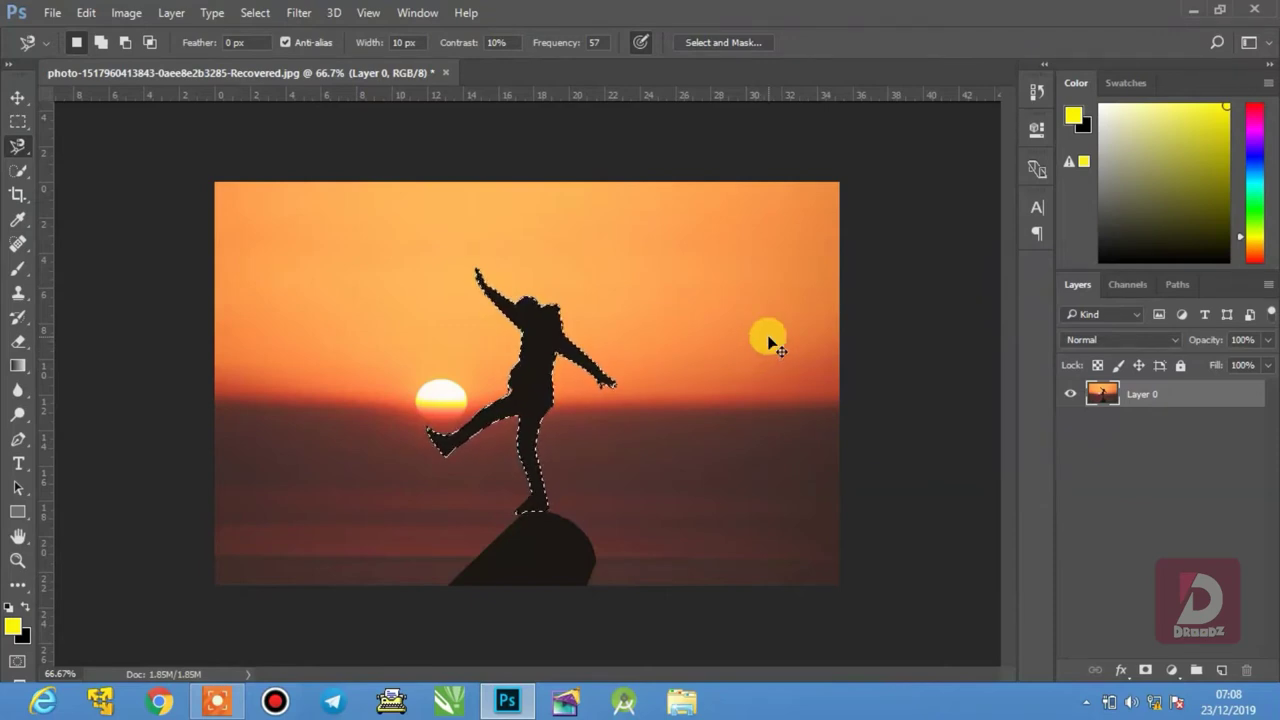
key(ctrl+d)
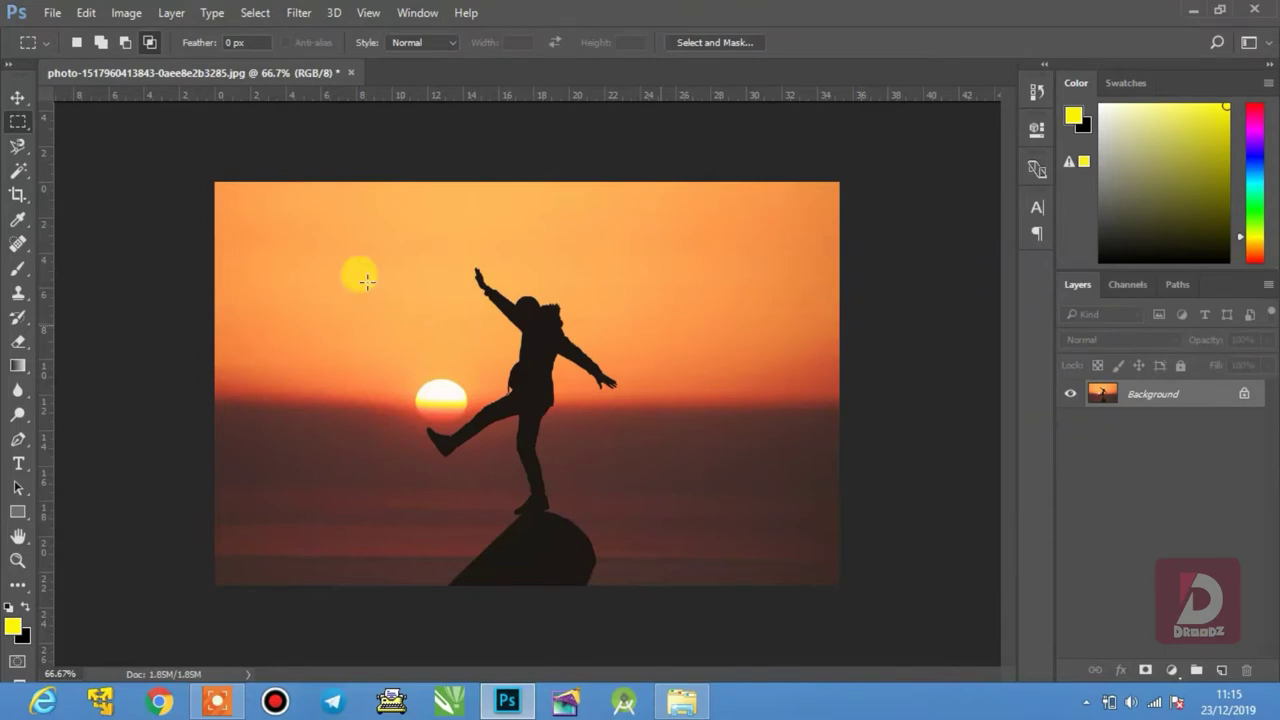
- Activate the Quick Selection tool and open beautiful_natural_scenic_03_hd_picture_166230.jpg from the Pictures folder
click(26, 180)
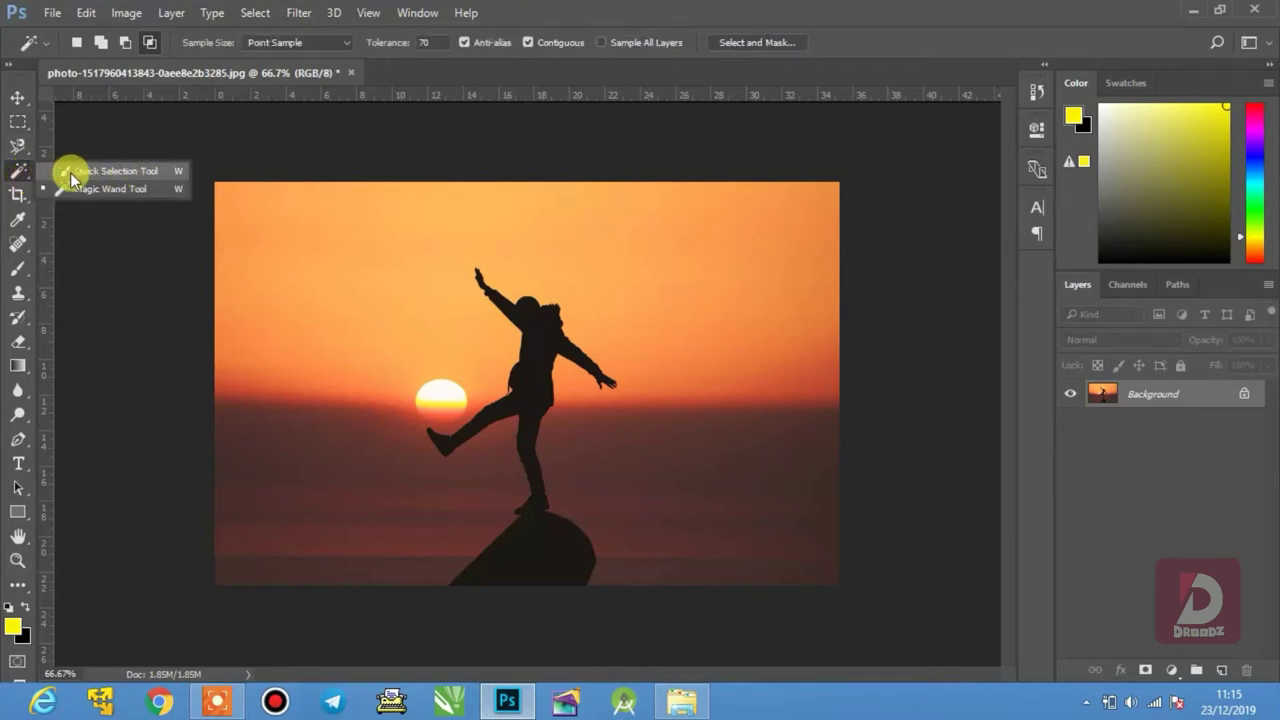
click(148, 172)
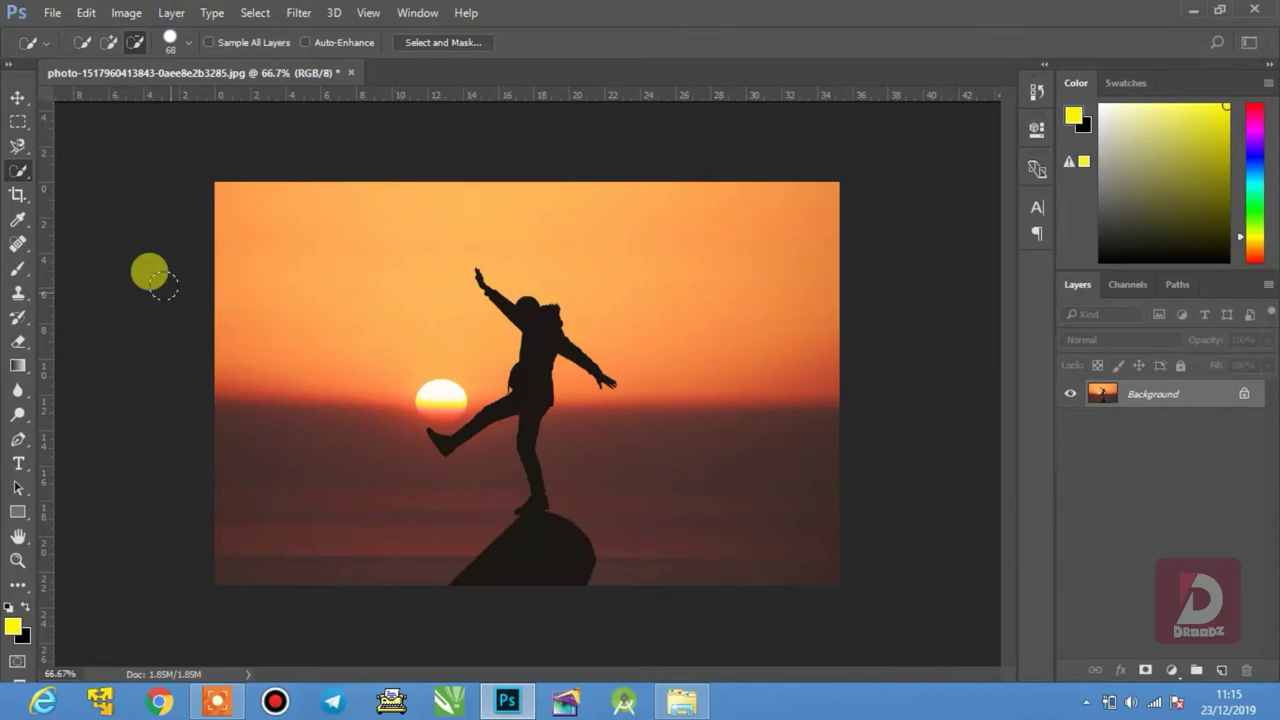
key(ctrl+o)
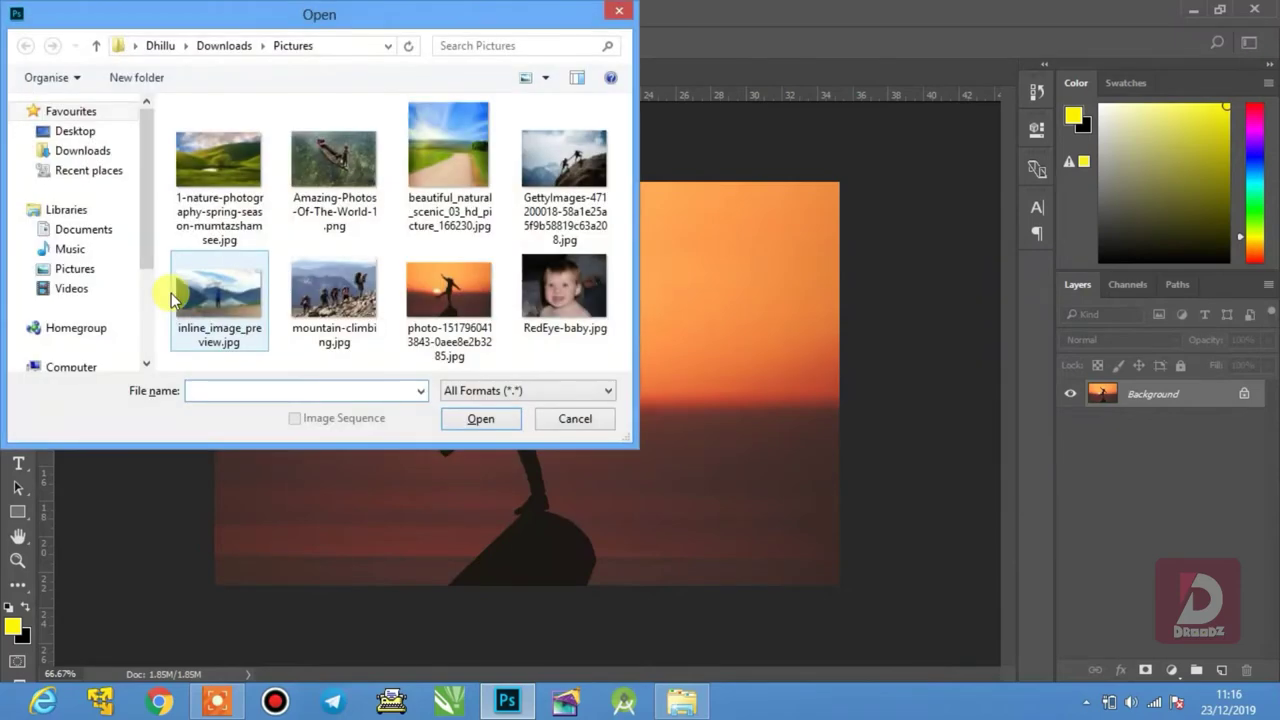
click(461, 145)
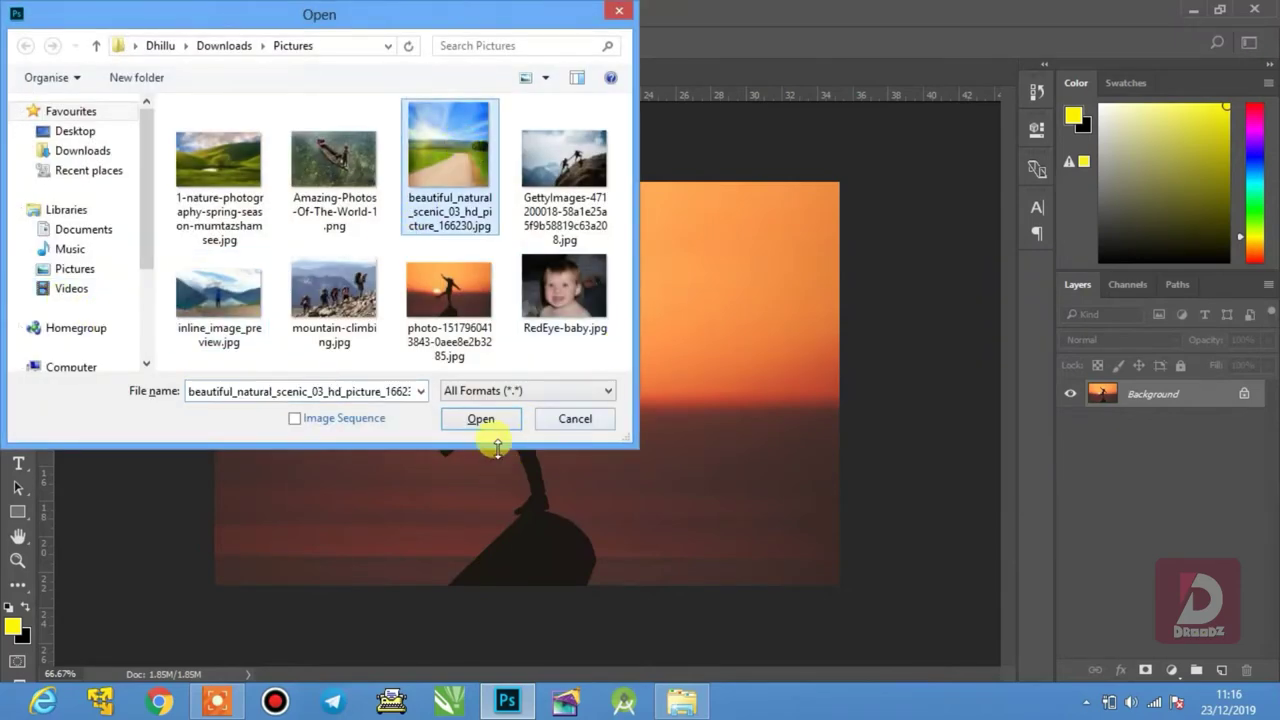
click(480, 419)
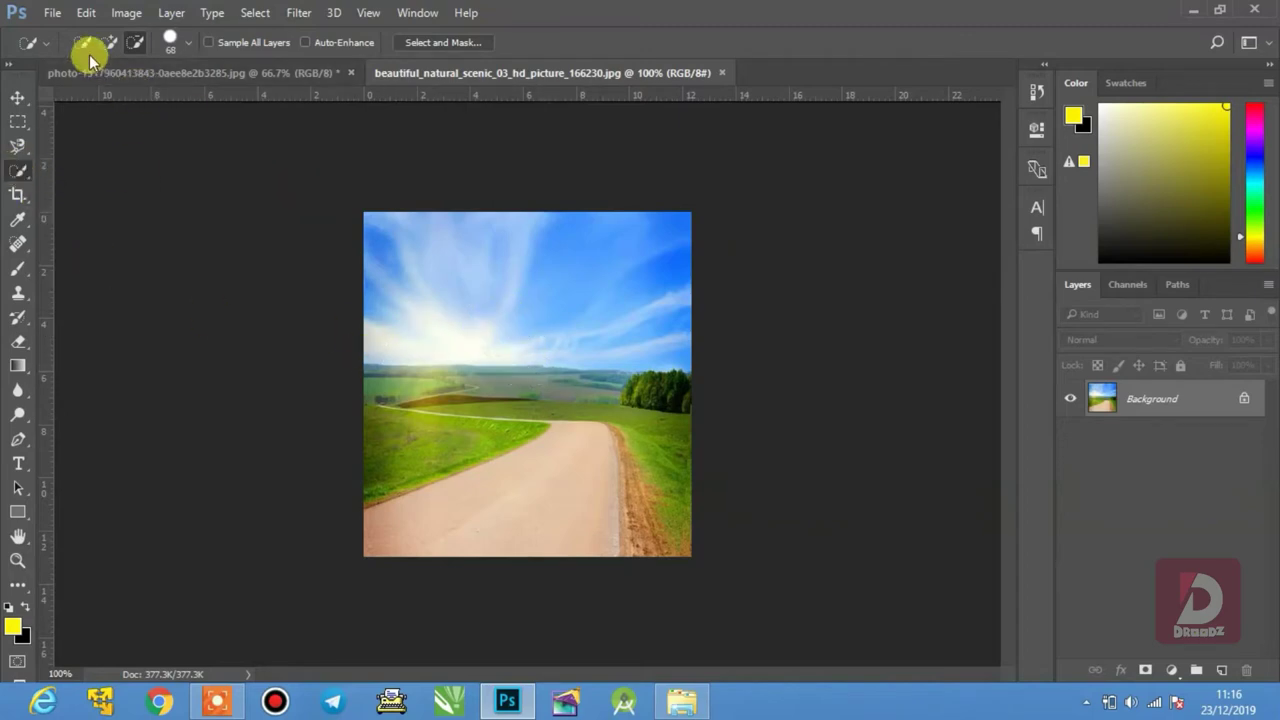
click(137, 48)
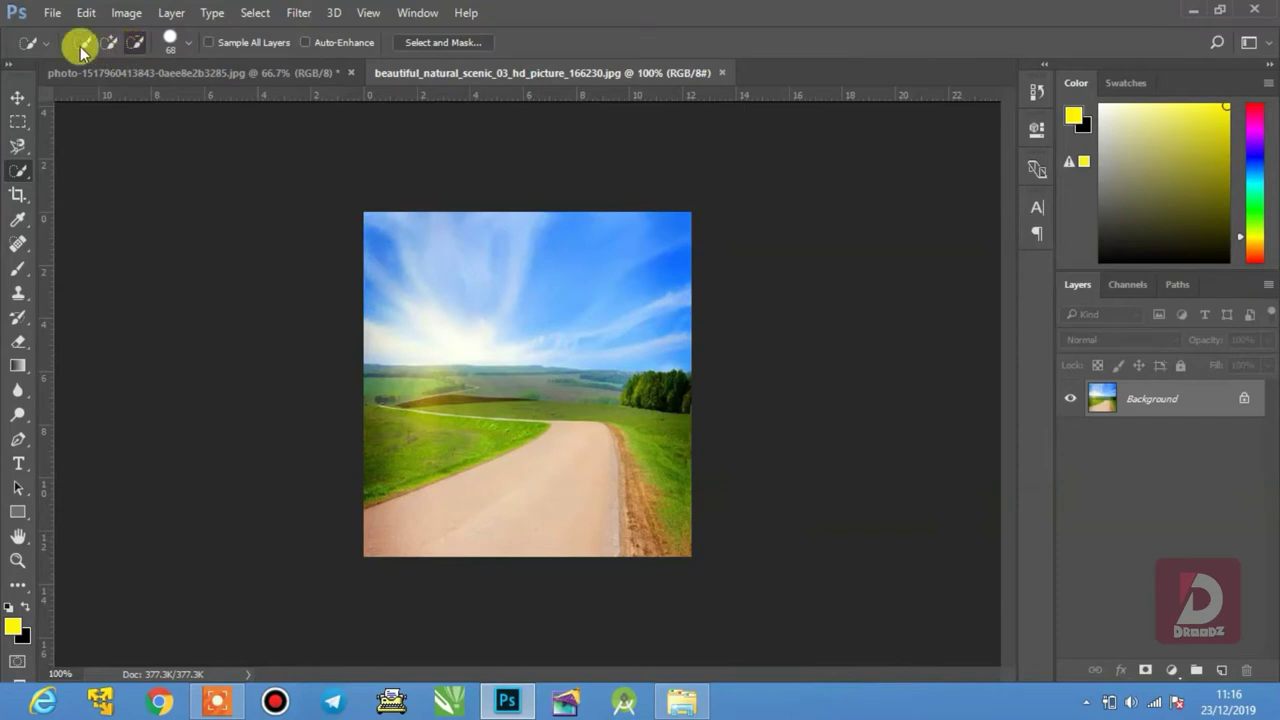
click(133, 40)
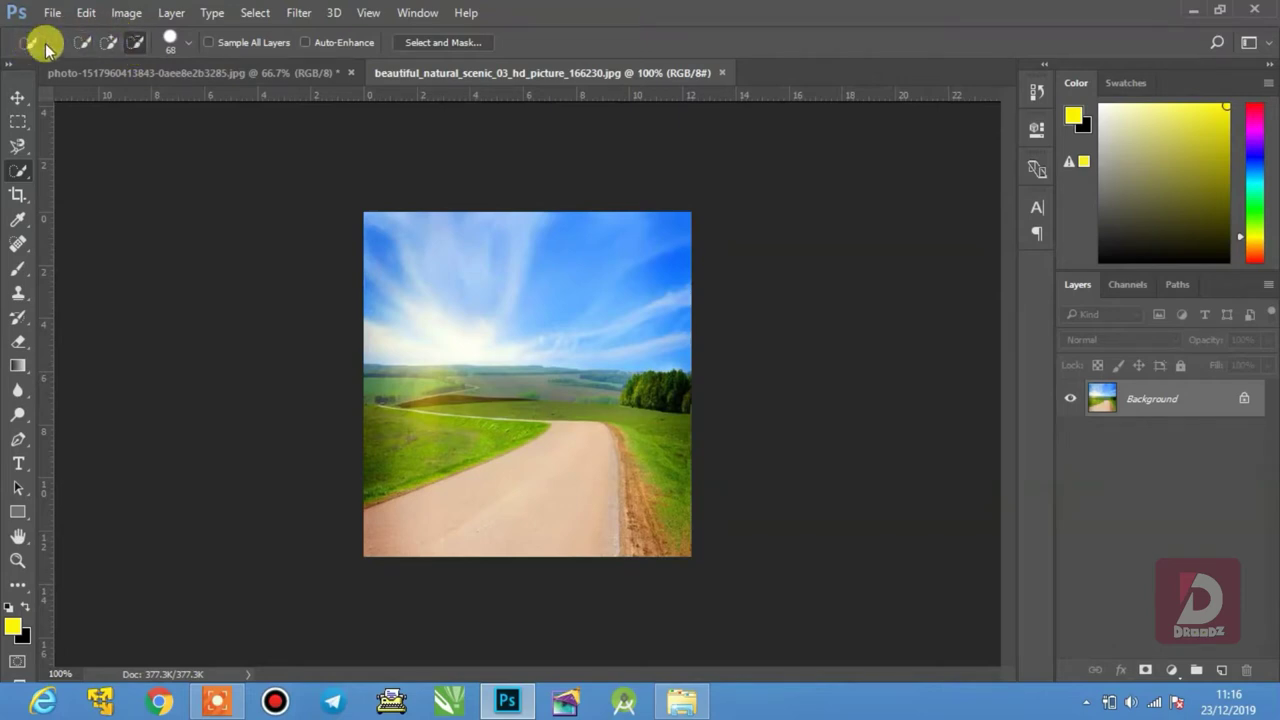
click(45, 43)
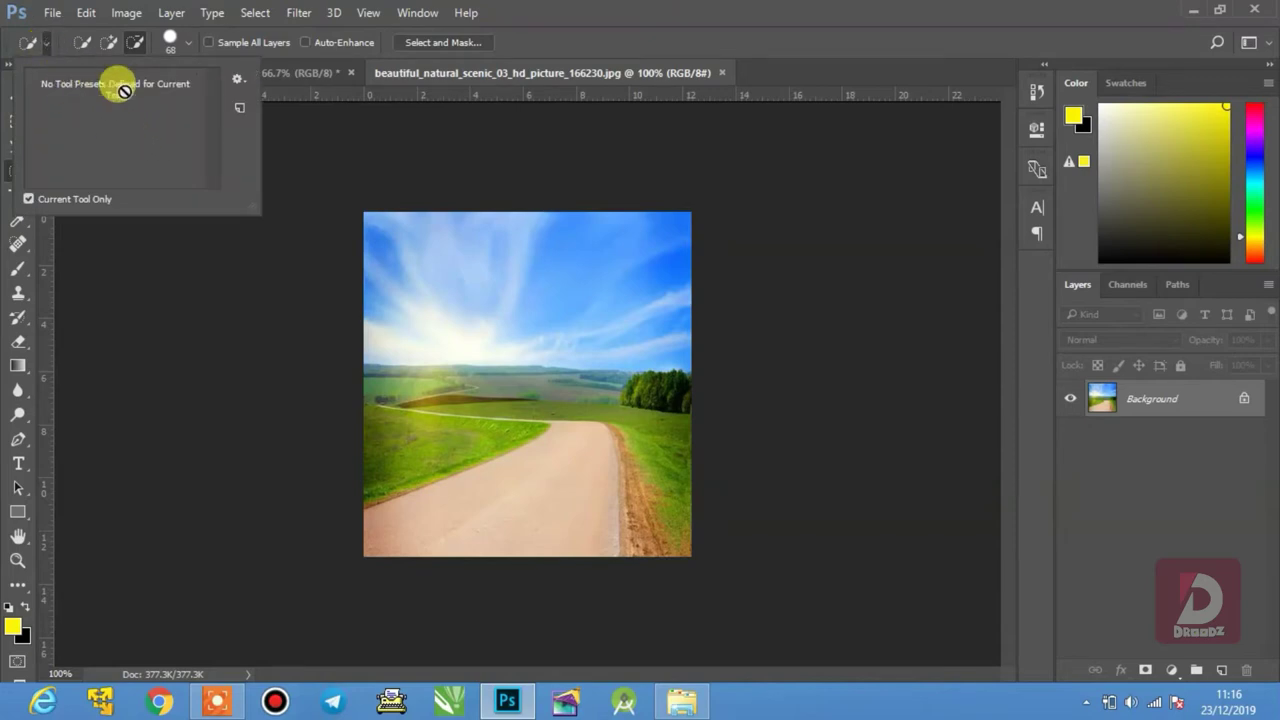
click(38, 40)
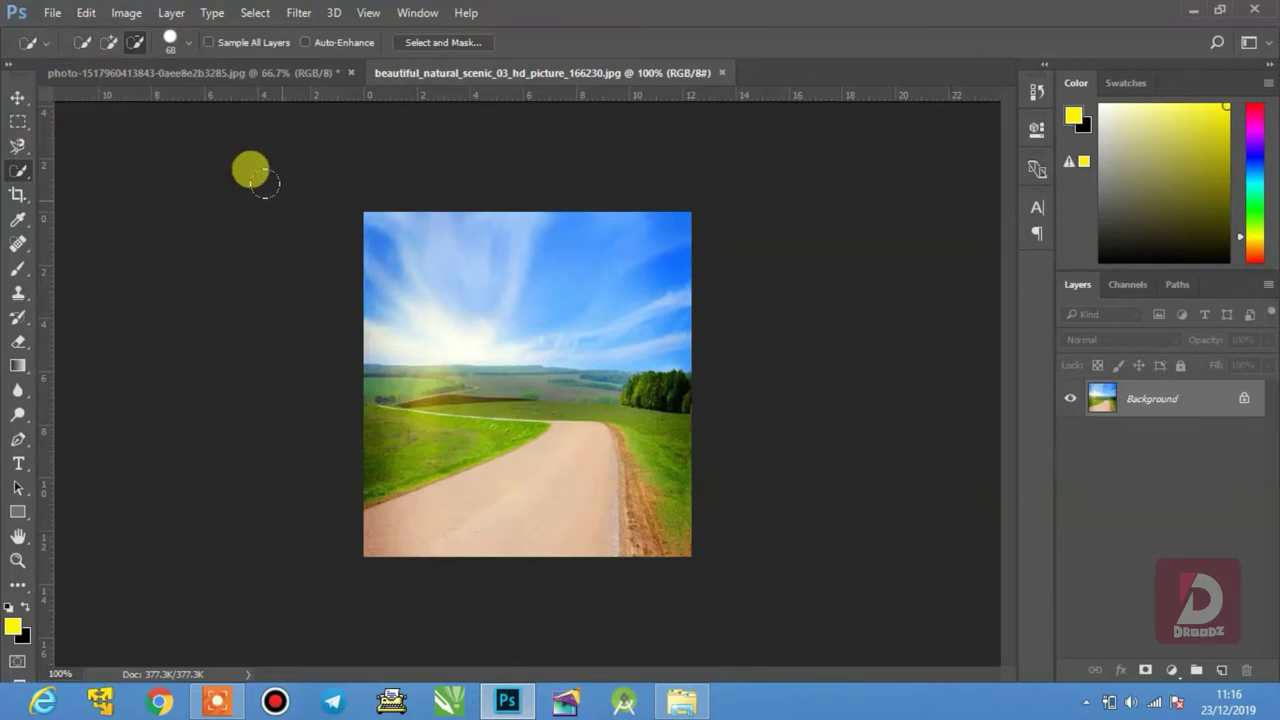
- Try a Quick Selection brush size of 229 px, reduce it to 42 px and keep the hardness at 100%
click(187, 42)
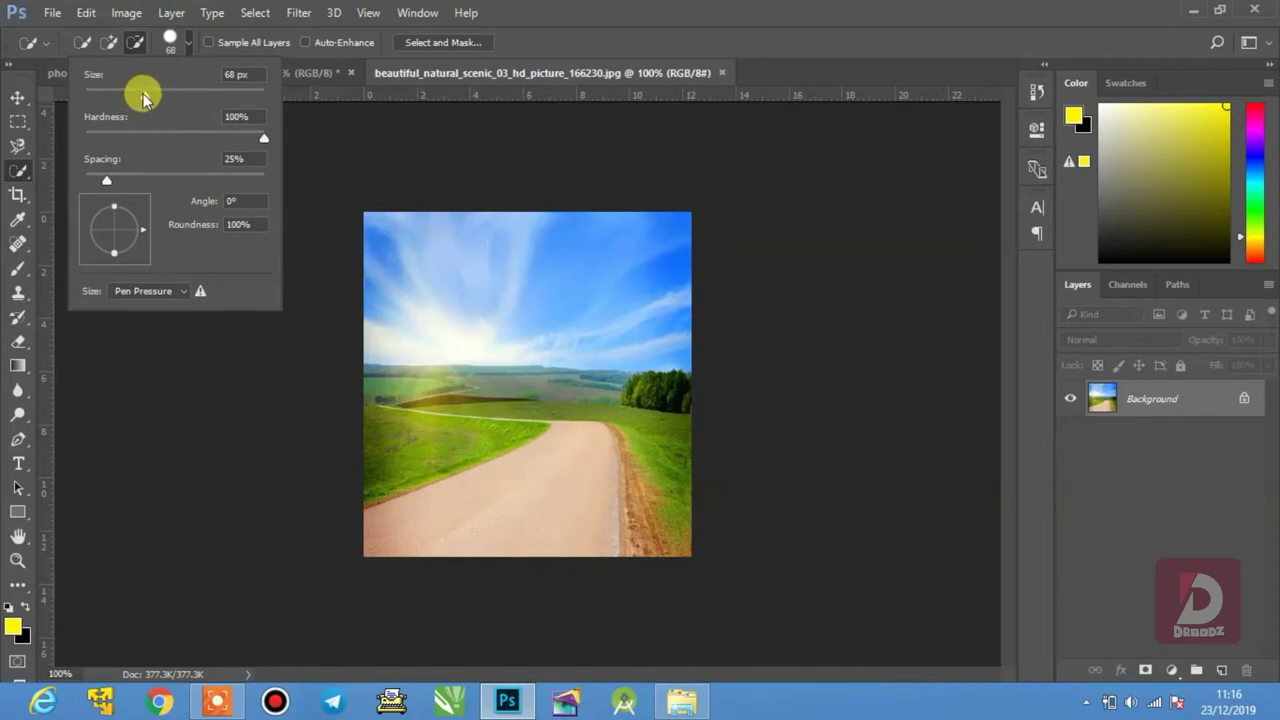
drag(145, 95, 222, 100)
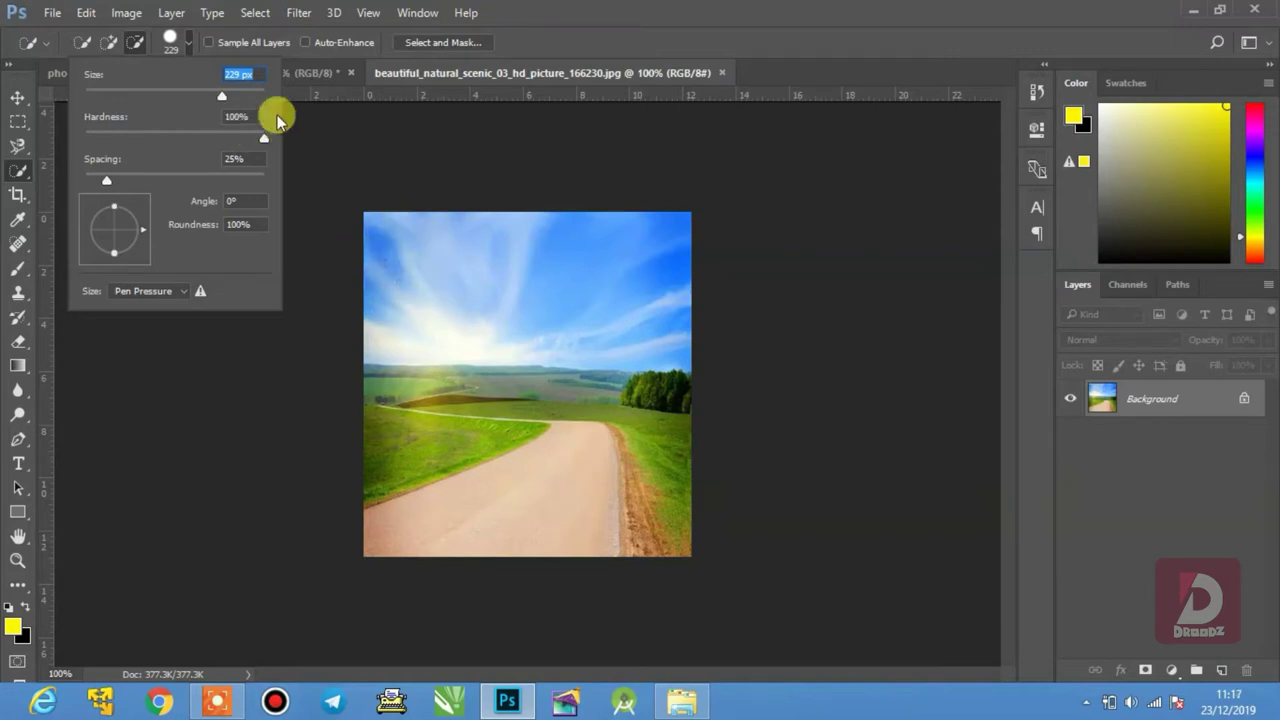
mouse_move(221, 100)
mouse_down()
mouse_move(133, 101)
mouse_move(231, 113)
mouse_move(124, 110)
mouse_up()
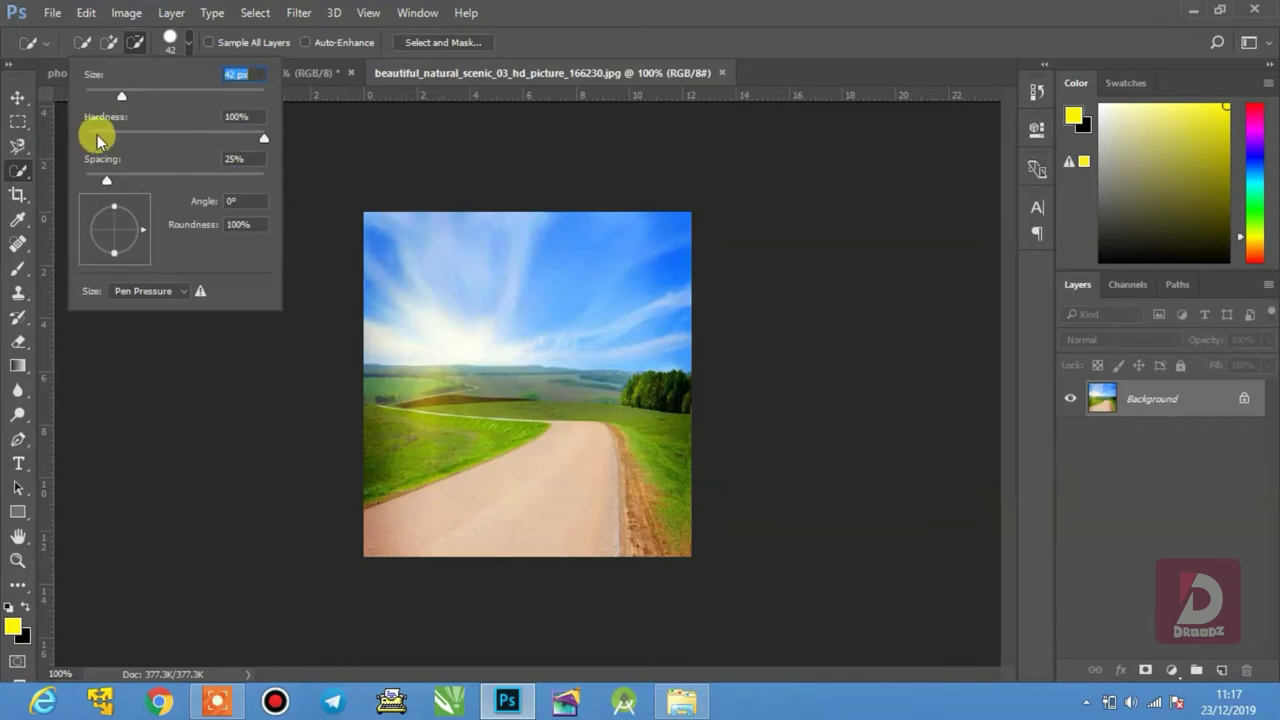
mouse_move(260, 137)
mouse_down()
mouse_move(120, 137)
mouse_move(262, 137)
mouse_up()
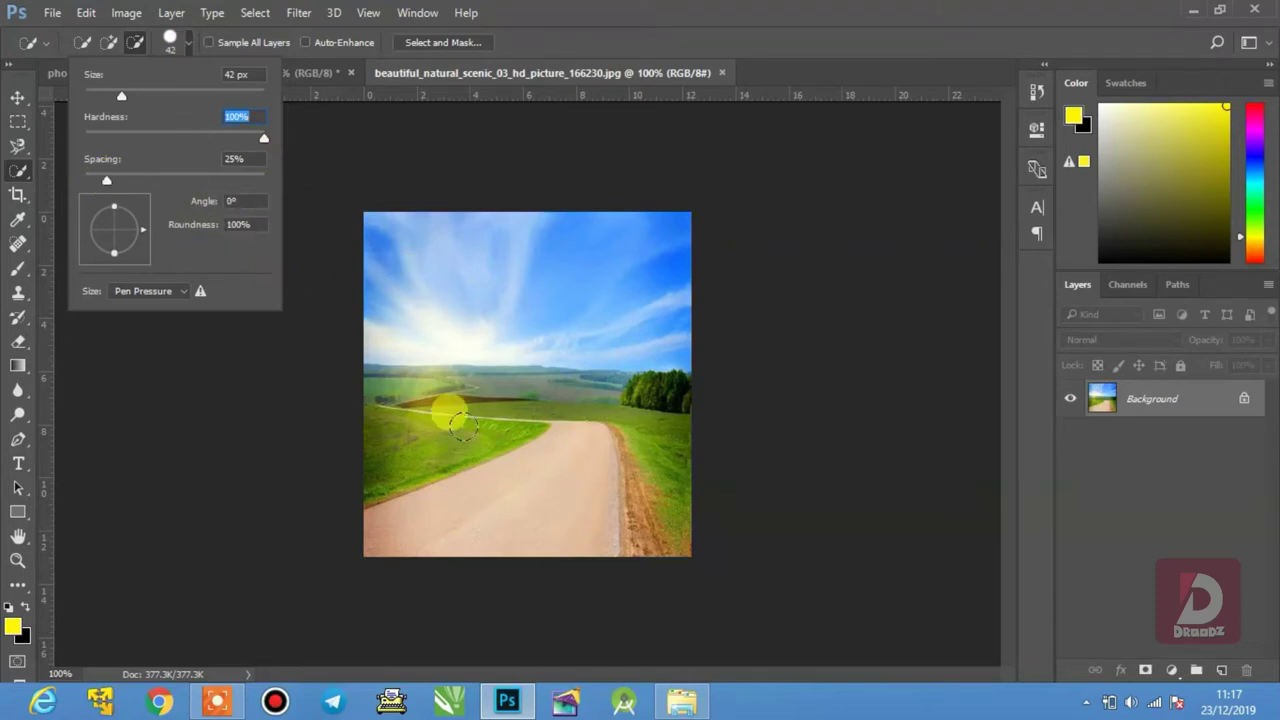
click(188, 40)
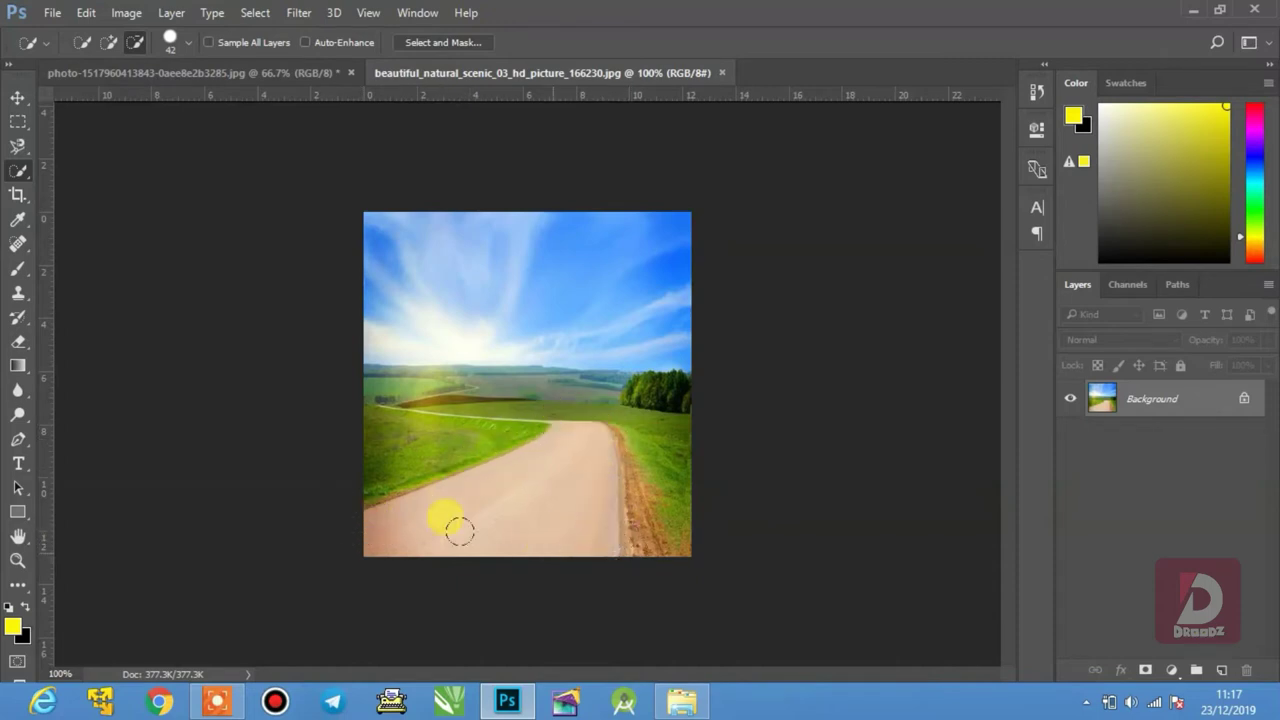
- Set the Quick Selection brush size to 81 px and select the near left part of the road
click(191, 45)
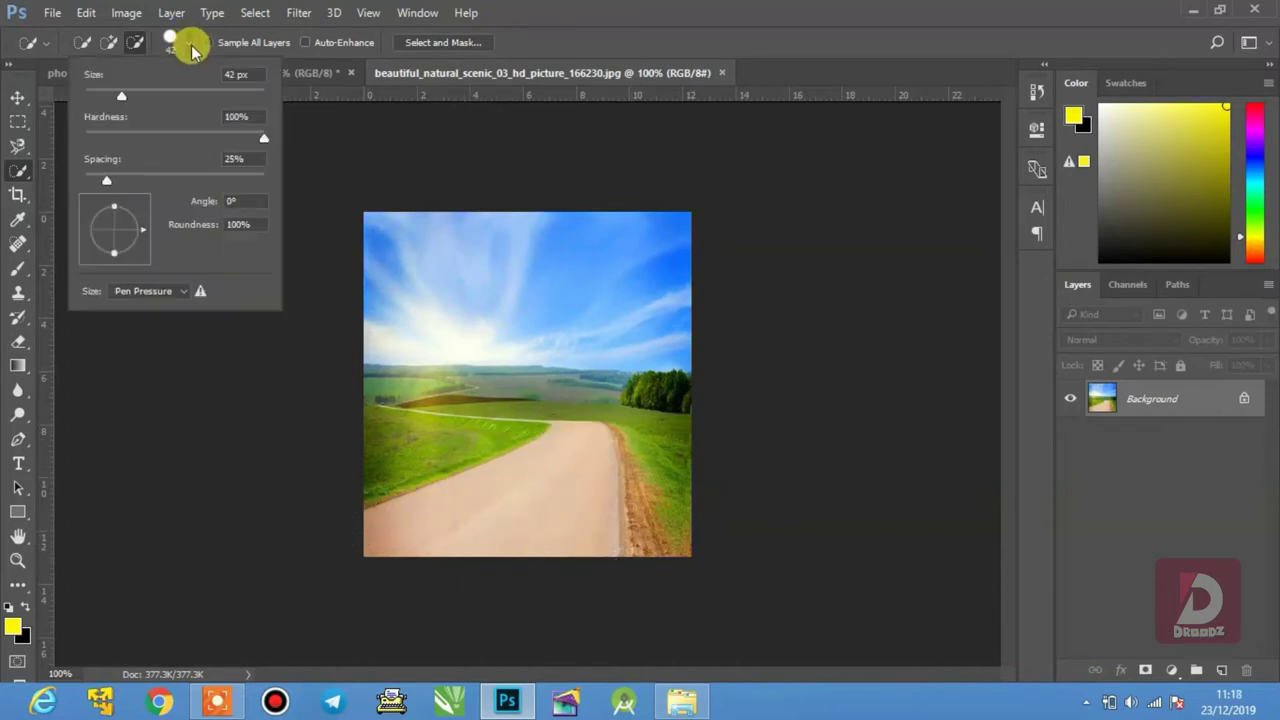
drag(120, 98, 175, 100)
click(182, 44)
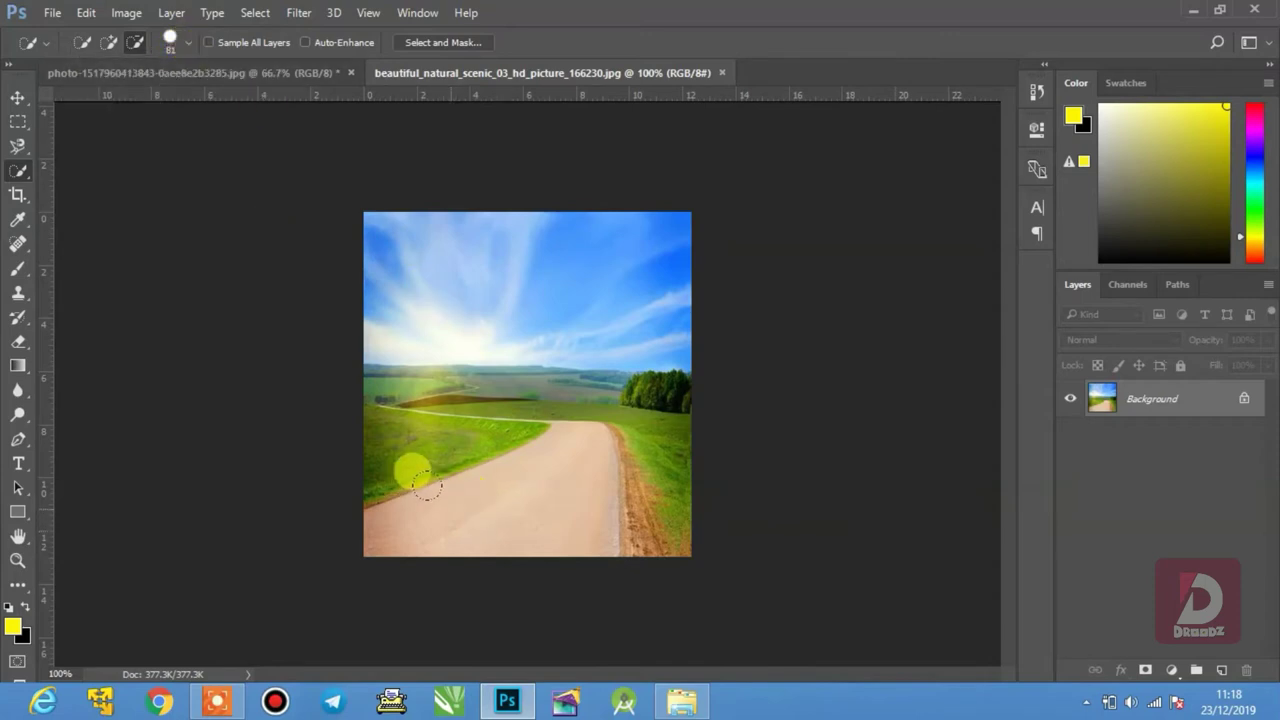
mouse_move(402, 492)
mouse_down()
mouse_move(431, 523)
mouse_move(525, 492)
mouse_up()
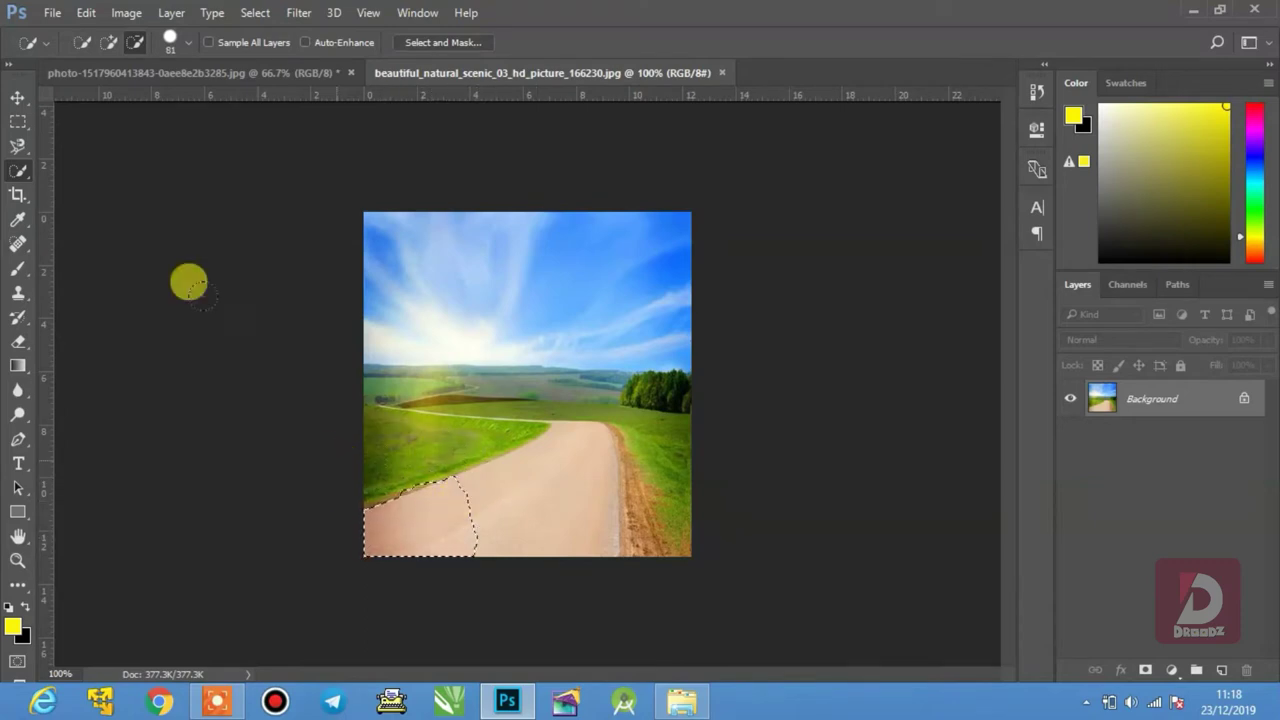
- Add the rest of the road and the grass on both sides of it to the selection
click(110, 44)
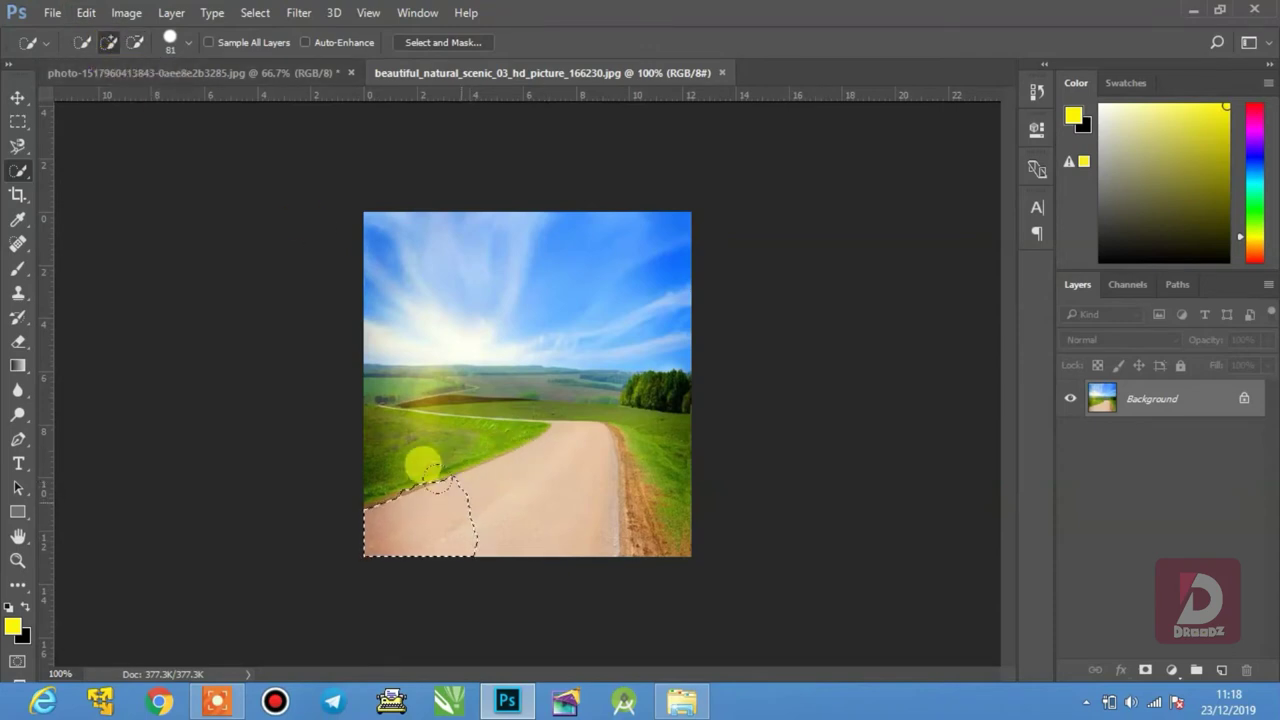
mouse_move(437, 481)
mouse_down()
mouse_move(466, 471)
mouse_move(594, 509)
mouse_move(584, 456)
mouse_up()
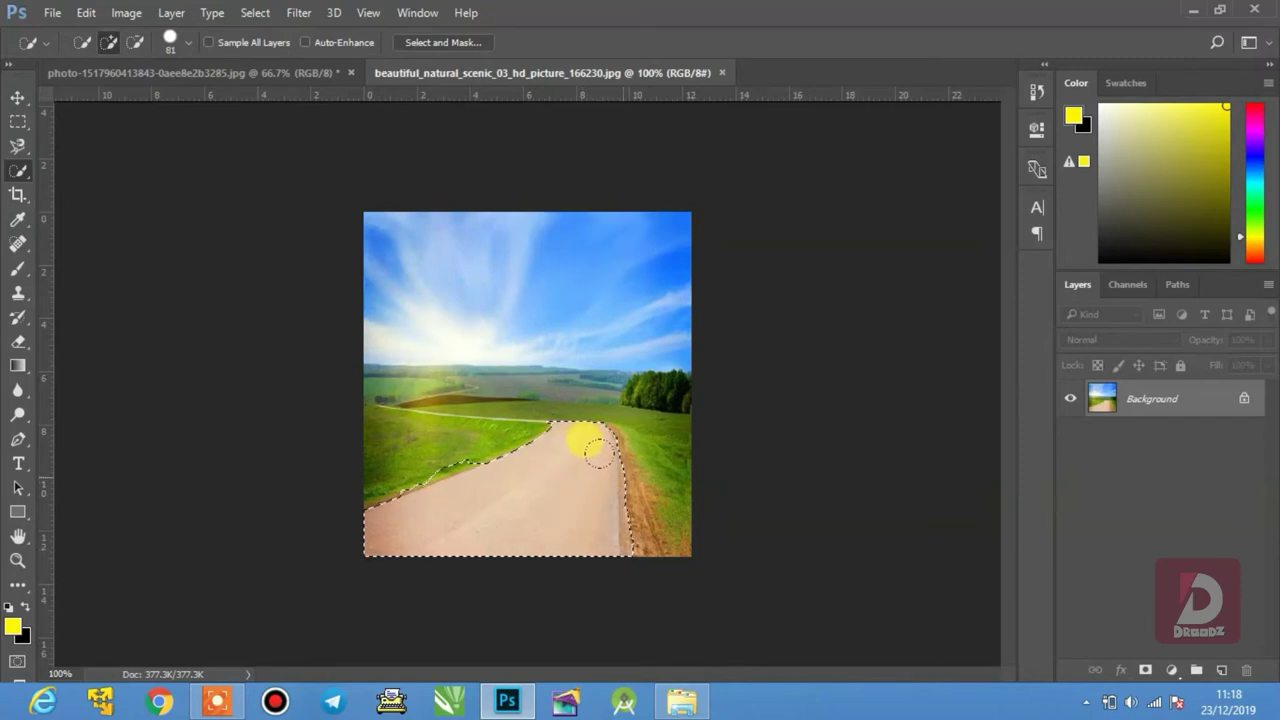
drag(597, 468, 623, 500)
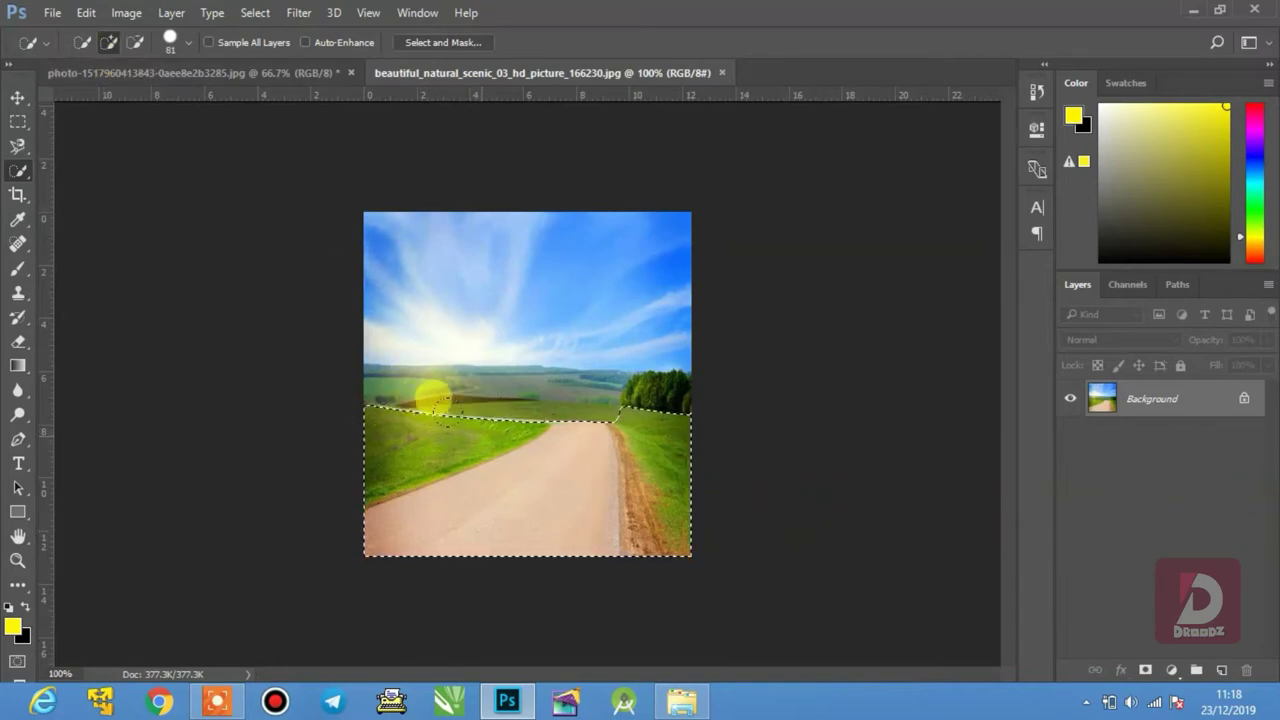
- Subtract the grass on the left side of the road from the selection
click(135, 43)
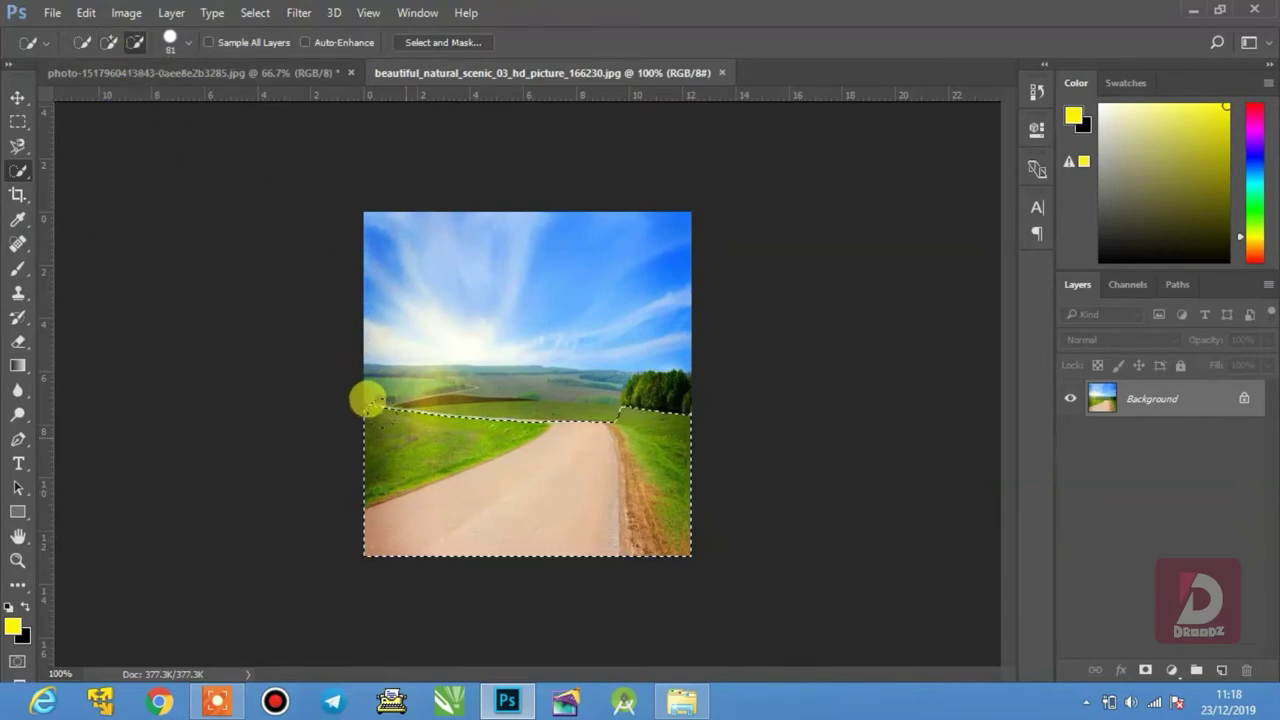
mouse_move(362, 393)
mouse_down()
mouse_move(400, 429)
mouse_move(408, 380)
mouse_move(429, 386)
mouse_move(466, 436)
mouse_up()
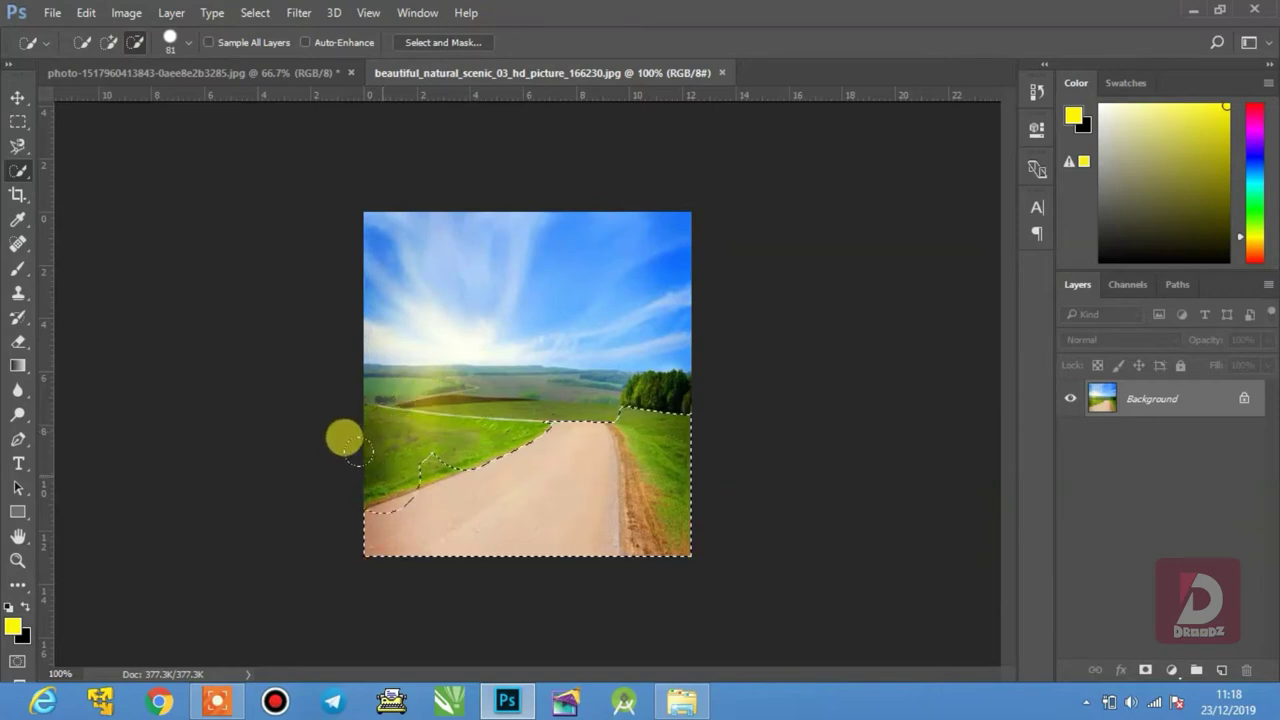
drag(343, 437, 382, 475)
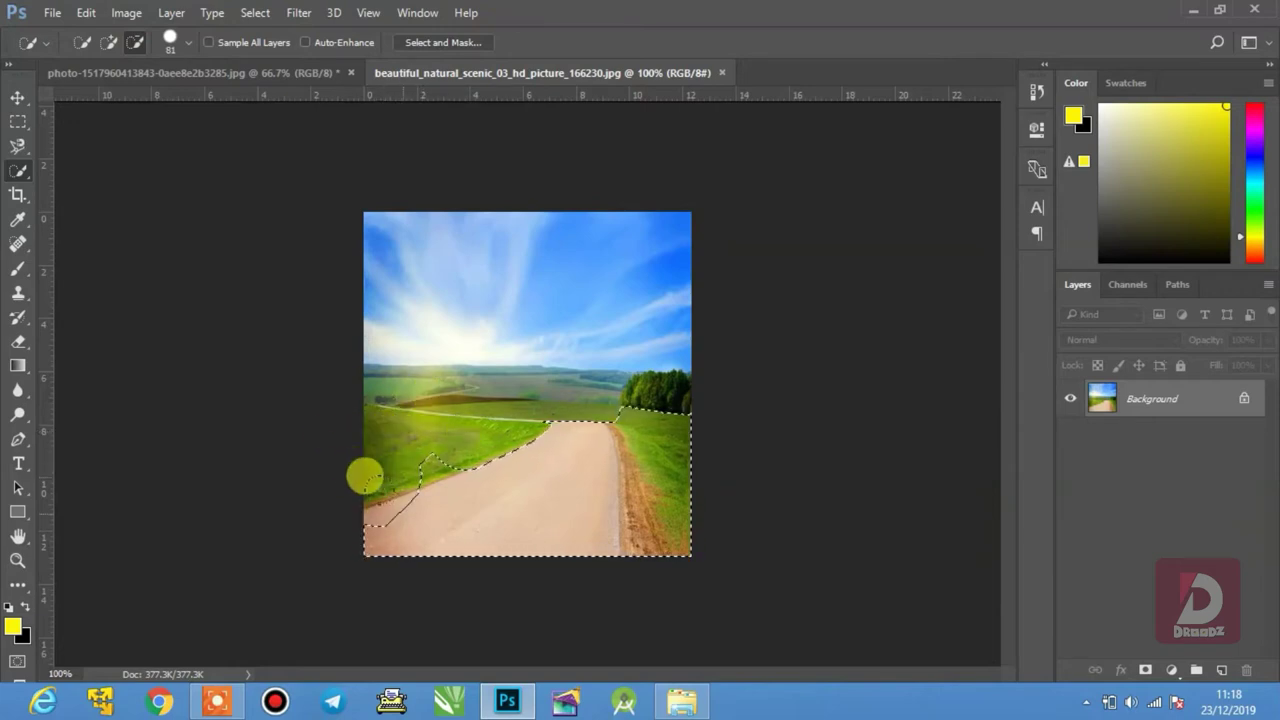
- Reduce the brush size to 31 px and further to 22 px, refining the selection along the road's left edge
click(171, 40)
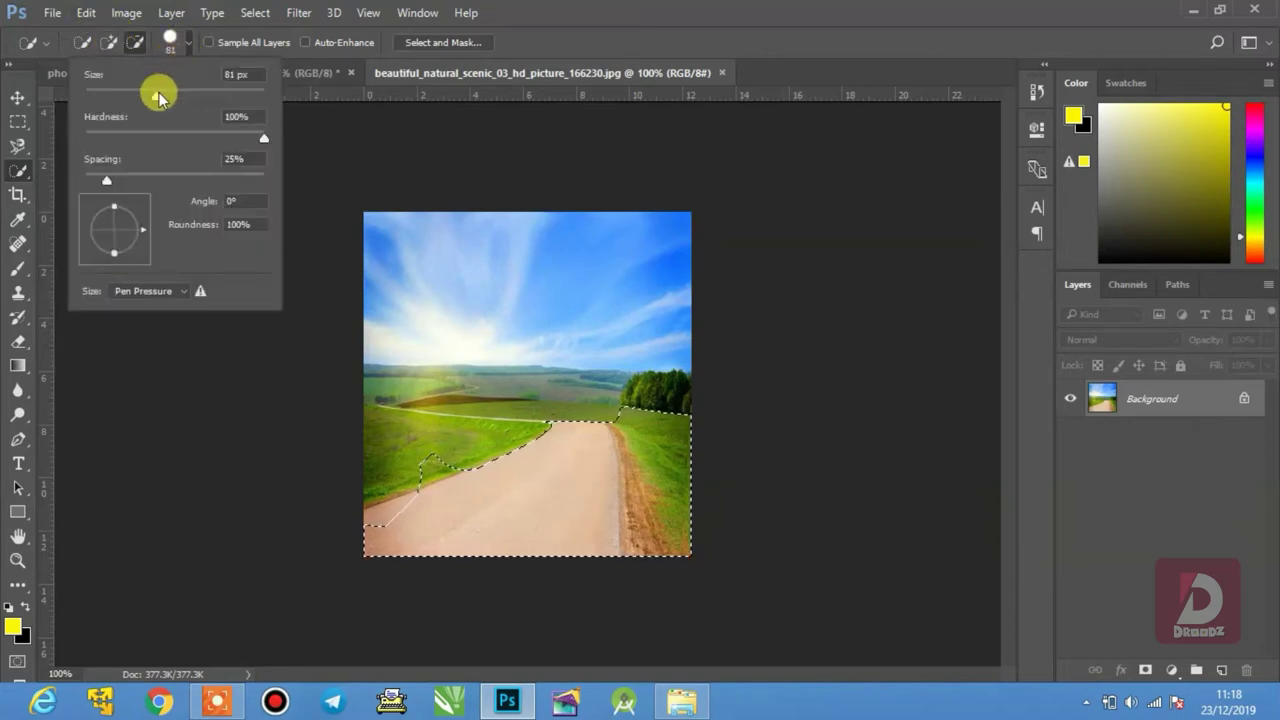
drag(155, 98, 123, 97)
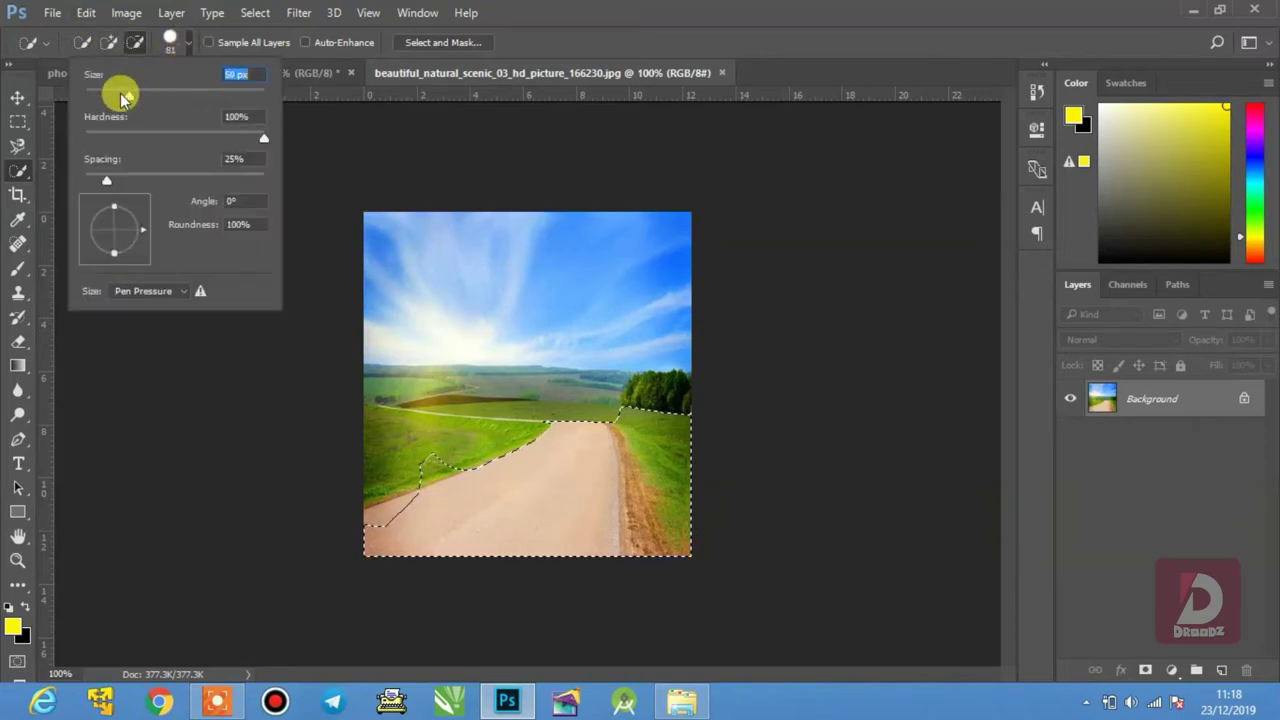
click(188, 43)
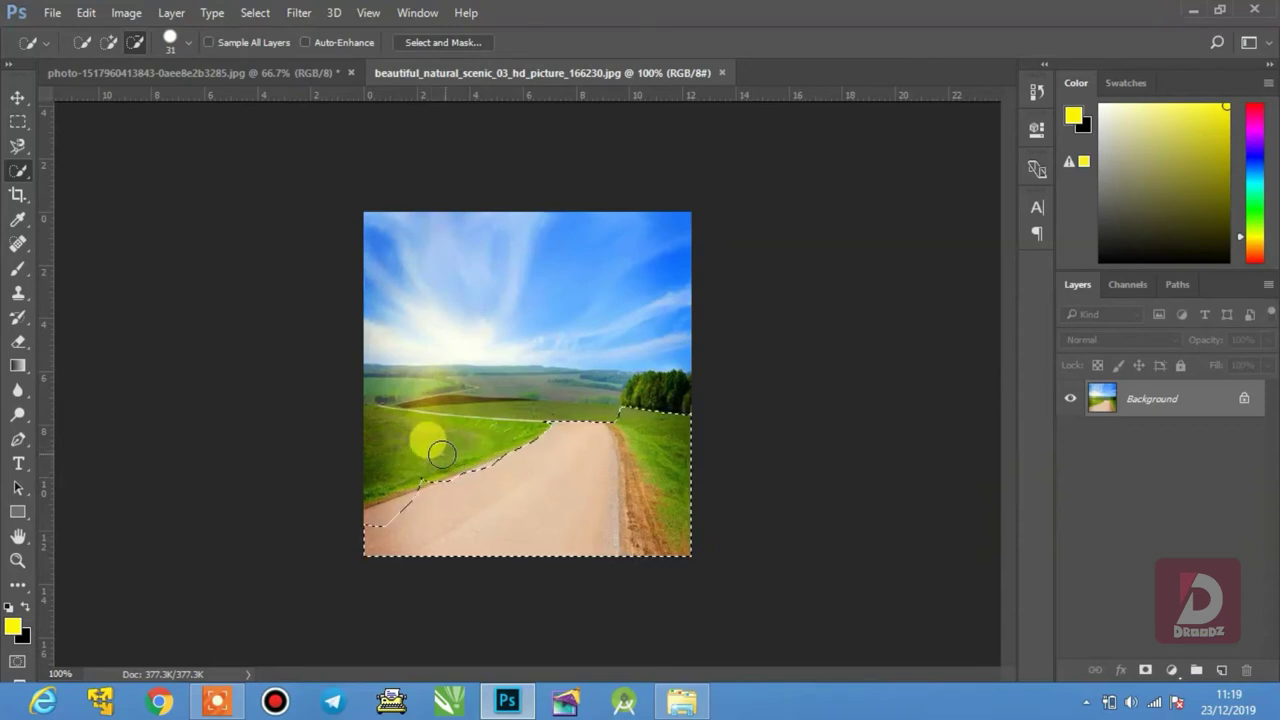
click(106, 42)
mouse_move(390, 503)
mouse_down()
mouse_move(417, 491)
mouse_move(343, 500)
mouse_up()
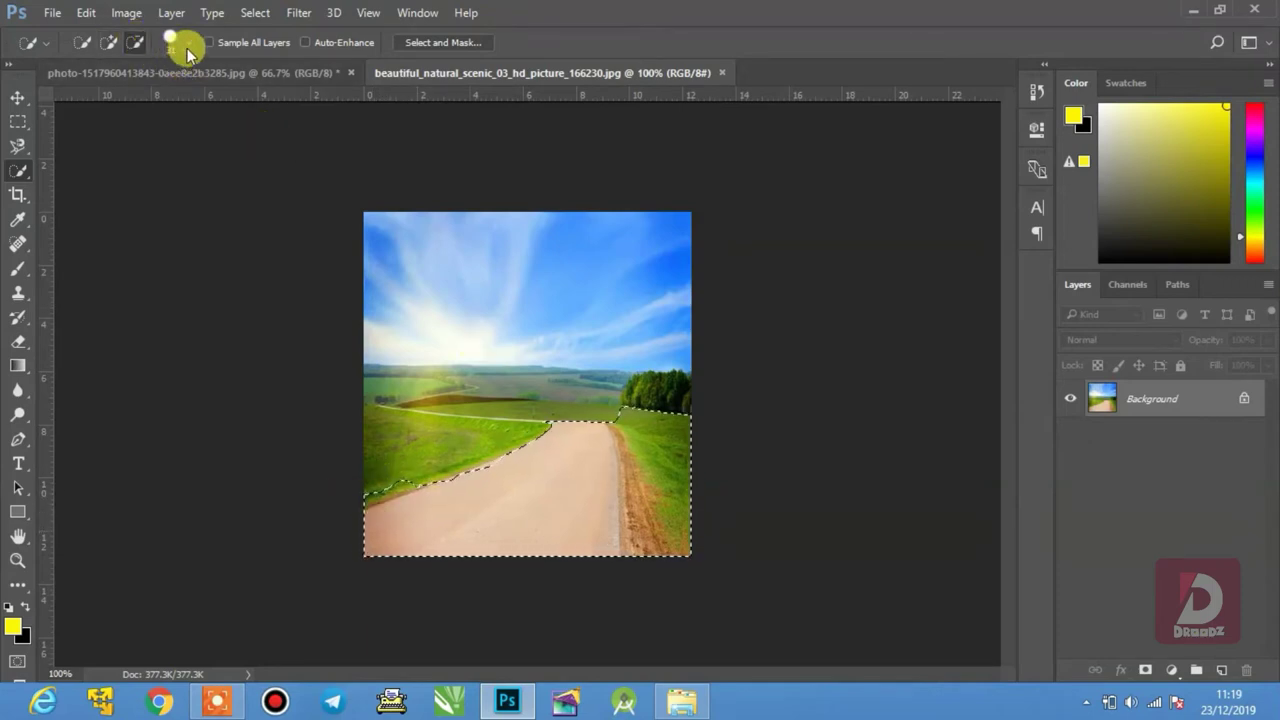
click(187, 45)
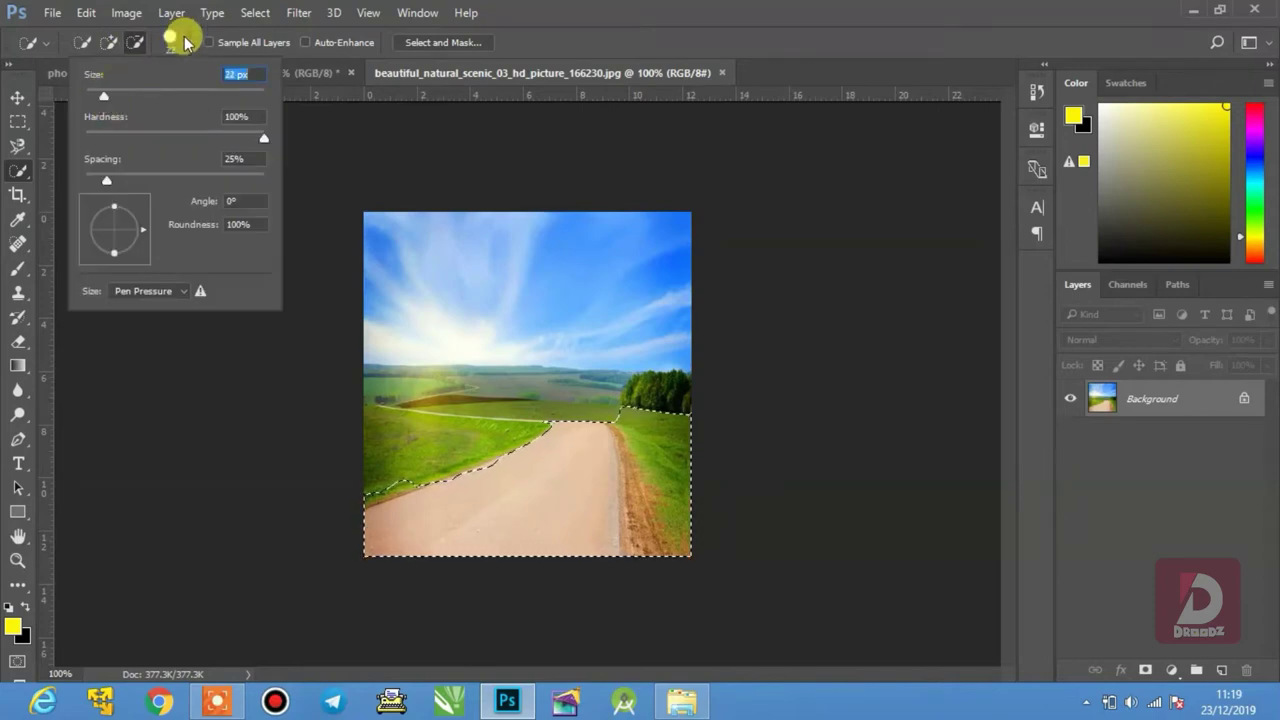
click(187, 42)
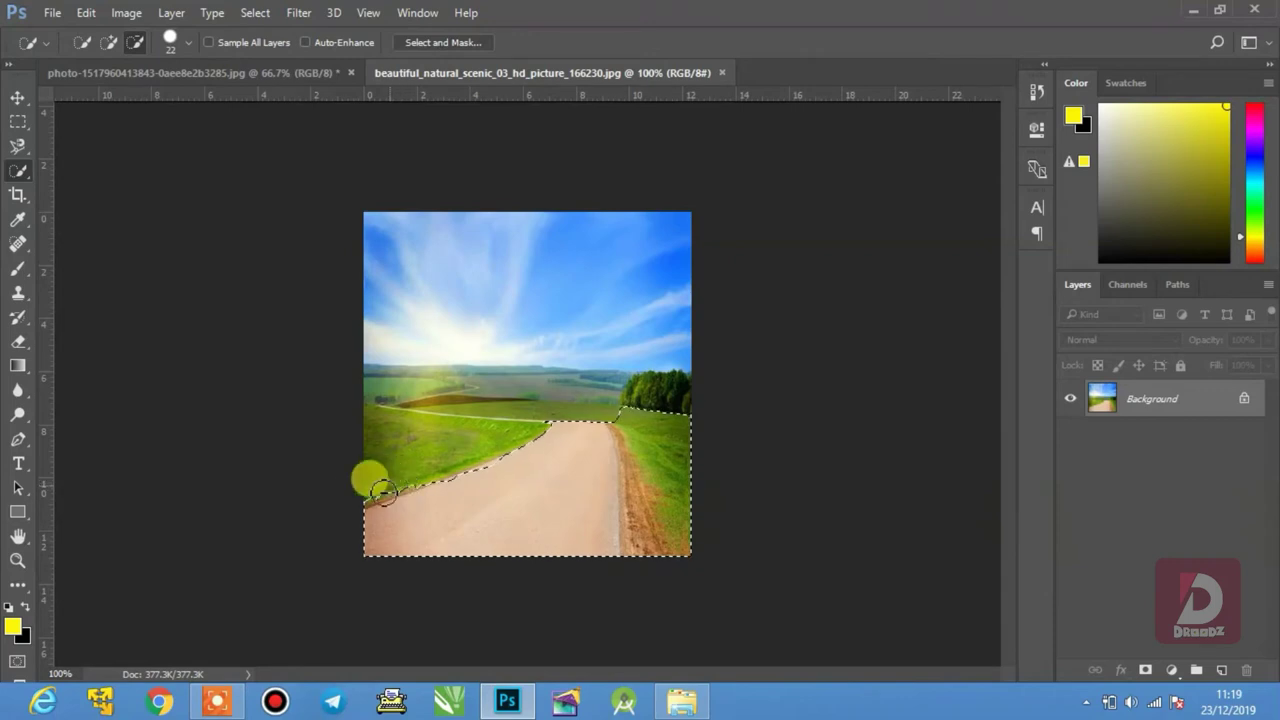
- Subtract the grass and dirt strip right of the road from the selection, using brush sizes of 102 px and 56 px
drag(634, 441, 645, 446)
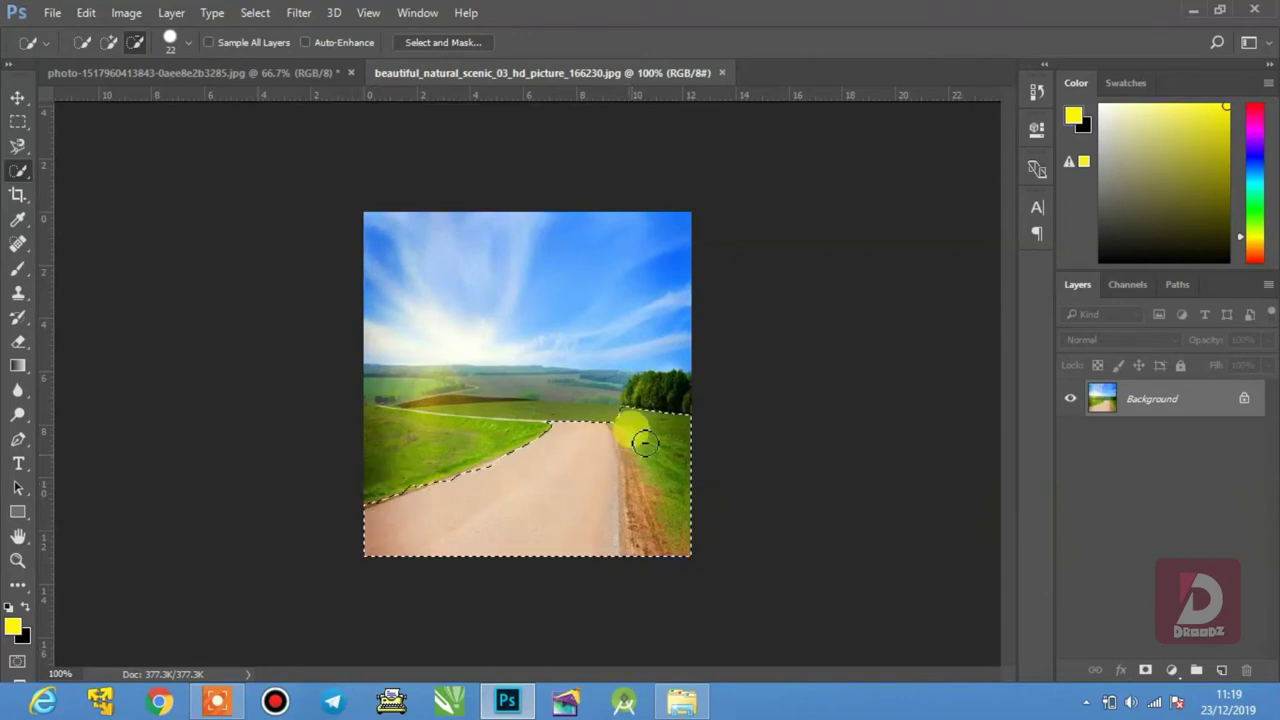
click(187, 42)
drag(125, 93, 171, 94)
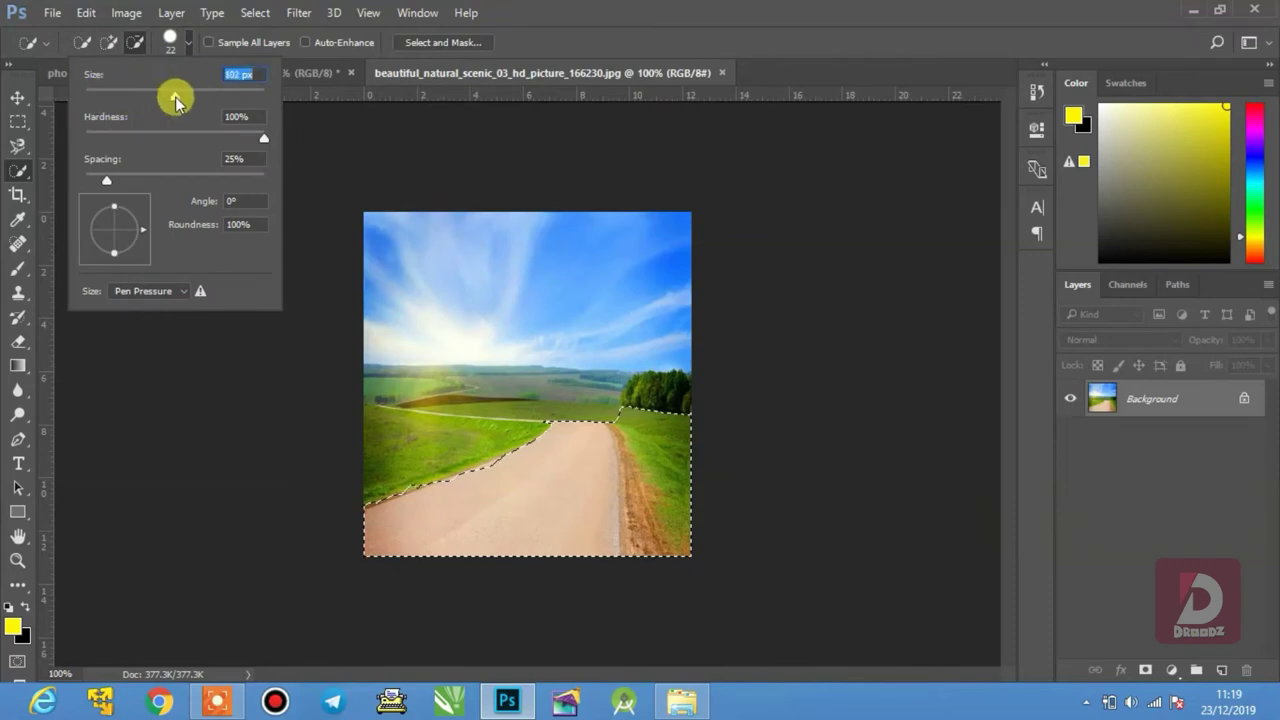
click(185, 40)
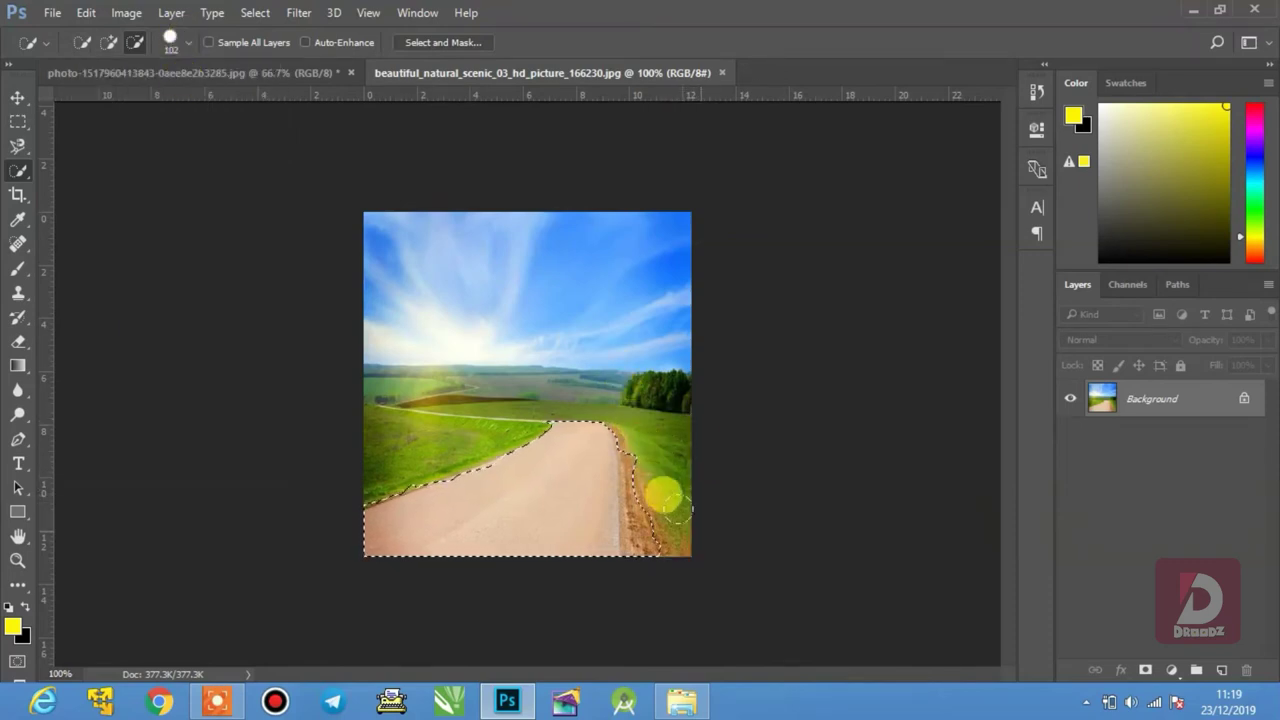
click(185, 42)
drag(171, 94, 135, 100)
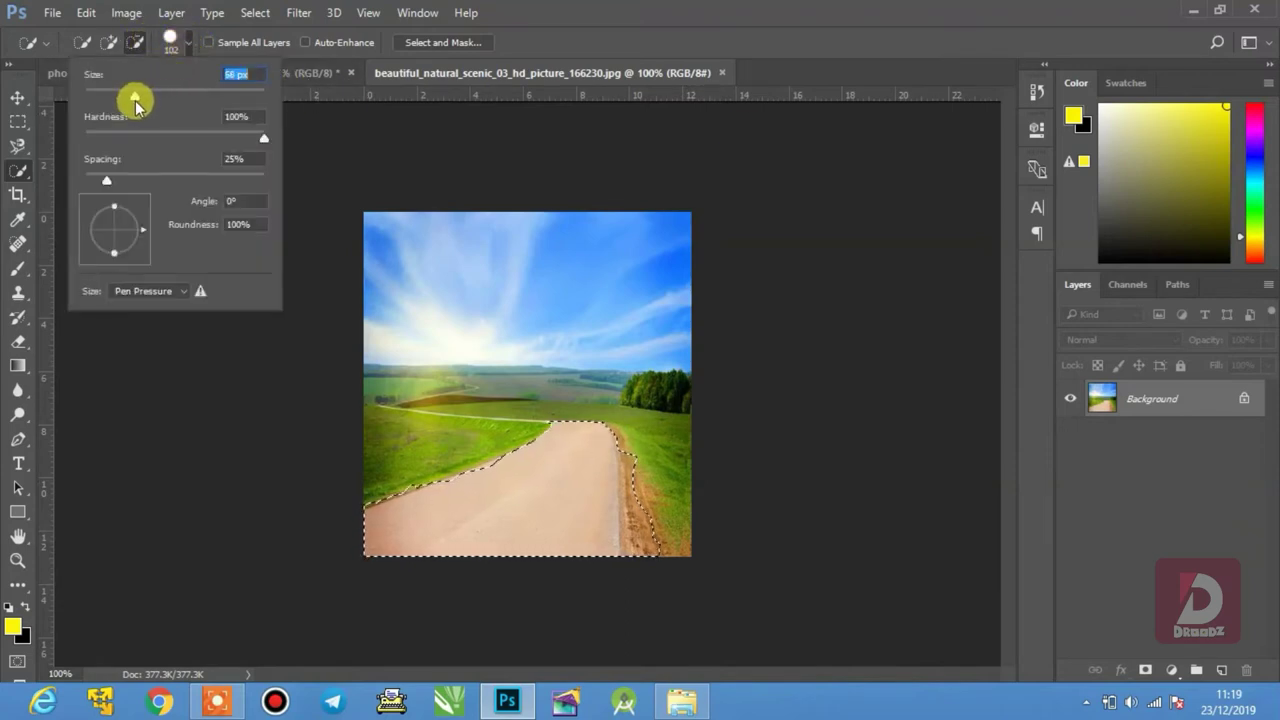
click(632, 454)
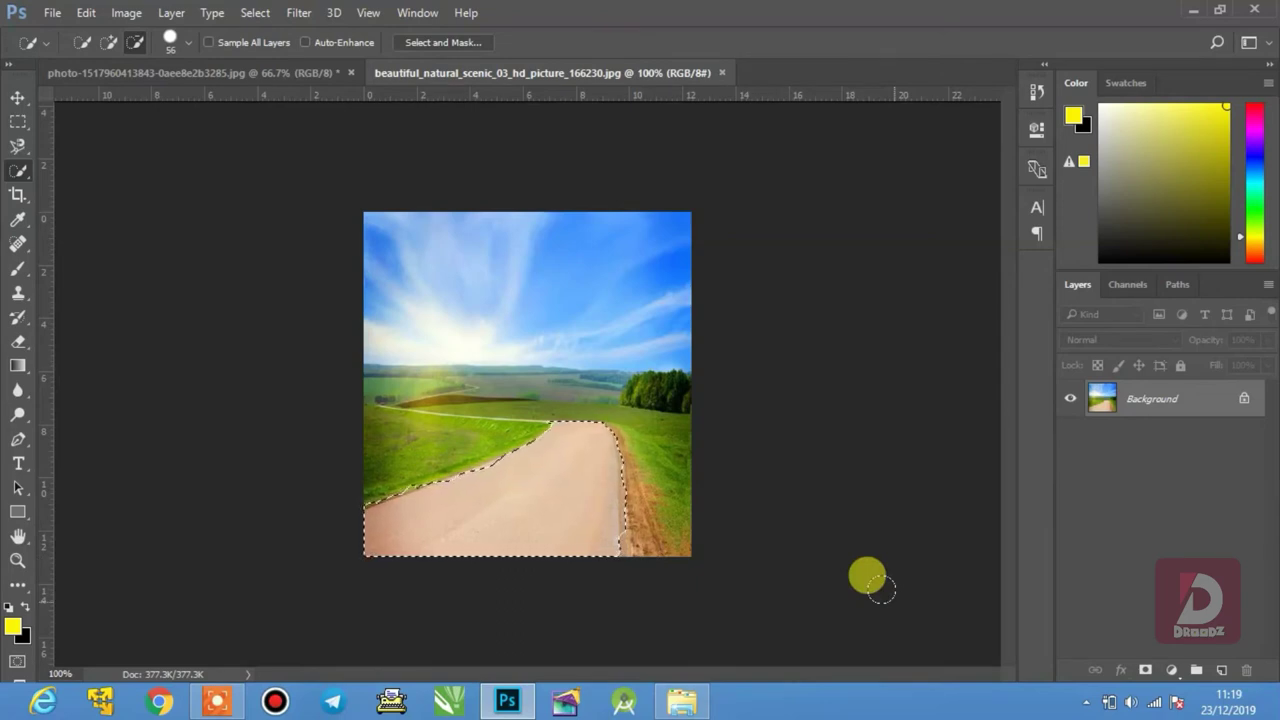
- Deselect the road and select the blue sky with the Magic Wand, adding its upper left part to the selection
right_click(17, 168)
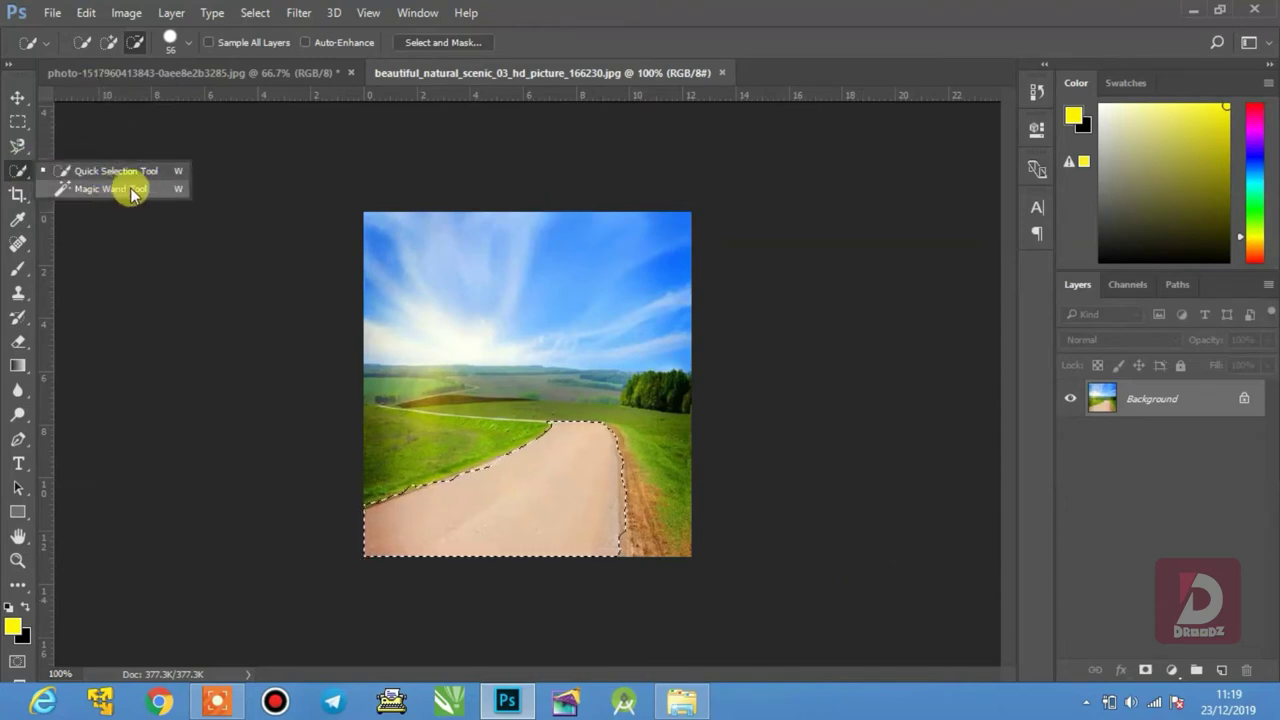
click(110, 189)
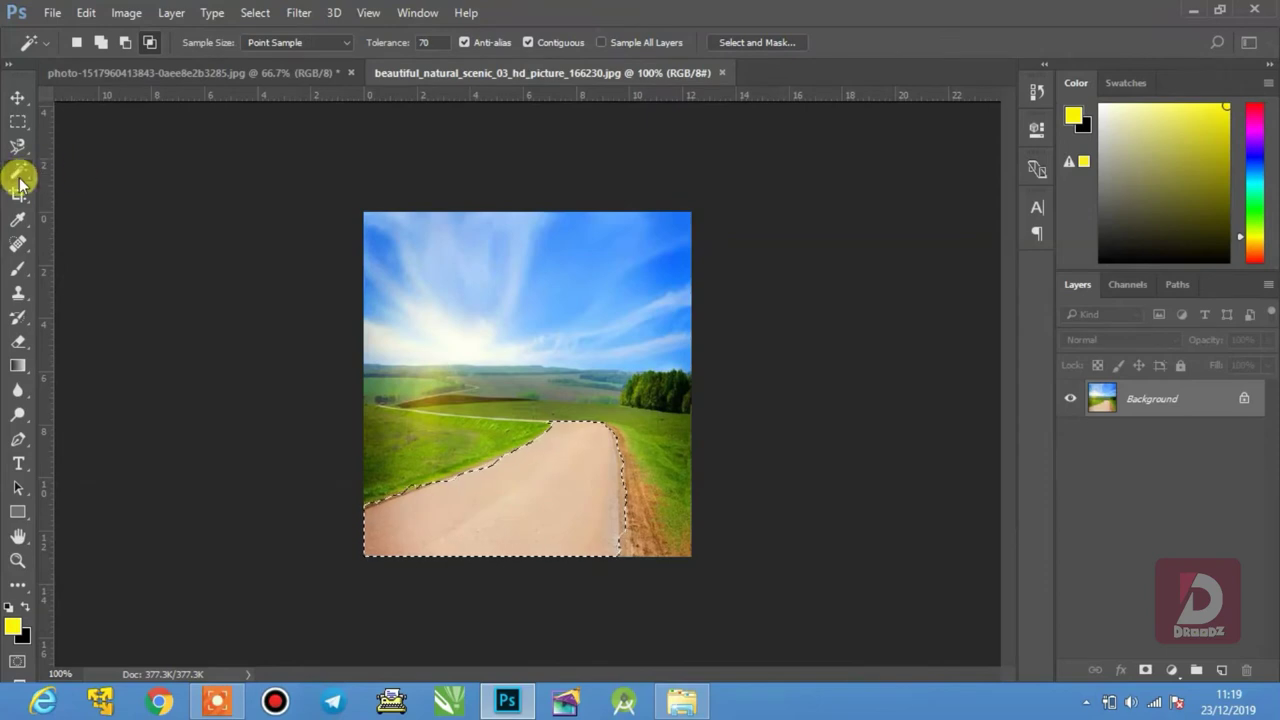
key(ctrl+d)
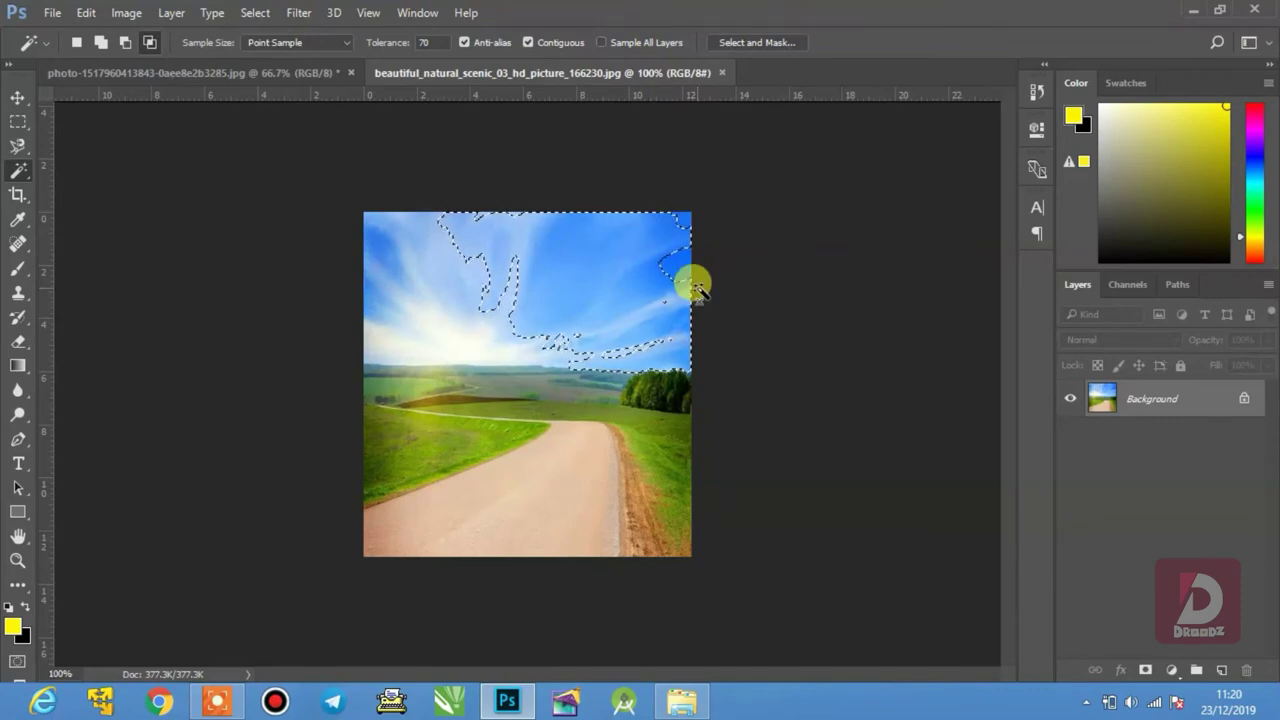
click(101, 42)
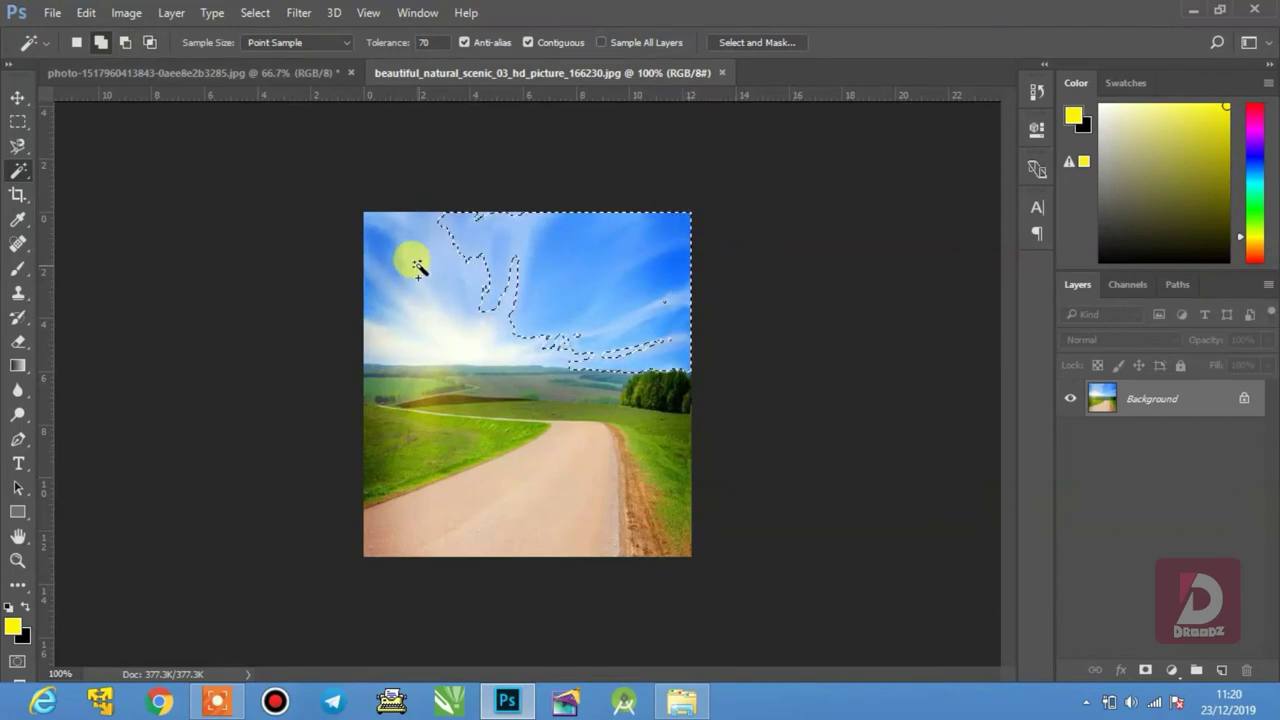
click(368, 244)
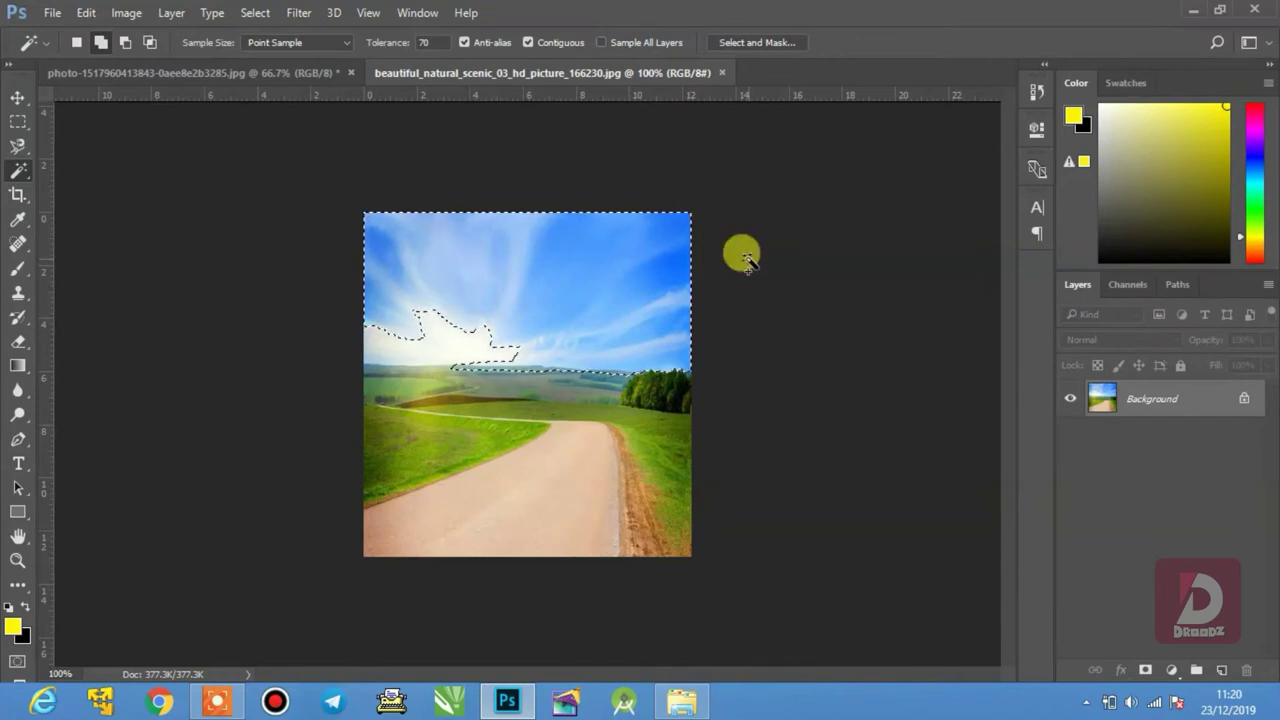
- Switch to the sunset photo, try a Magic Wand tolerance of 100, set it to 10 and select the man's silhouette
click(260, 74)
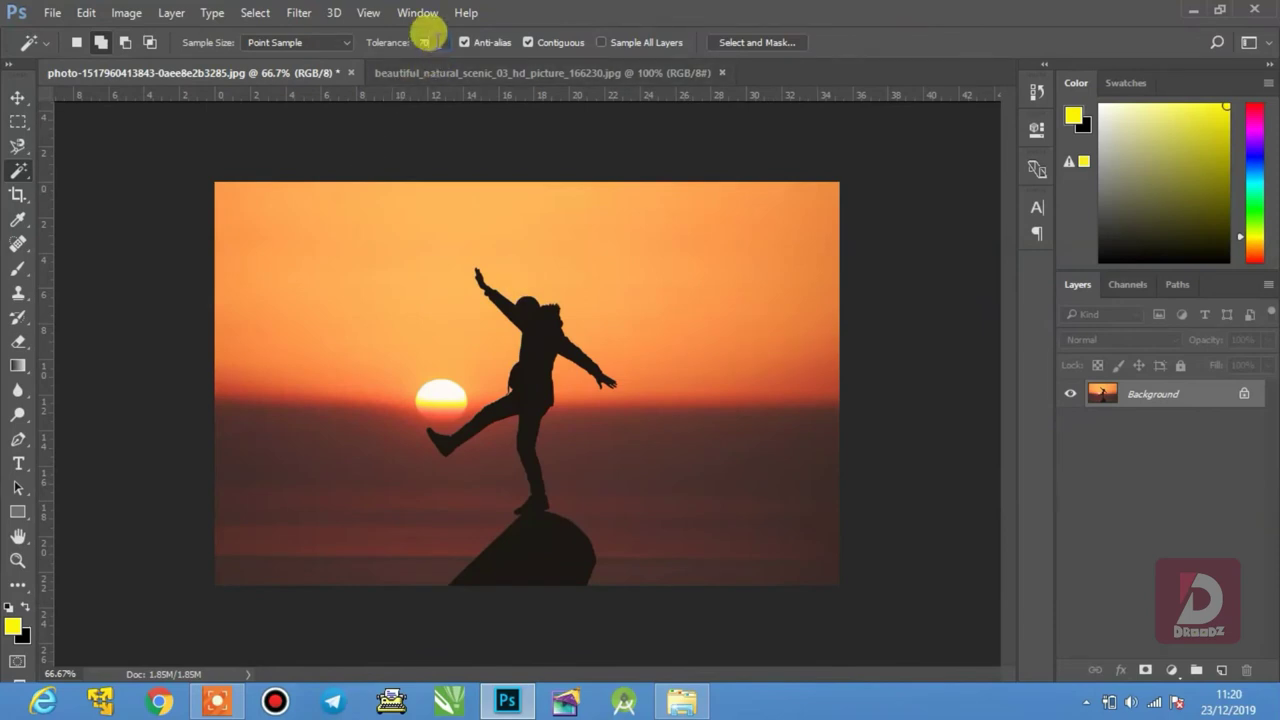
click(424, 42)
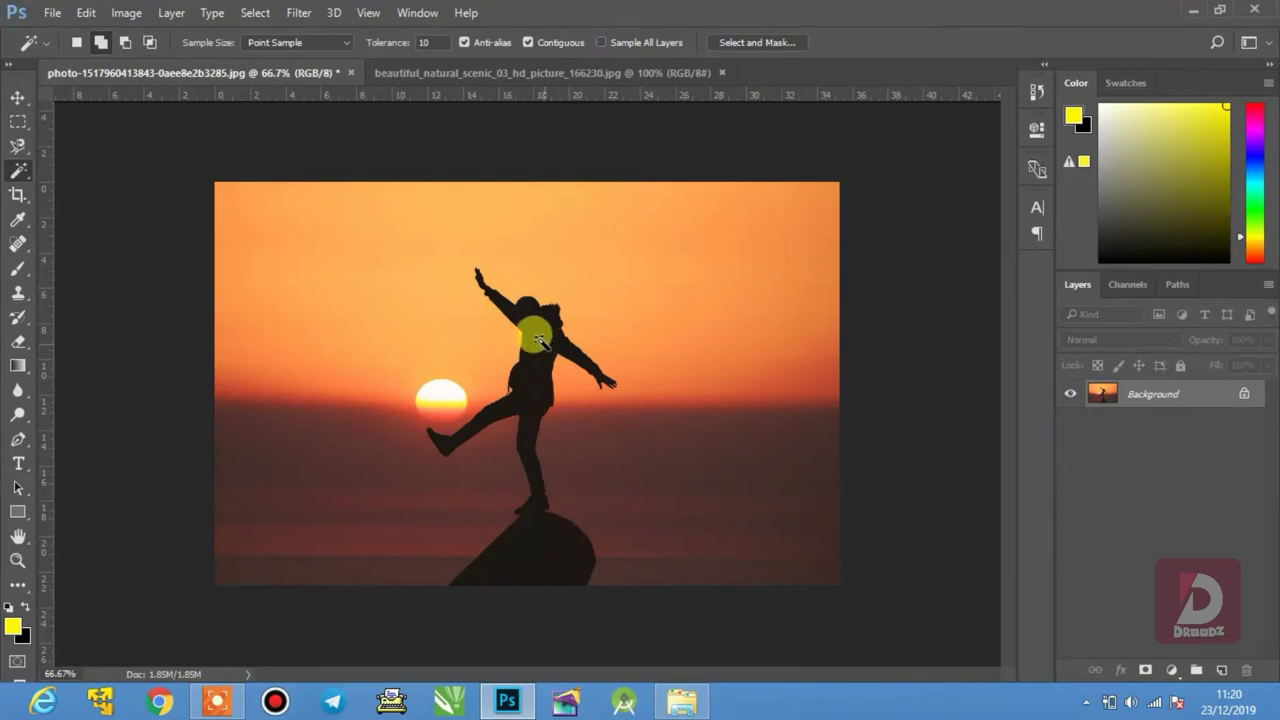
click(425, 42)
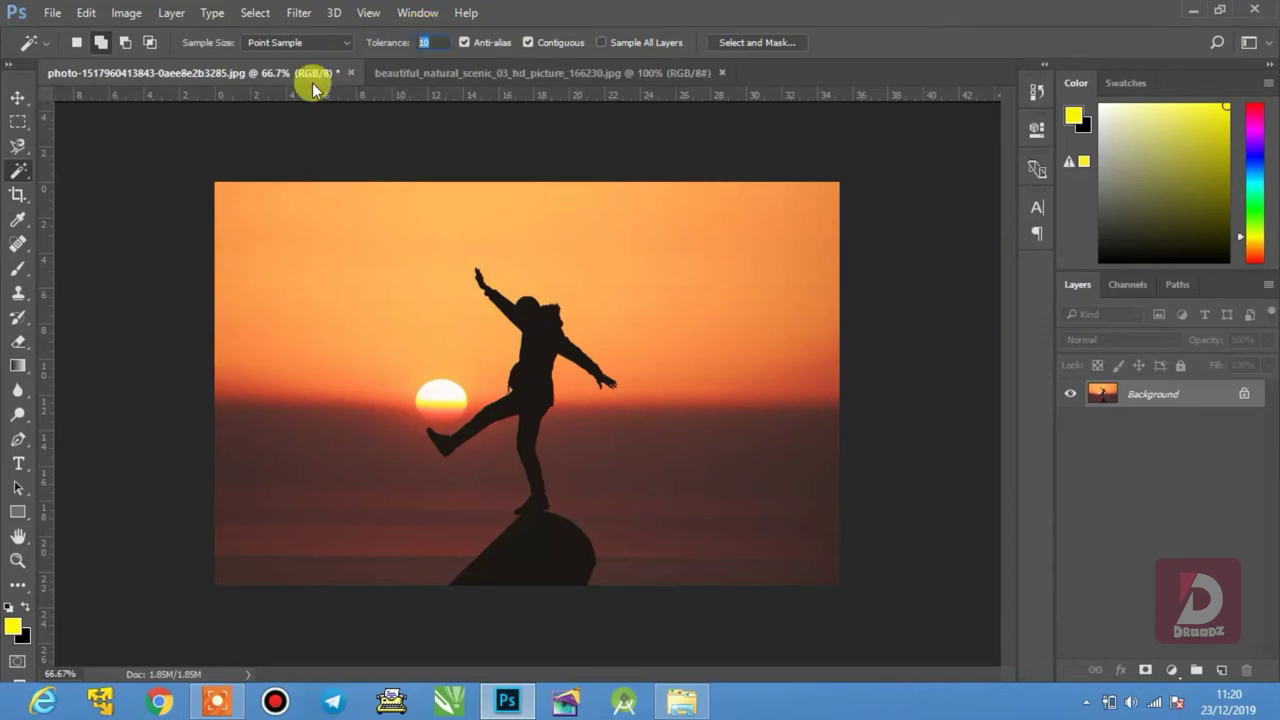
text(100)
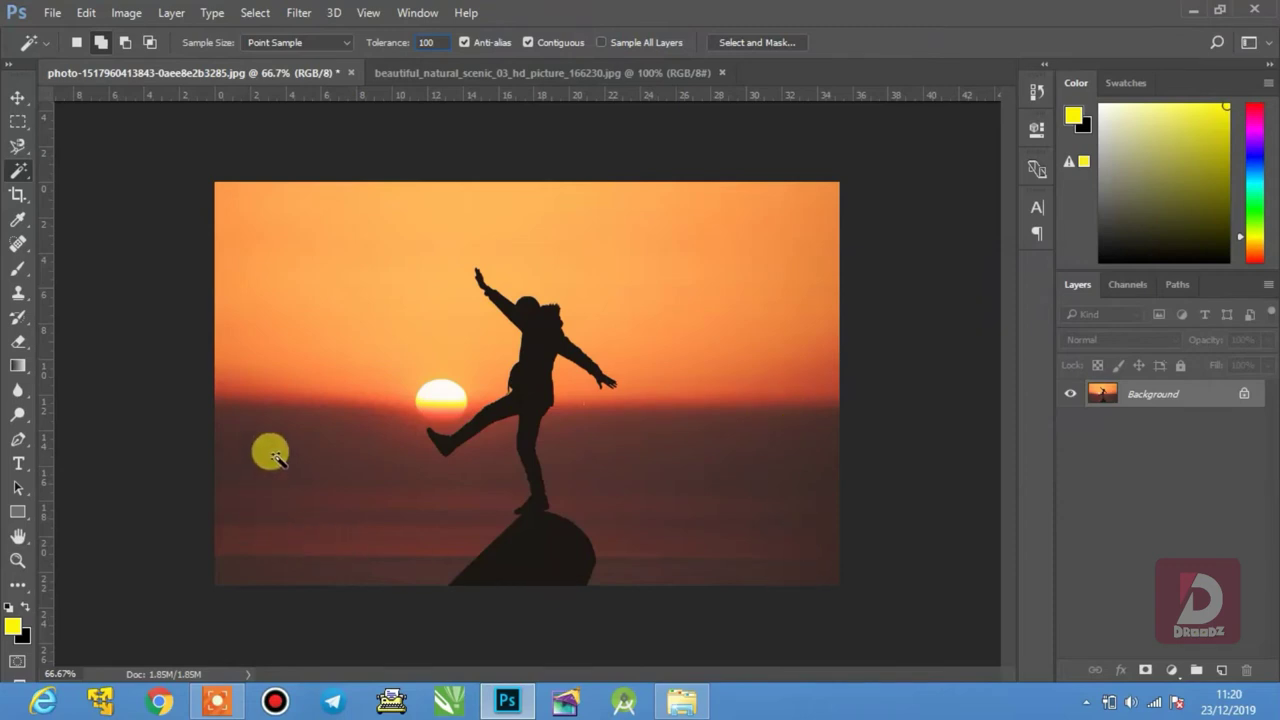
click(430, 42)
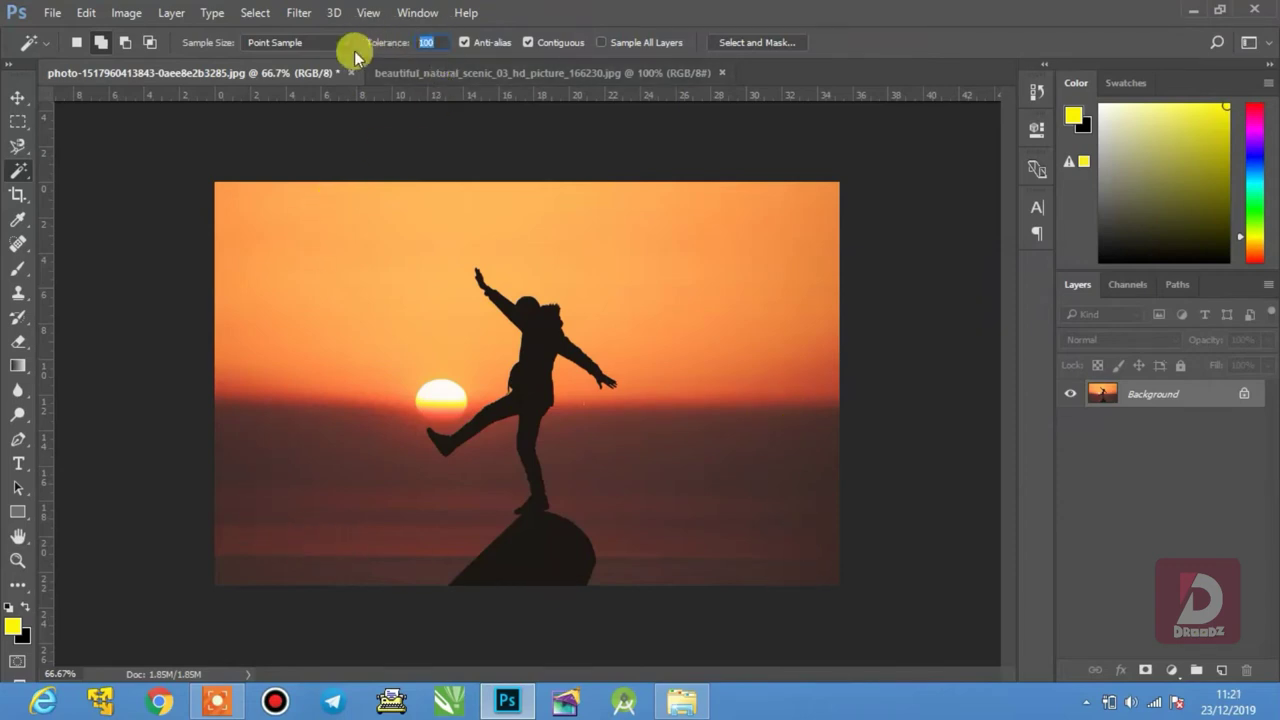
text(10)
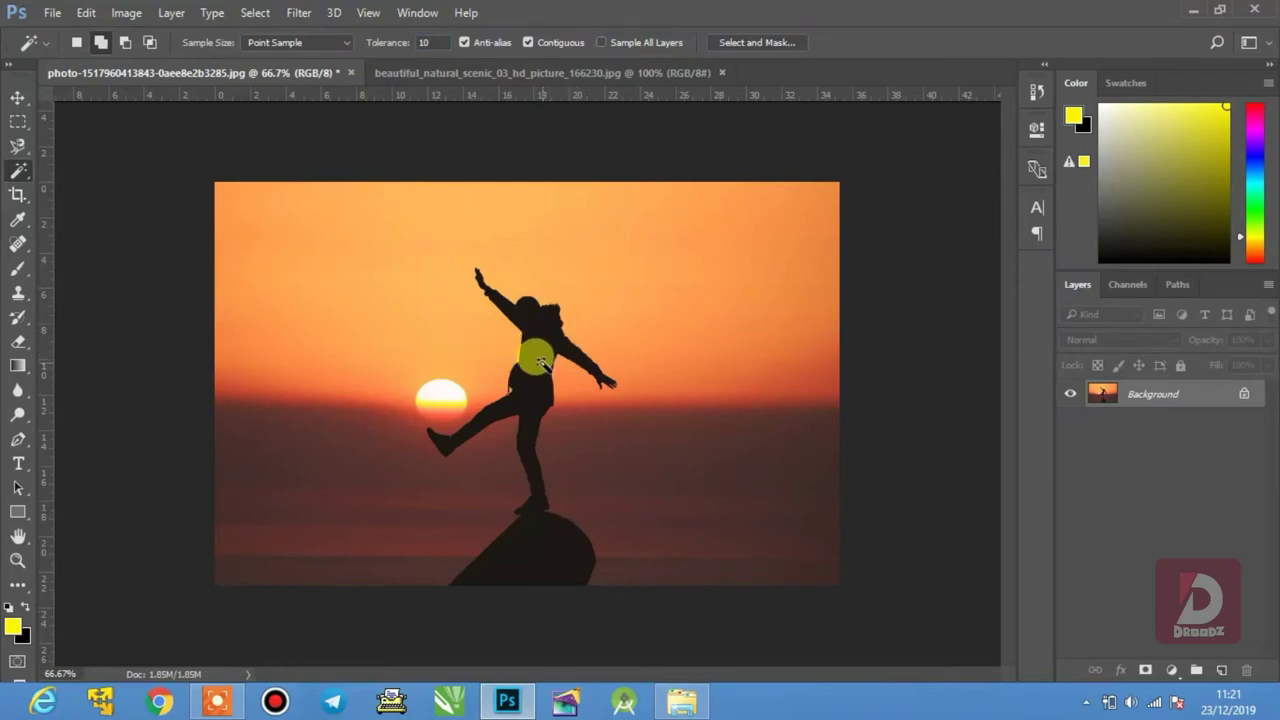
click(537, 352)
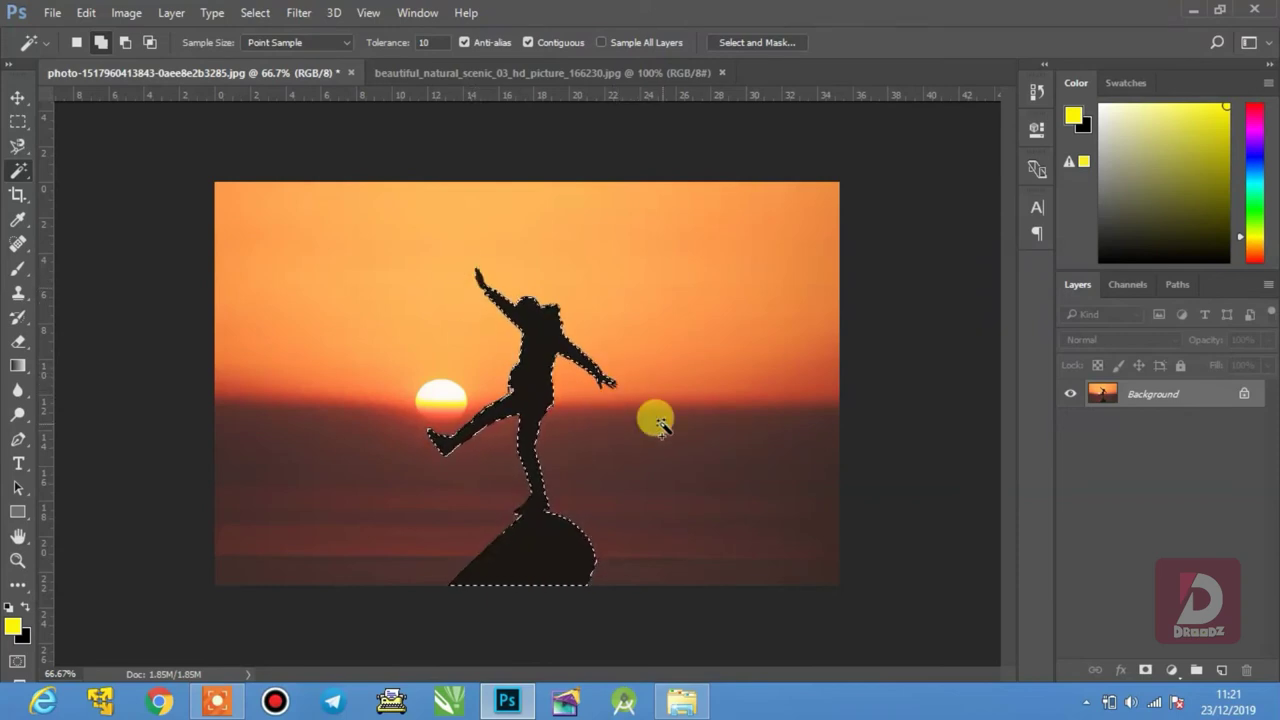
- Deselect the silhouette, set the Magic Wand tolerance to 30 and select the man again
key(ctrl+d)
double_click(425, 42)
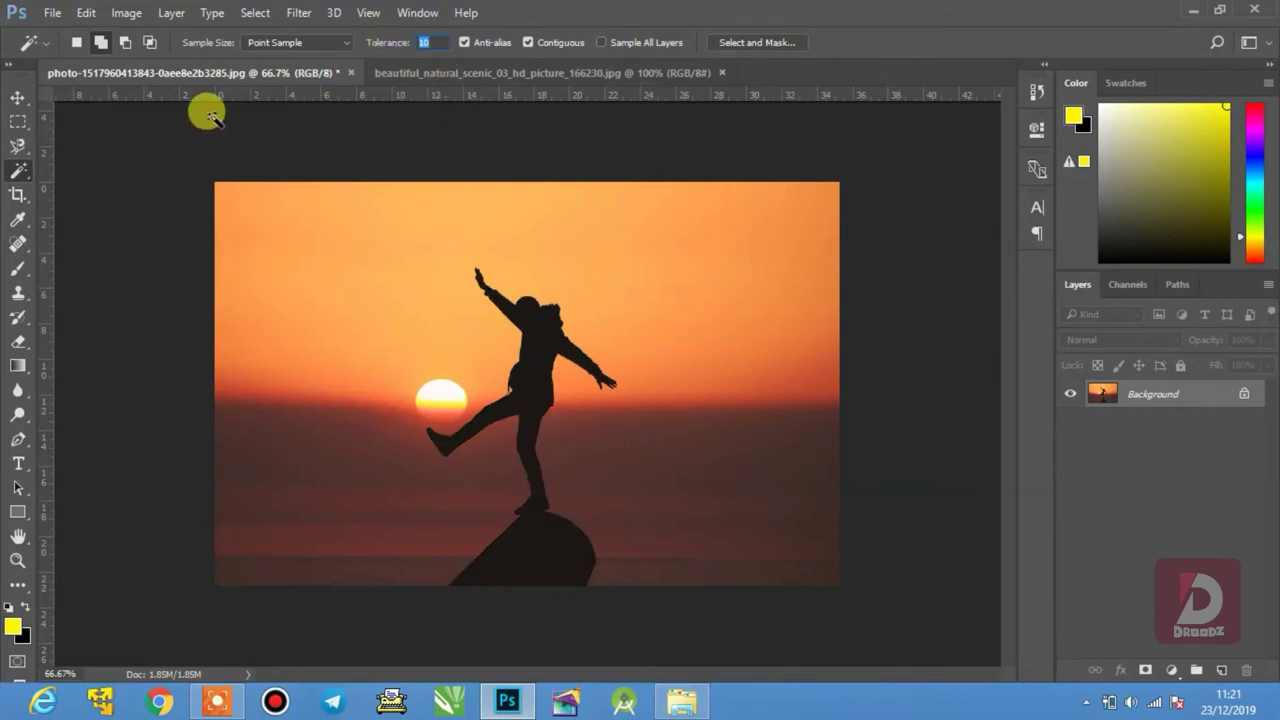
text(30)
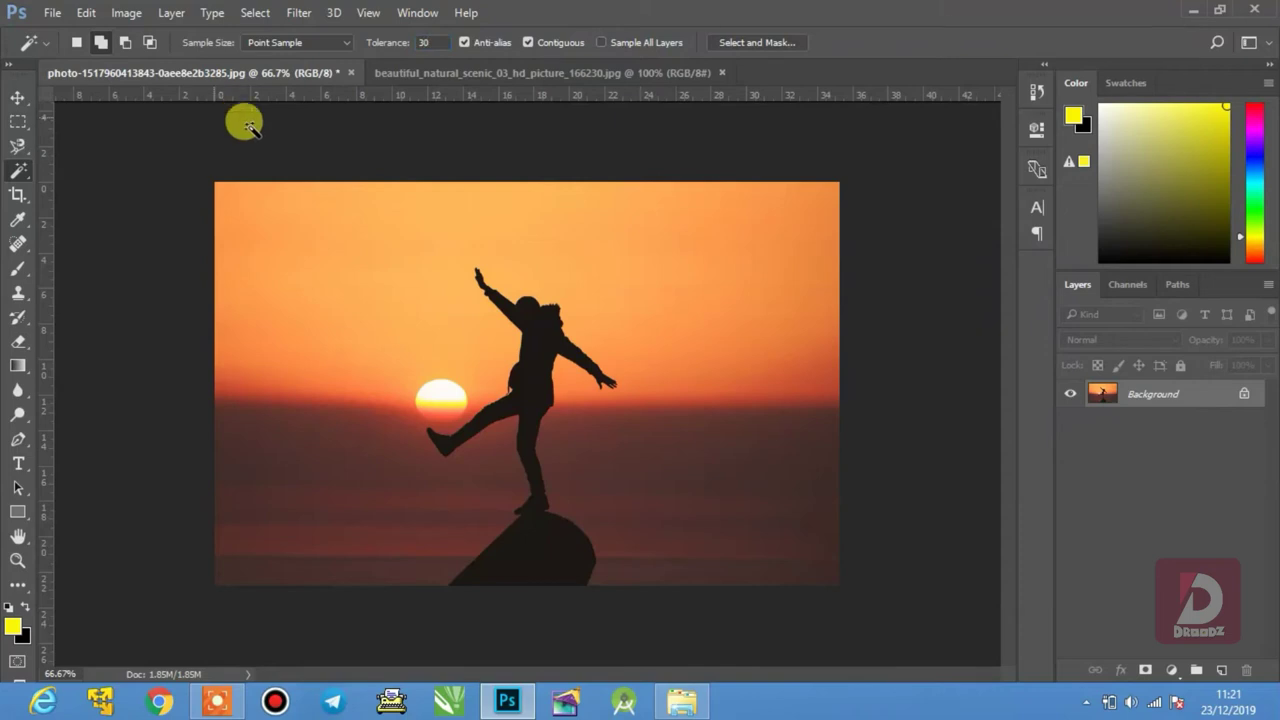
click(540, 343)
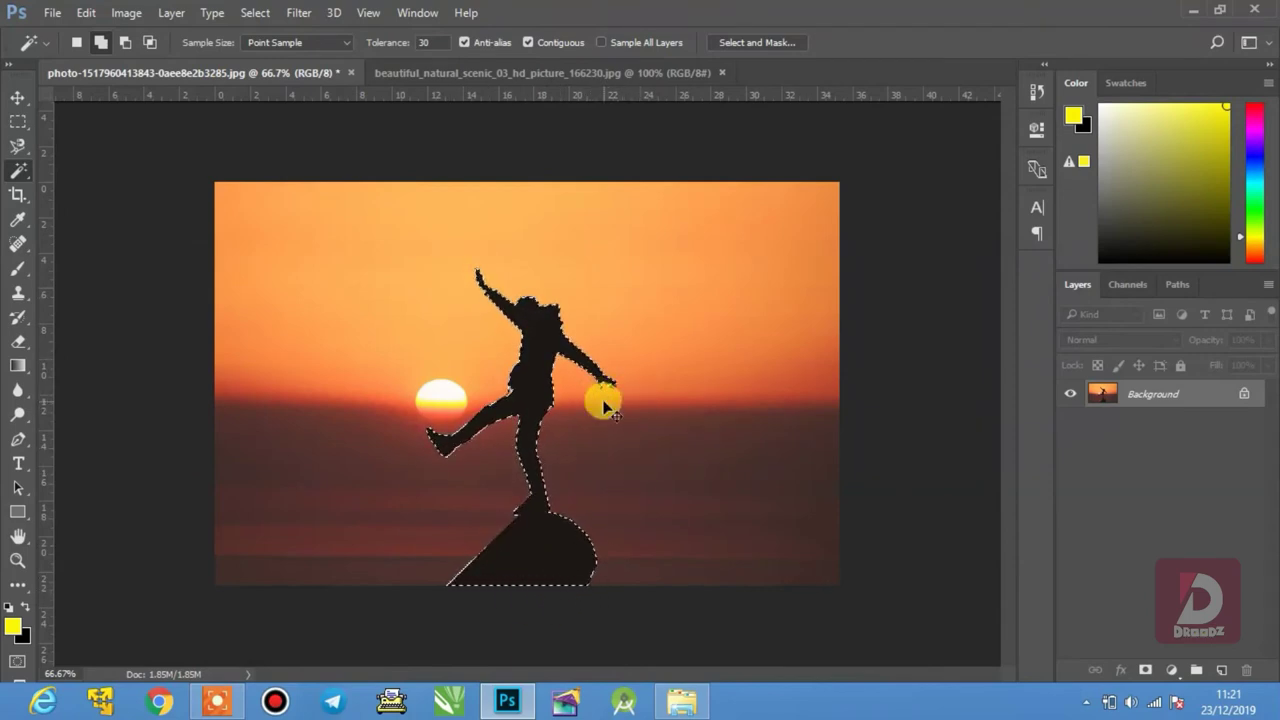
- Clear the selection, raise the Magic Wand tolerance to 50 and sample the man's silhouette again
key(ctrl+d)
double_click(423, 42)
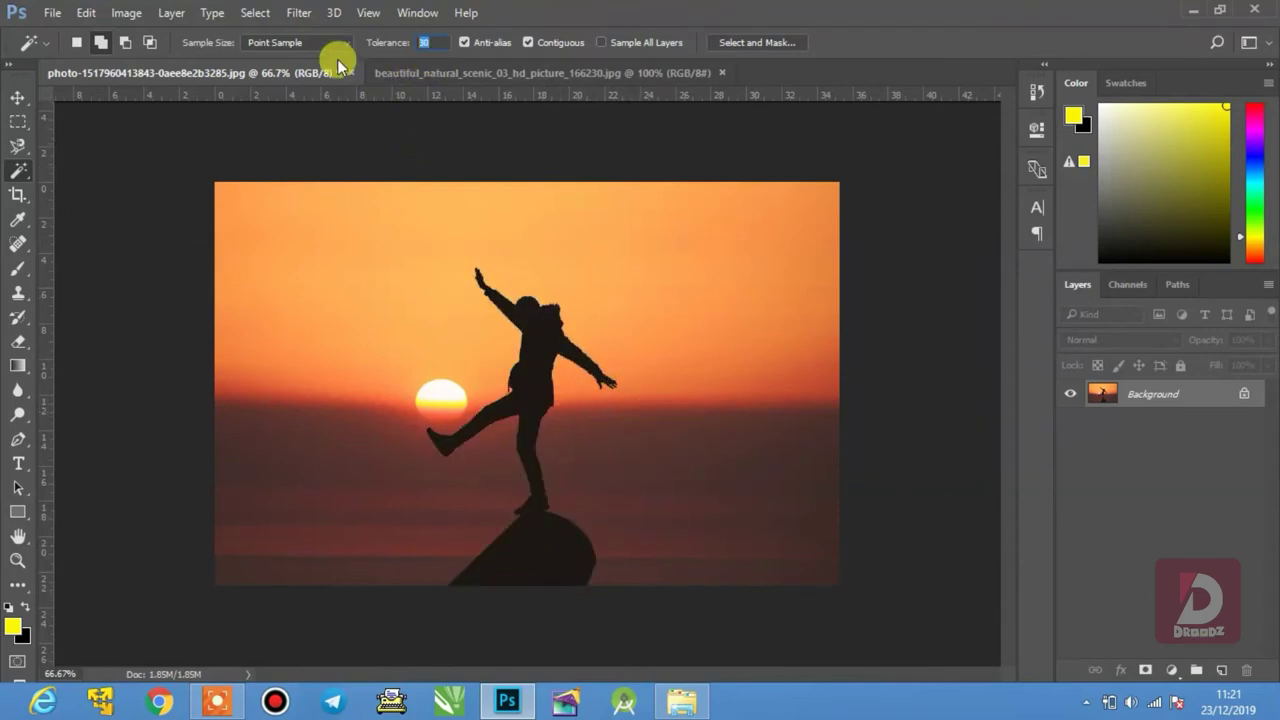
text(50)
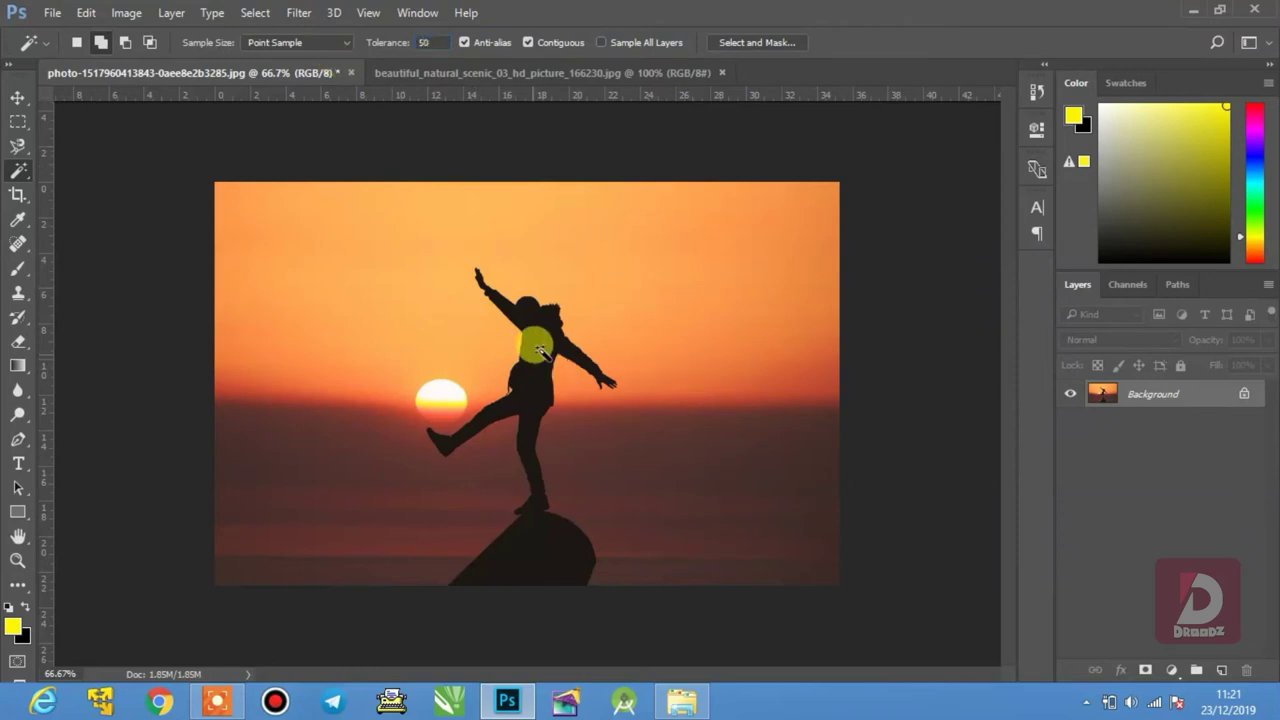
click(545, 356)
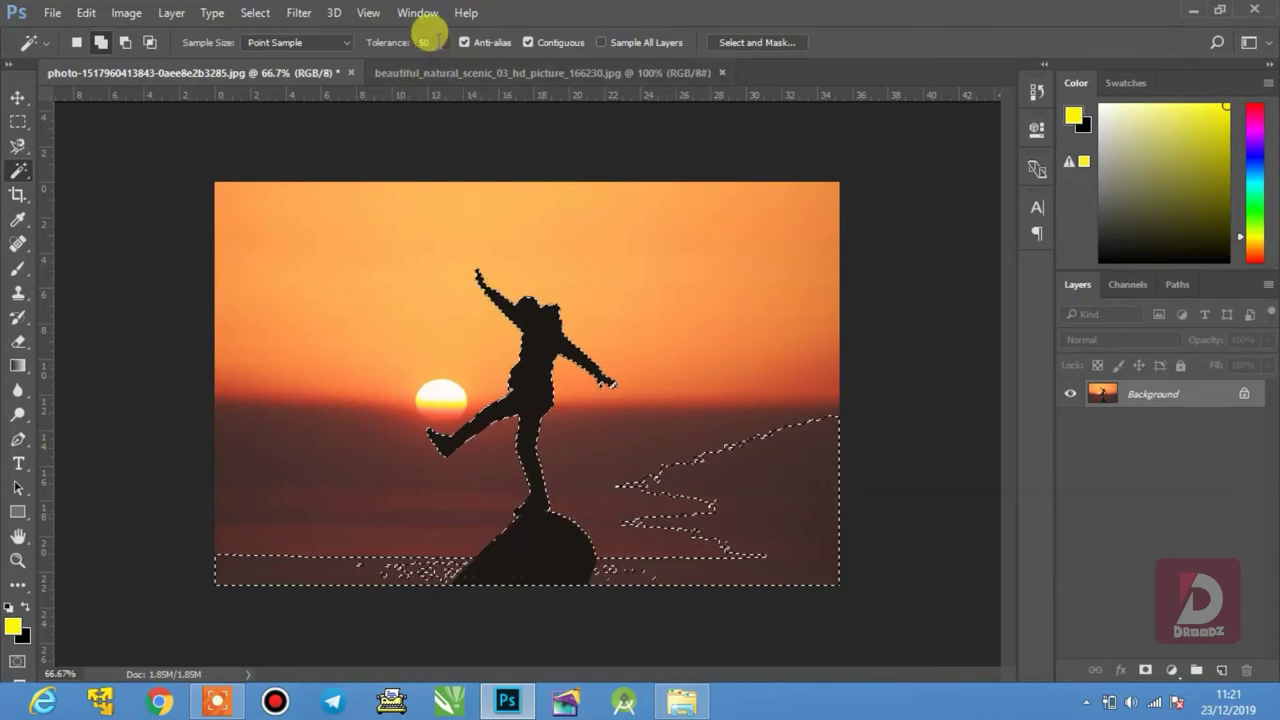
- Open the Magic Wand tolerance for editing and clear the current selection on the sunset photo
click(425, 42)
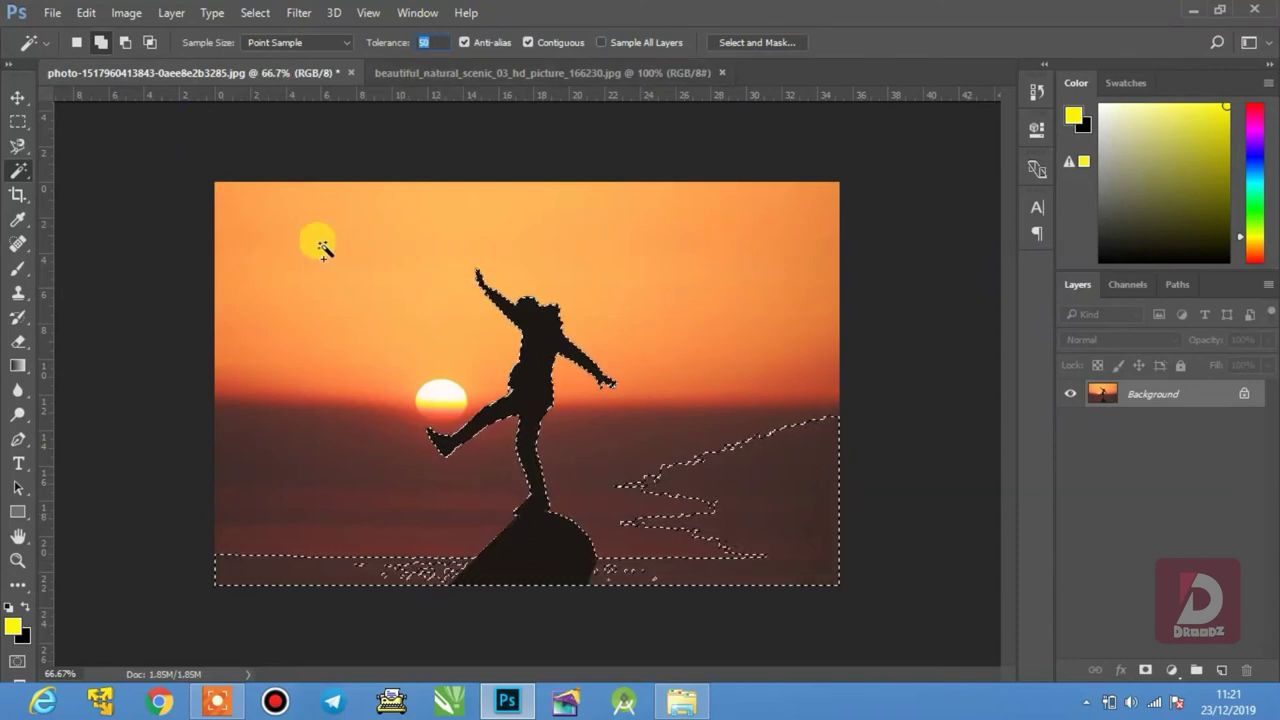
key(ctrl+d)
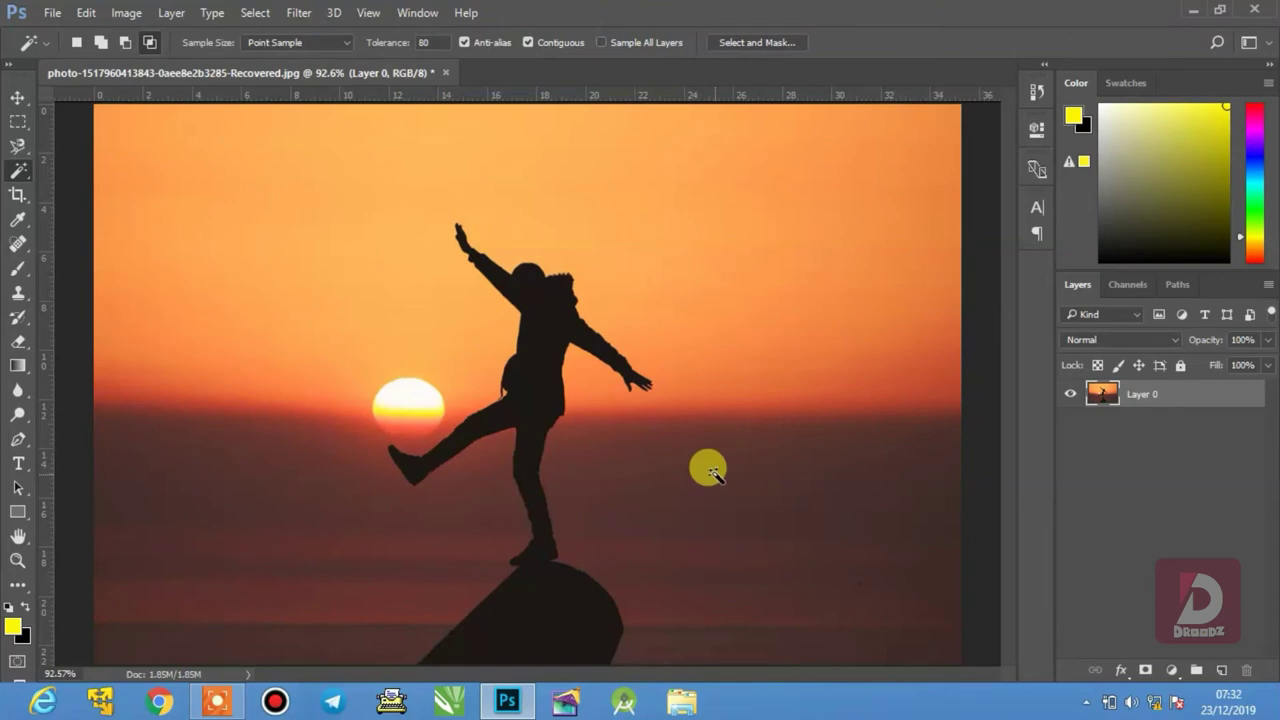
- Start a Pen tool path on the man's silhouette, placing the first anchor where the two legs meet
click(21, 441)
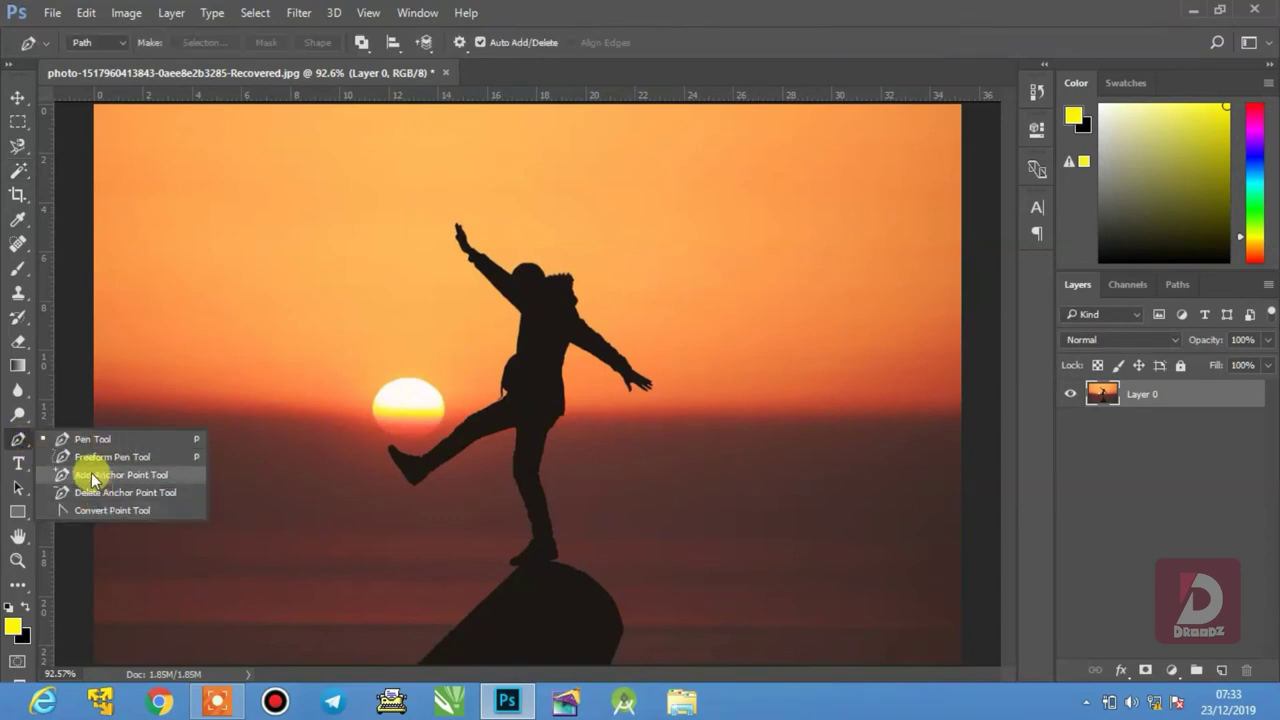
click(90, 442)
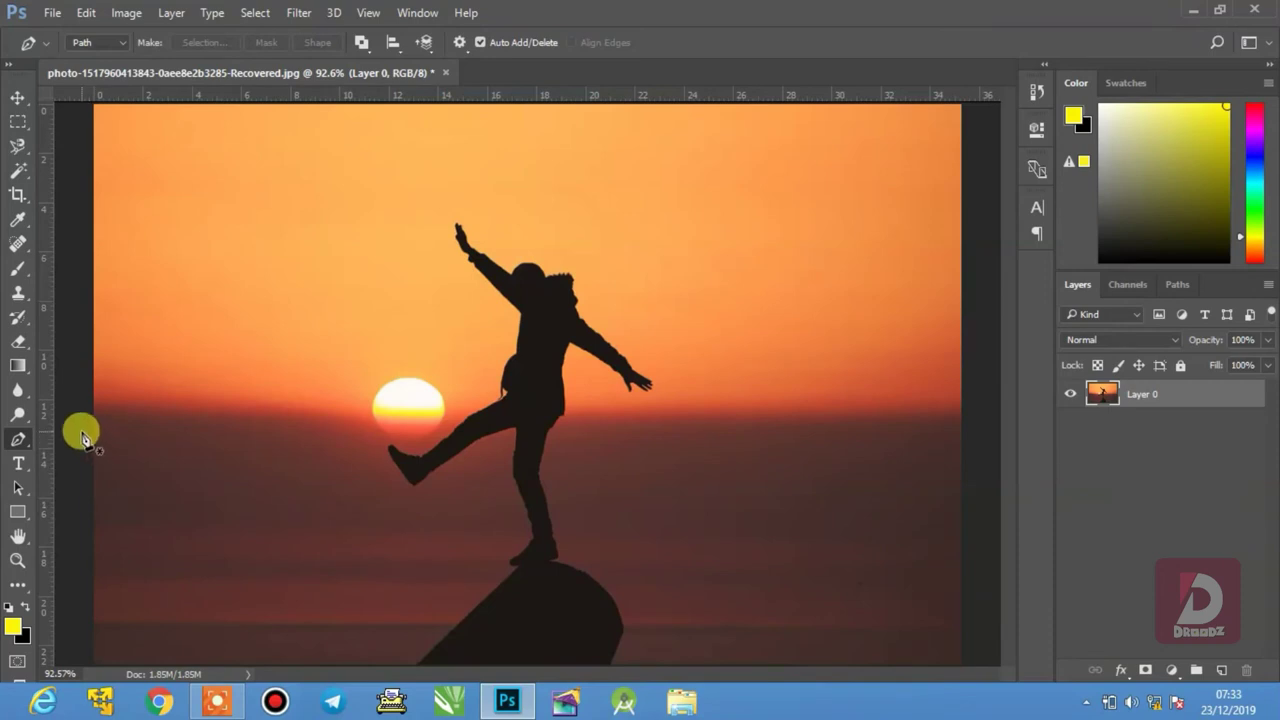
click(522, 430)
click(532, 487)
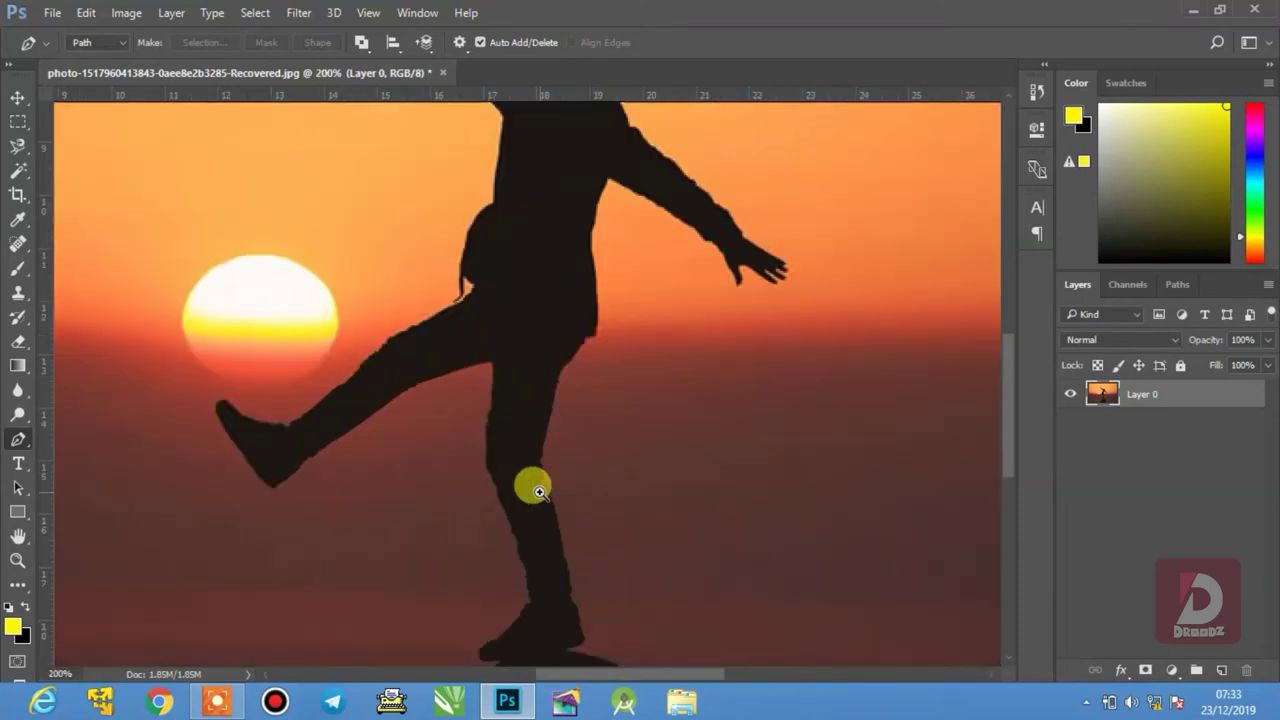
click(492, 367)
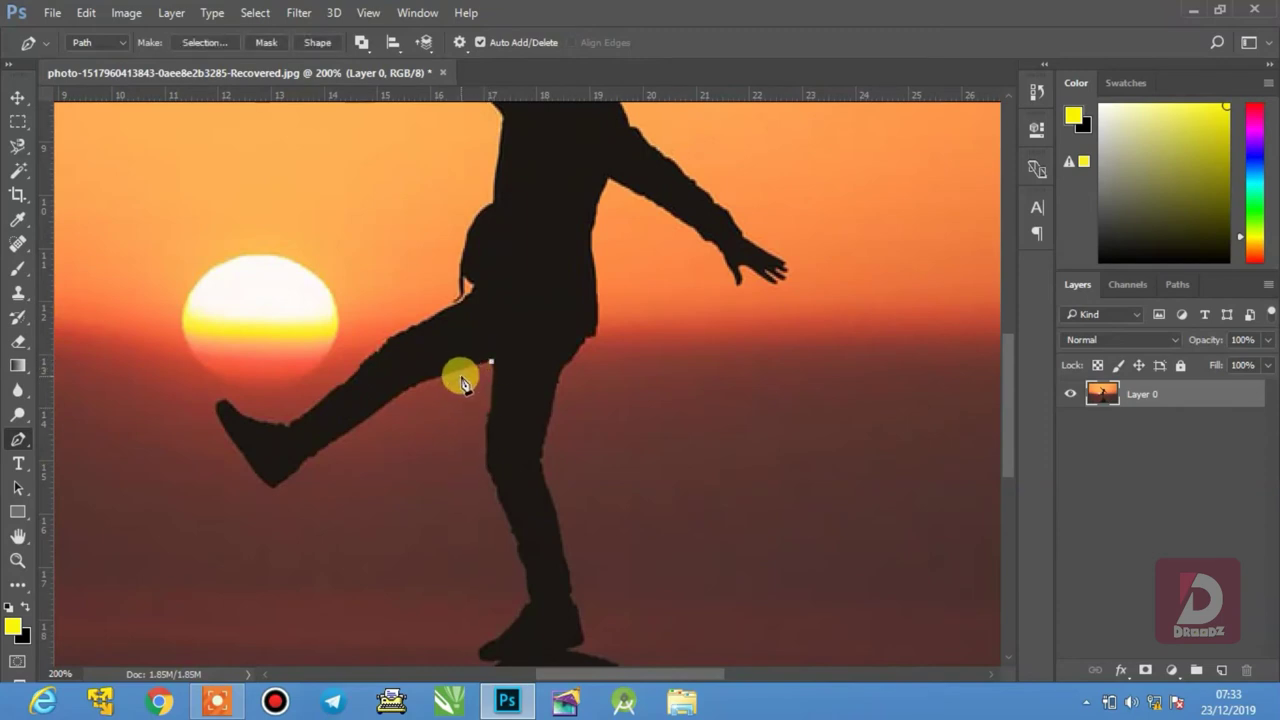
- Trace the underside of the raised thigh with the Pen tool, placing curved anchors from the crotch towards the knee
drag(456, 375, 423, 386)
key(ctrl+z)
ctrl+click(449, 368)
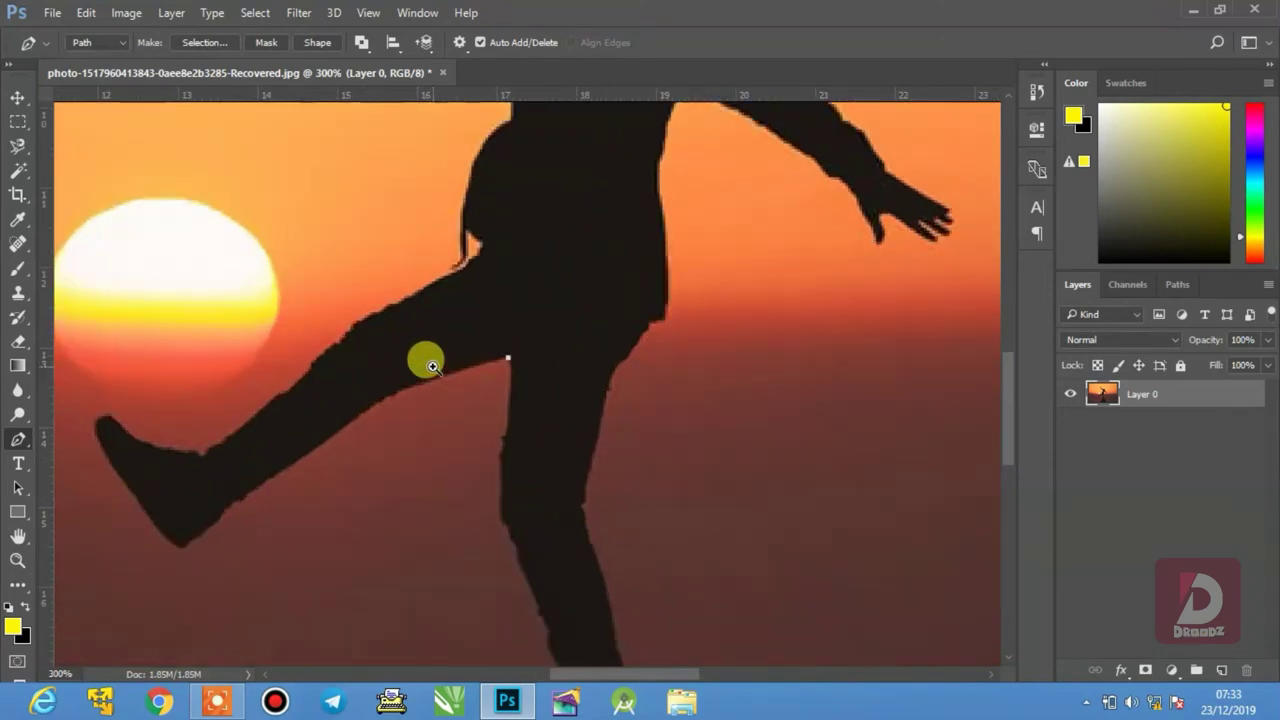
ctrl+click(449, 368)
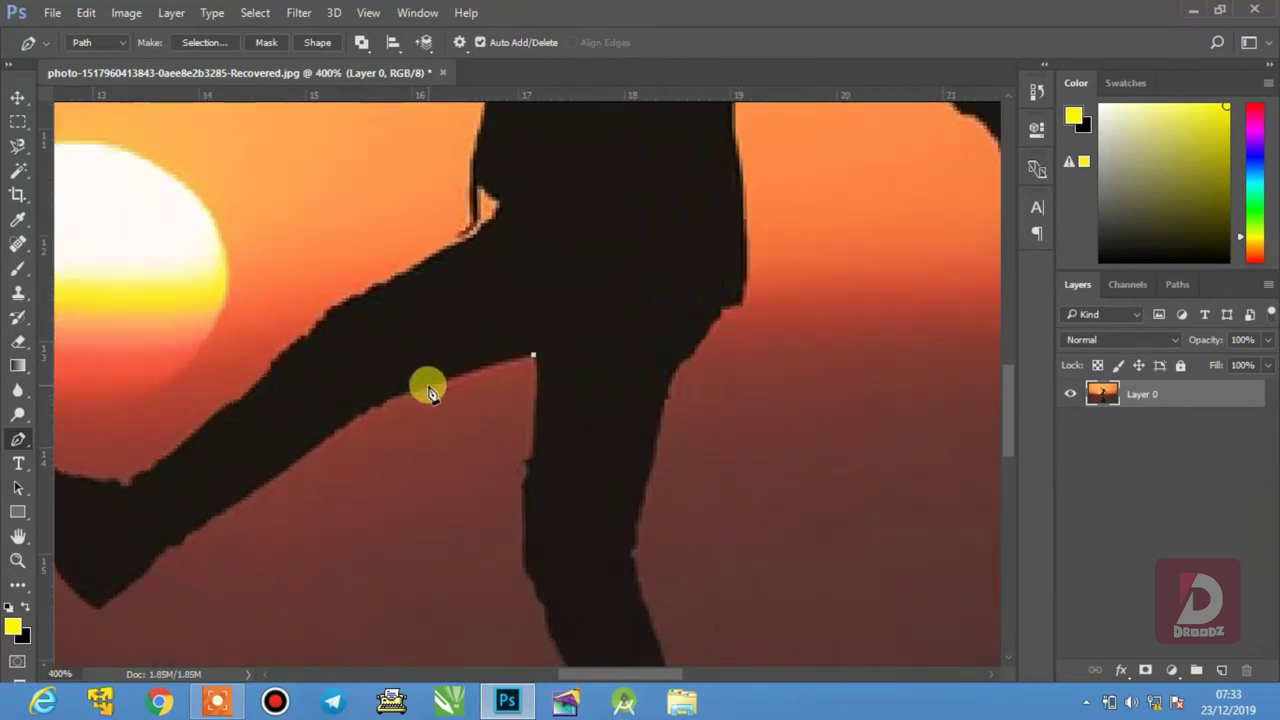
drag(455, 377, 412, 389)
click(395, 400)
drag(331, 423, 538, 390)
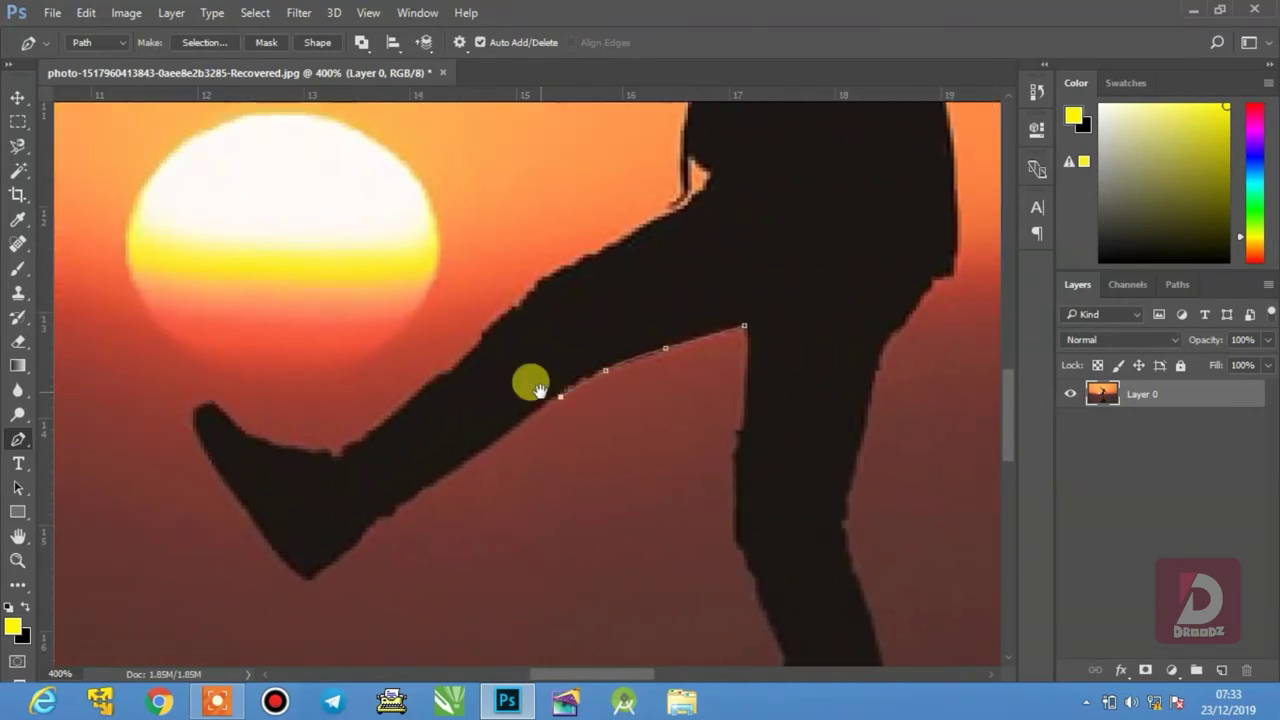
- Continue the path from its last anchor along the underside of the raised lower leg to the back of the heel
click(20, 538)
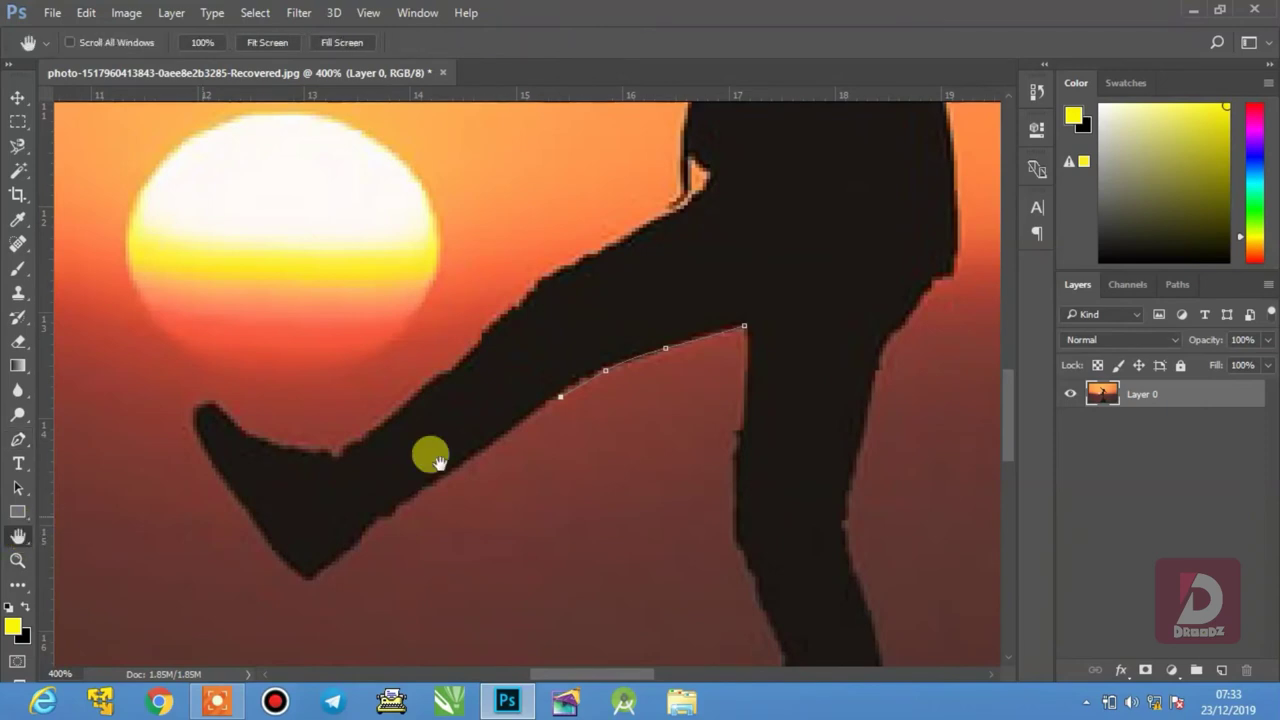
drag(706, 380, 372, 444)
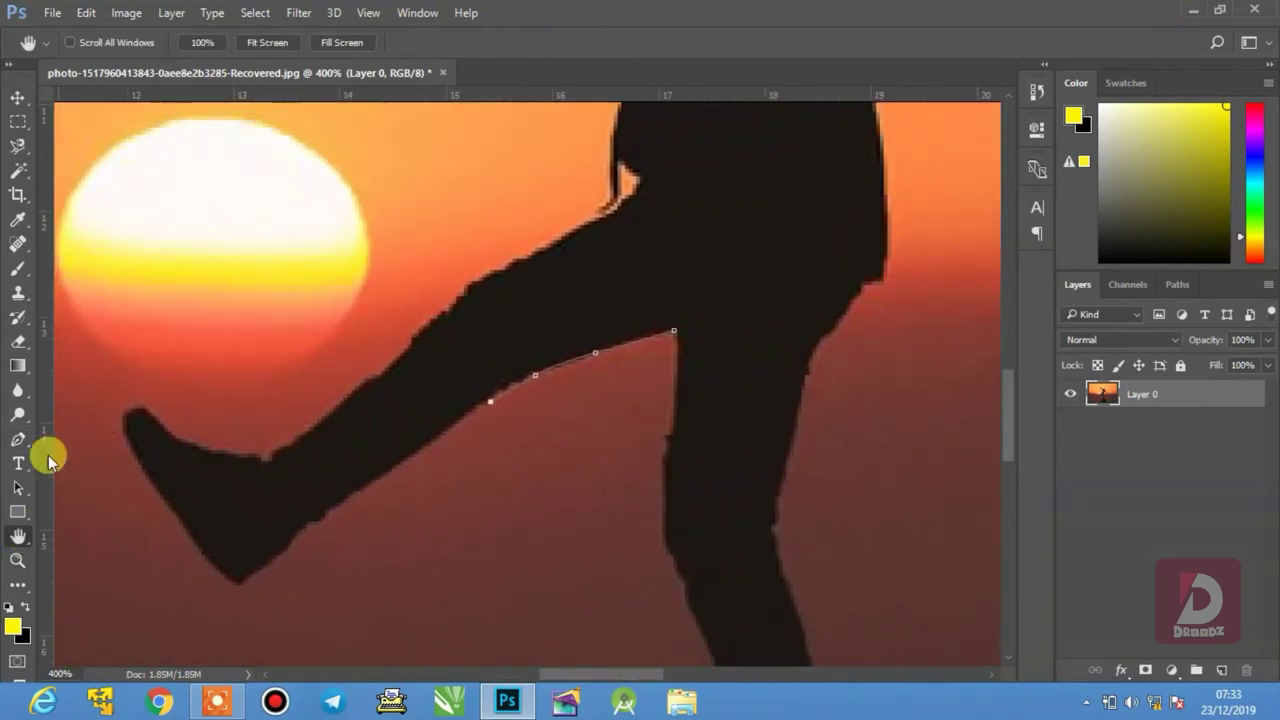
click(19, 440)
click(490, 402)
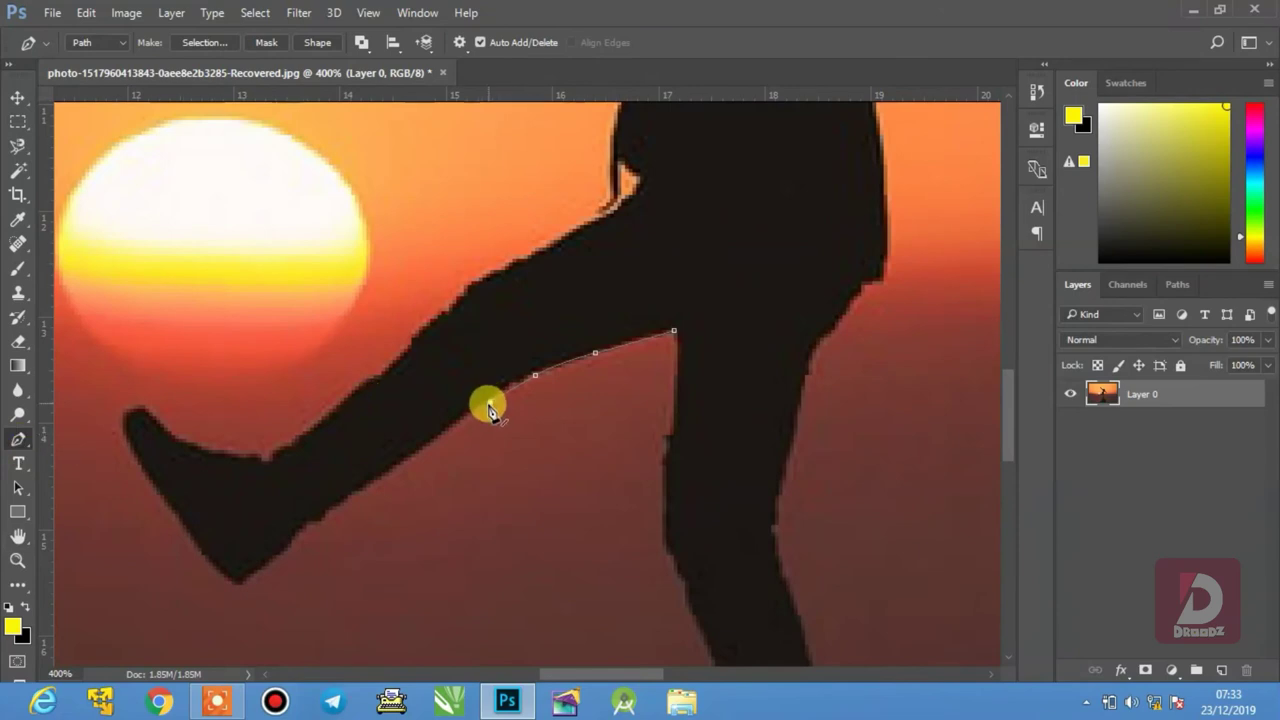
click(446, 432)
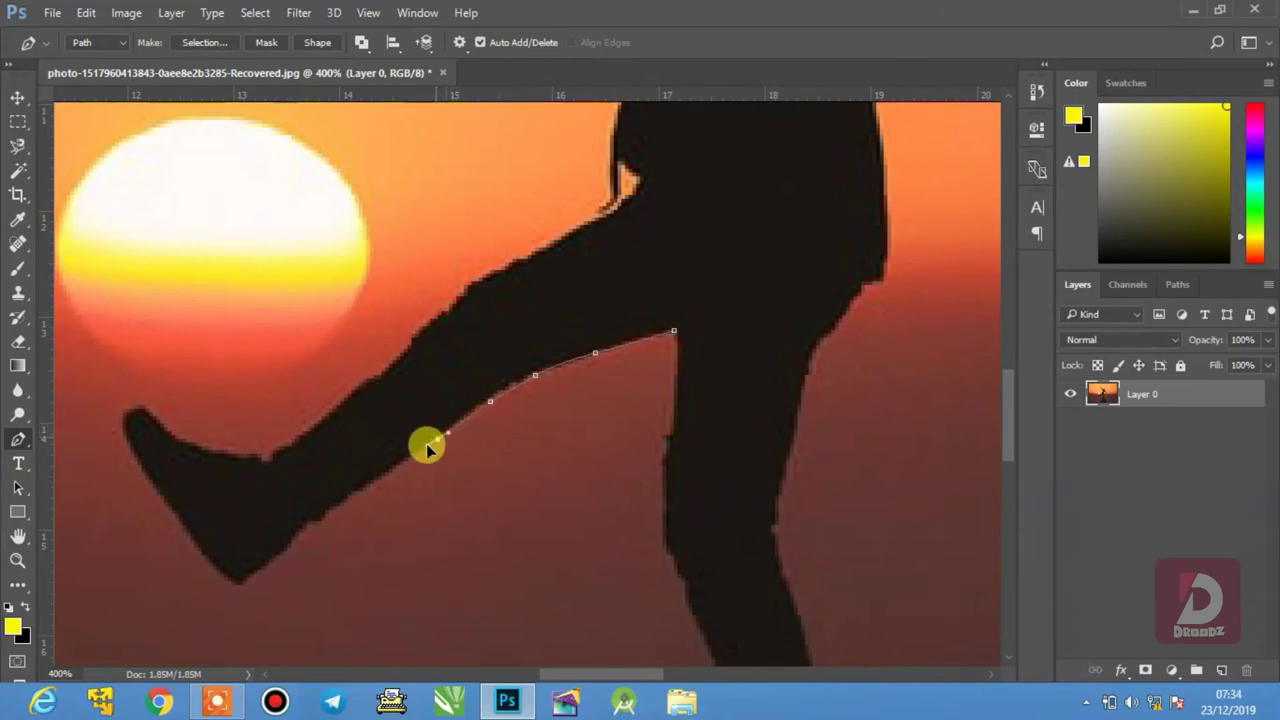
click(365, 484)
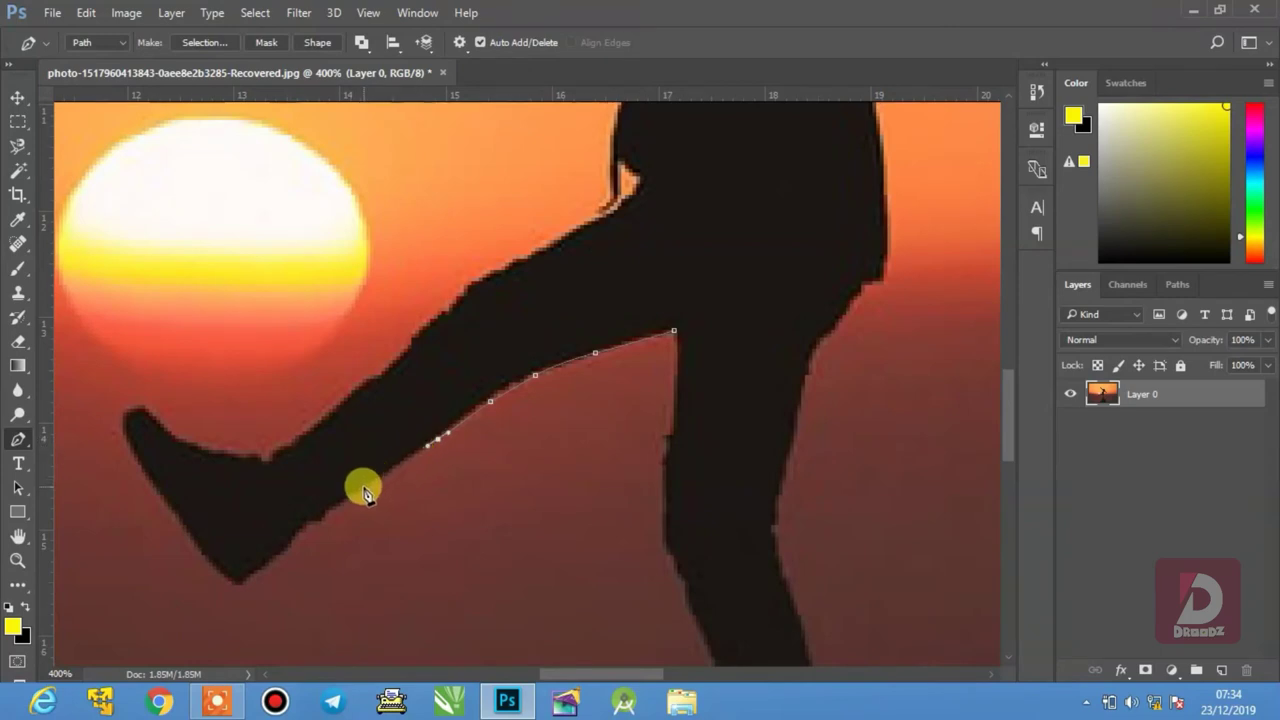
click(355, 493)
click(299, 529)
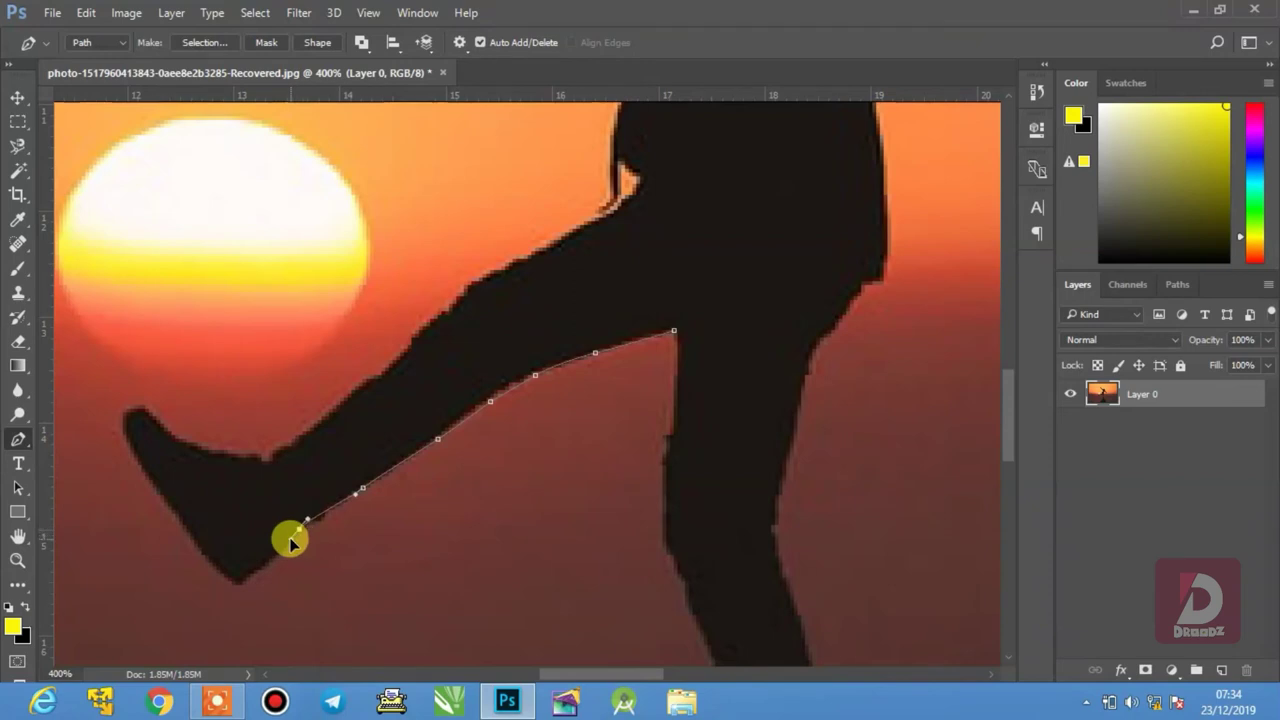
click(277, 558)
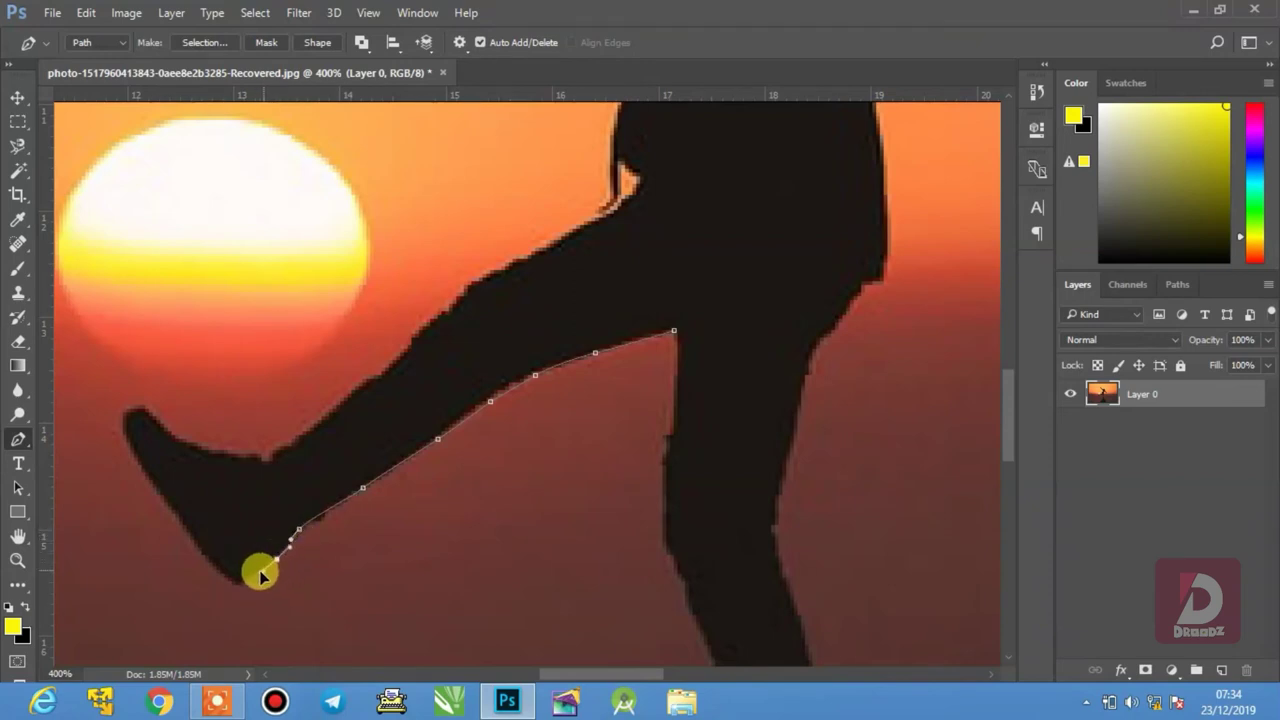
click(243, 585)
click(233, 591)
click(220, 568)
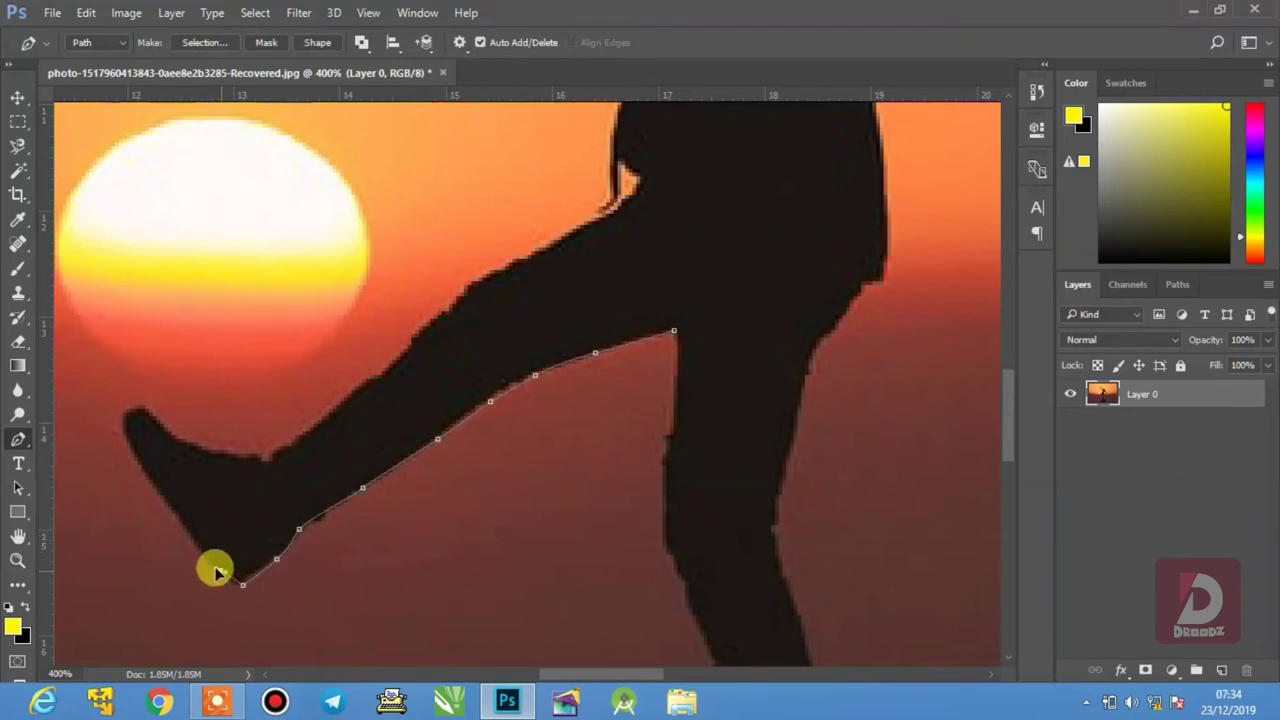
drag(207, 550, 191, 535)
key(ctrl+alt+z)
key(ctrl+alt+z)
key(ctrl+alt+z)
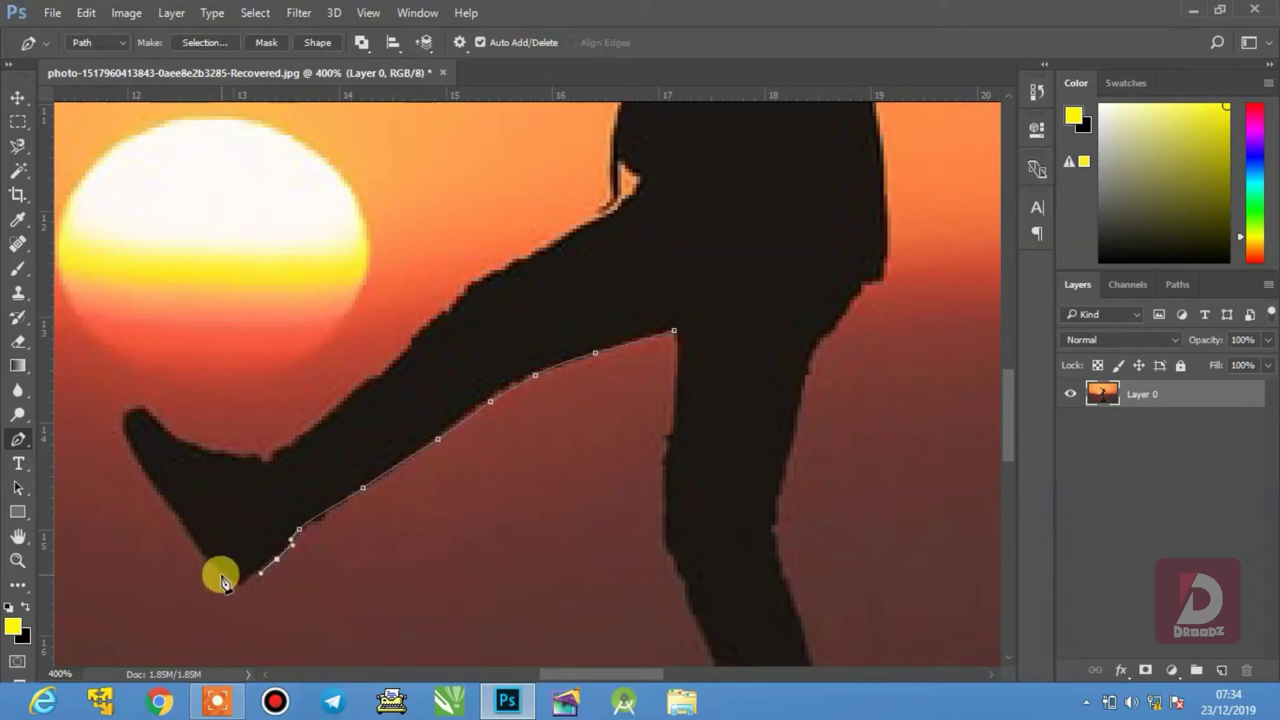
- Trace the raised shoe with curved anchors around the heel, along the sole, over the toe and back to the ankle
drag(221, 575, 201, 550)
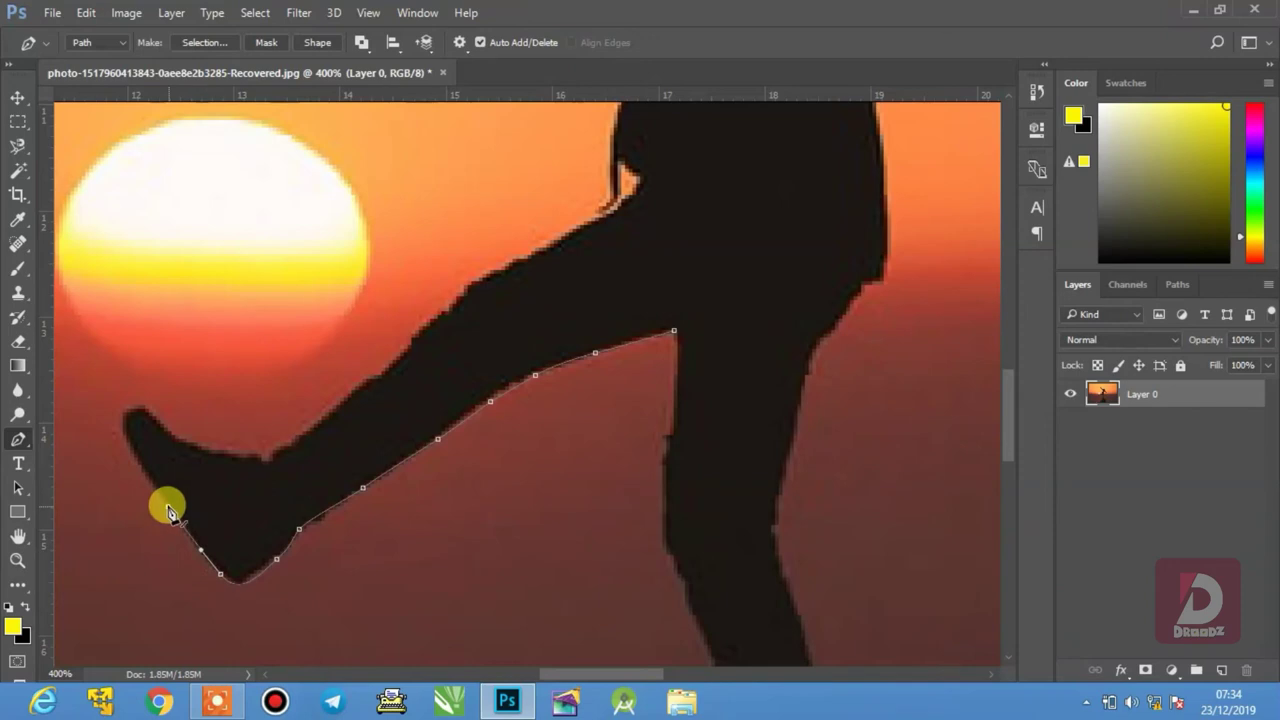
click(167, 507)
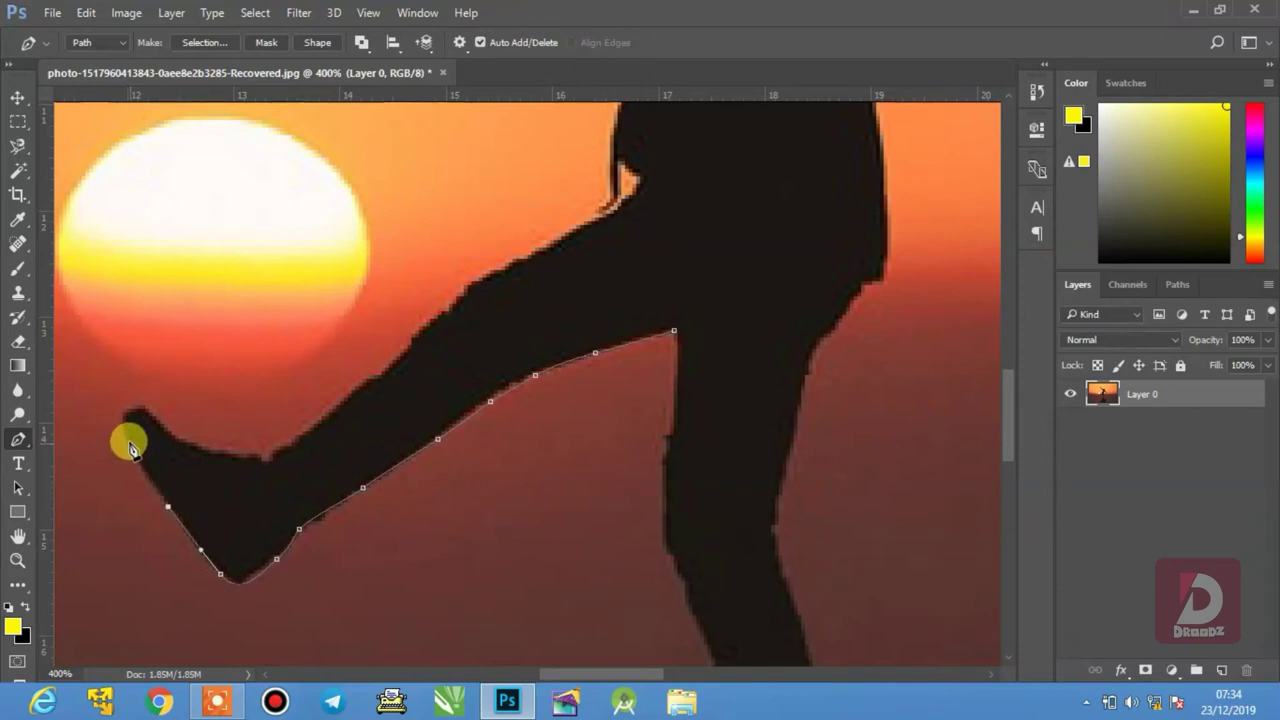
click(126, 440)
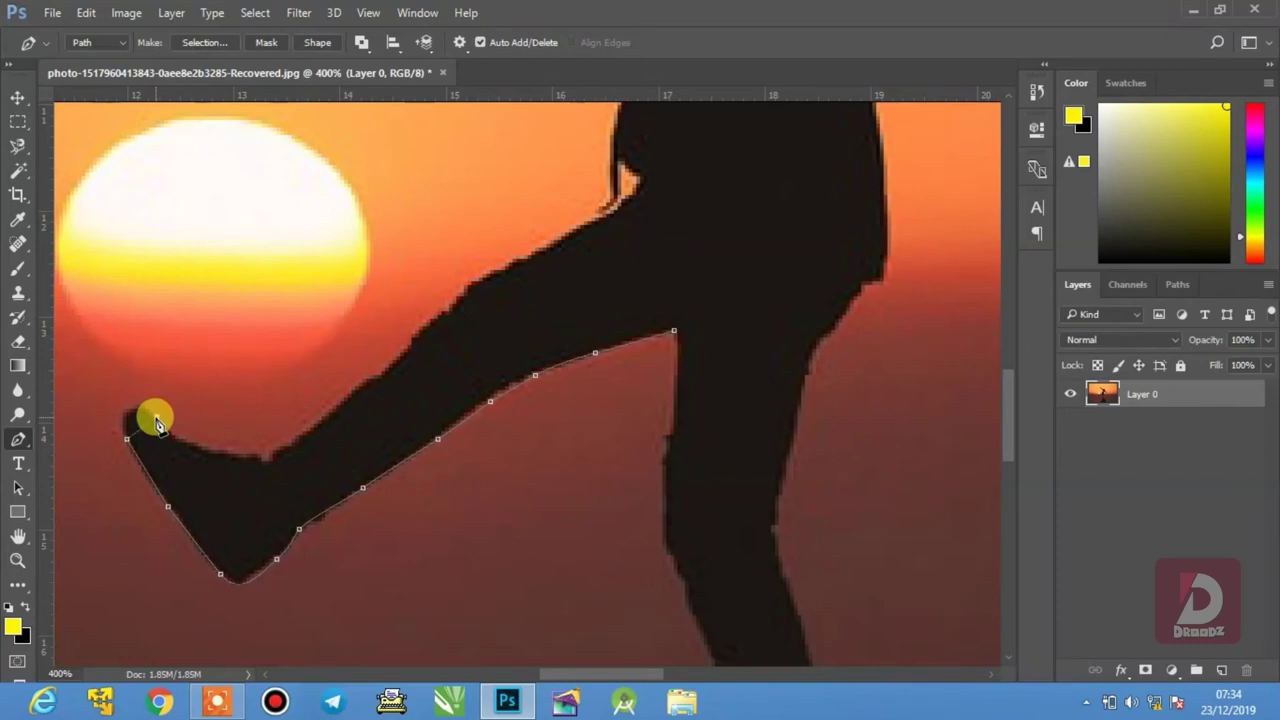
drag(156, 416, 203, 450)
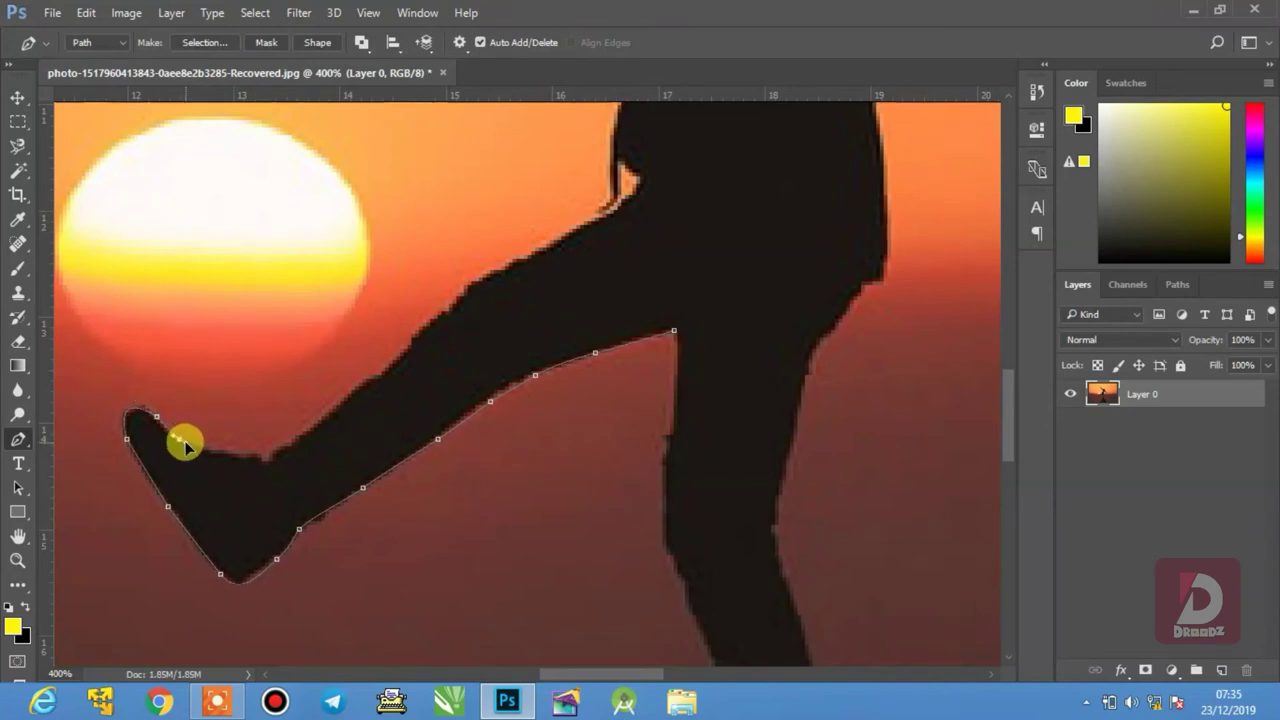
click(221, 456)
drag(222, 458, 313, 437)
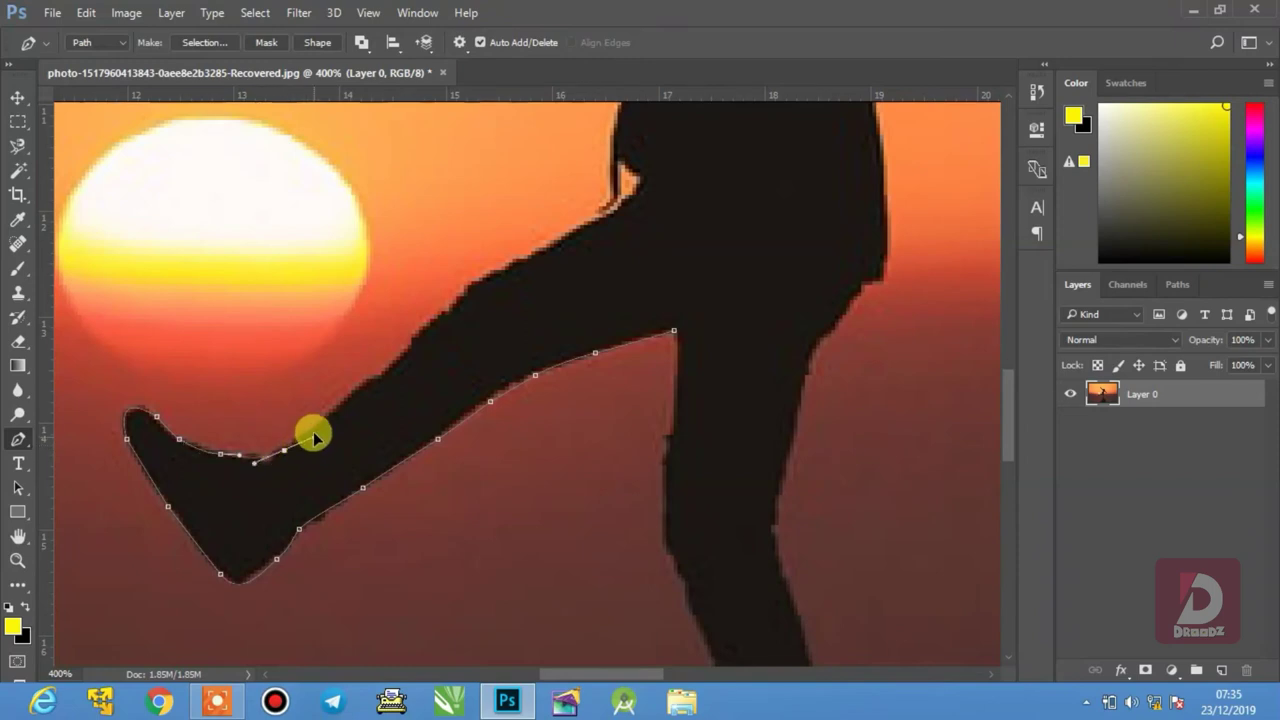
- Continue the path along the upper edge of the raised leg, from the shin up to the hanging strap at the hip
click(356, 386)
click(378, 378)
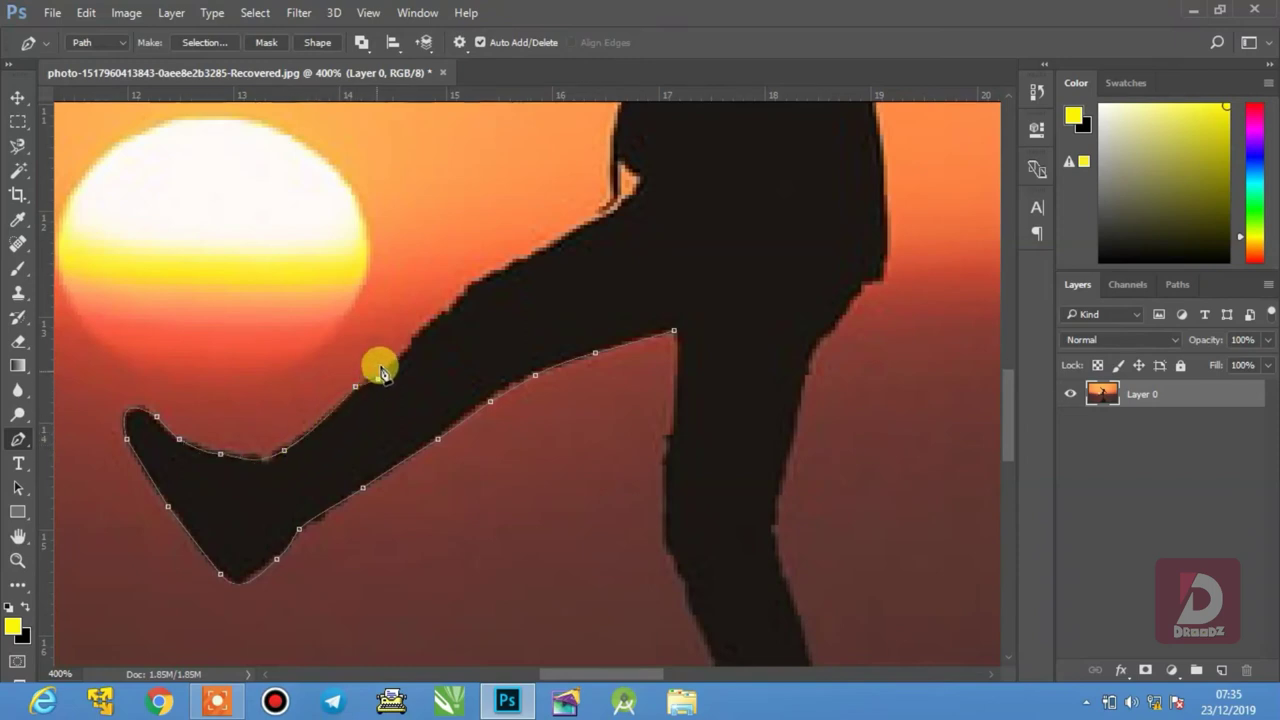
drag(411, 341, 435, 318)
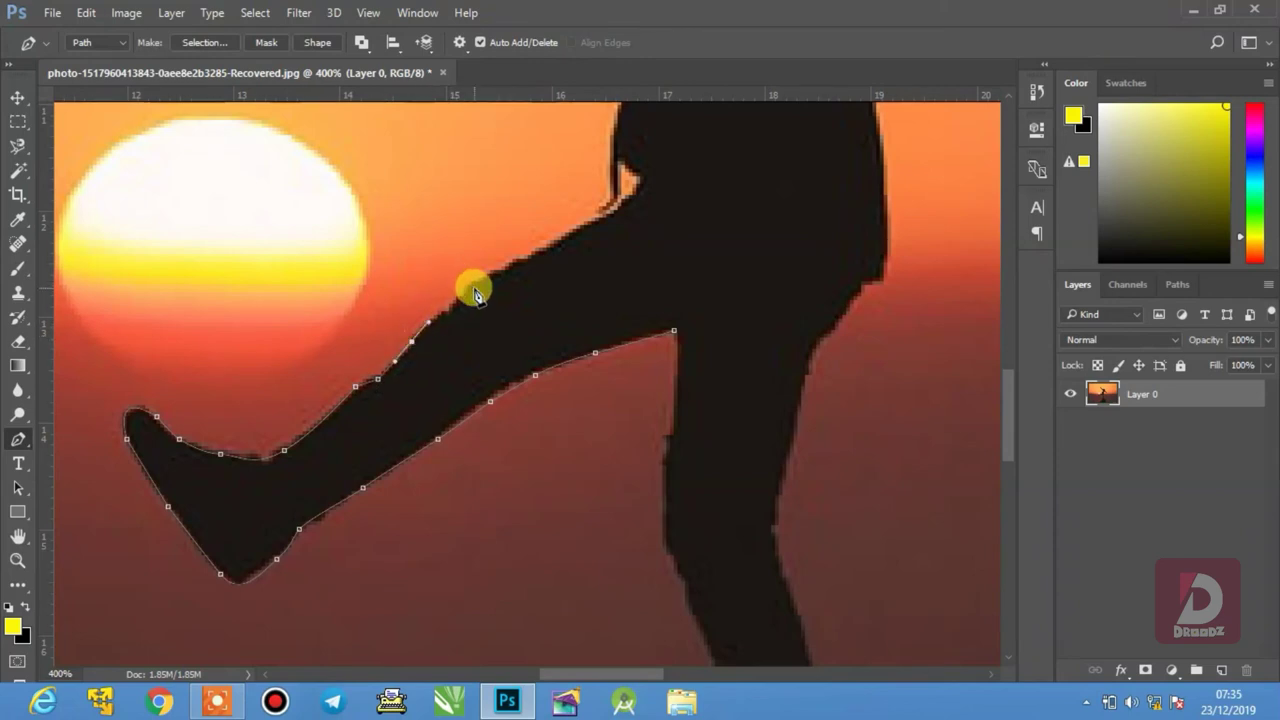
drag(478, 282, 651, 451)
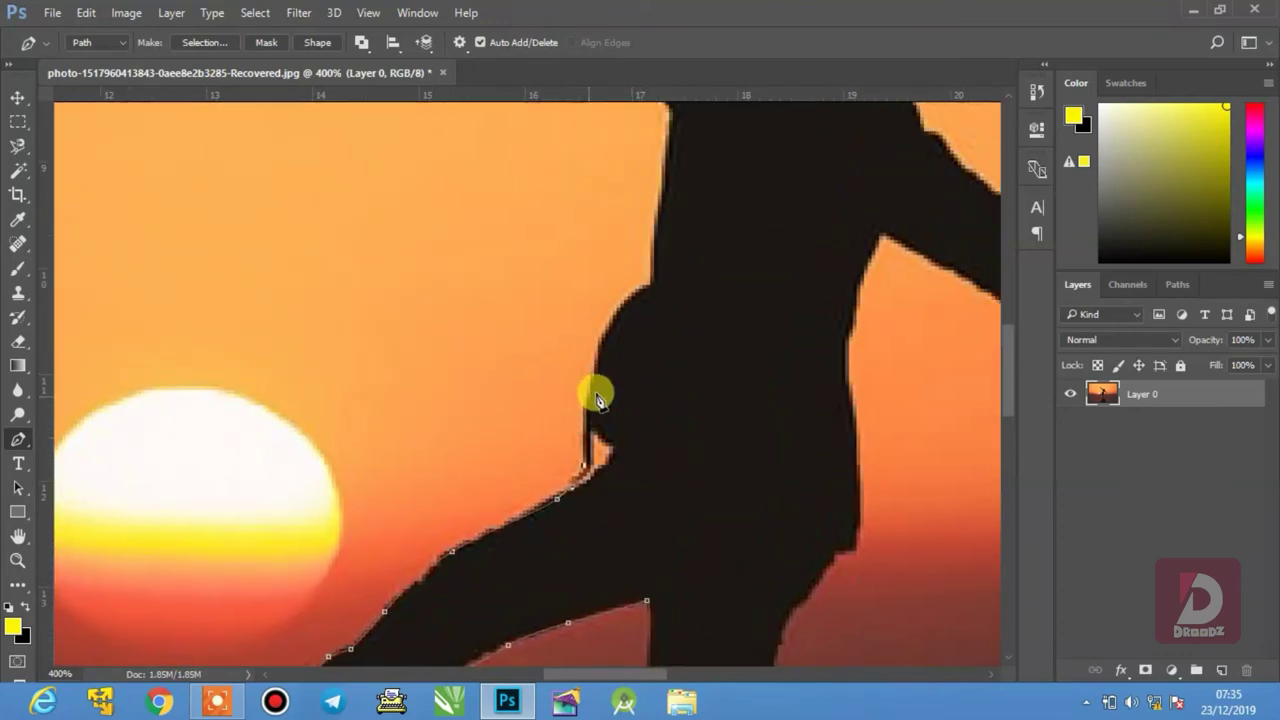
- Trace the rounded bulge at the hip and the side of the torso up to just below the armpit
drag(592, 378, 595, 331)
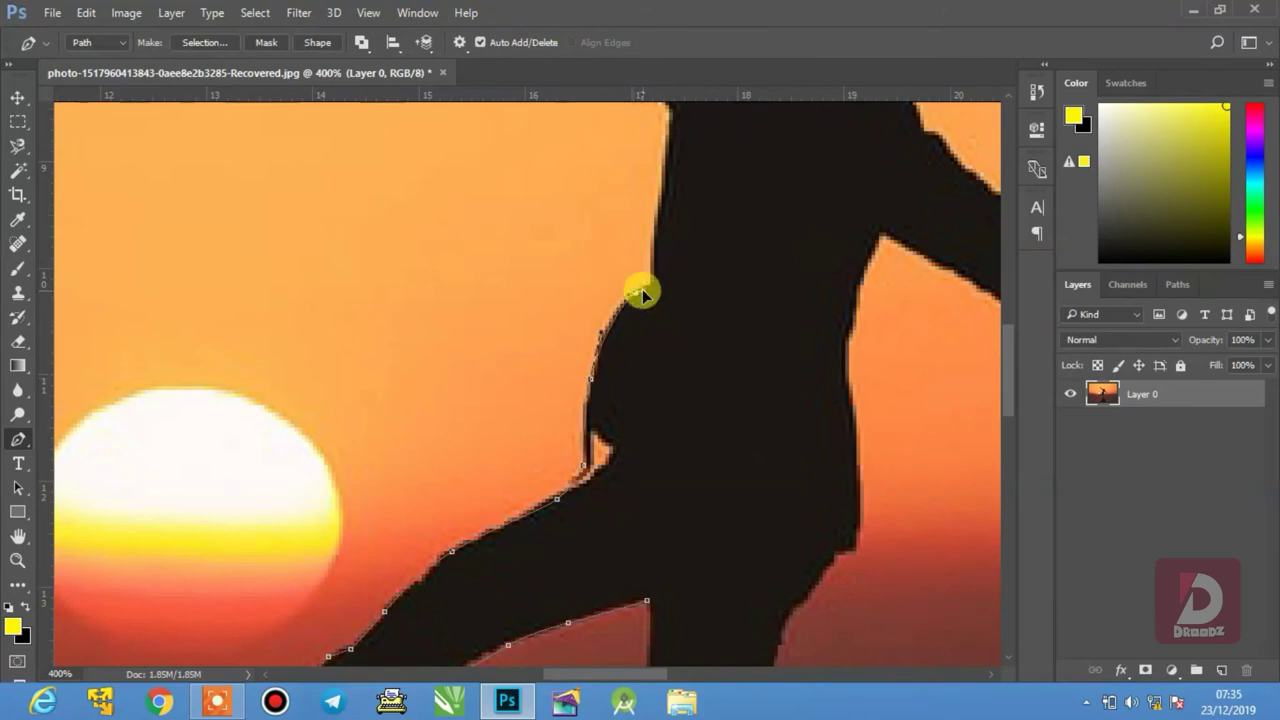
drag(643, 294, 661, 275)
drag(678, 297, 708, 537)
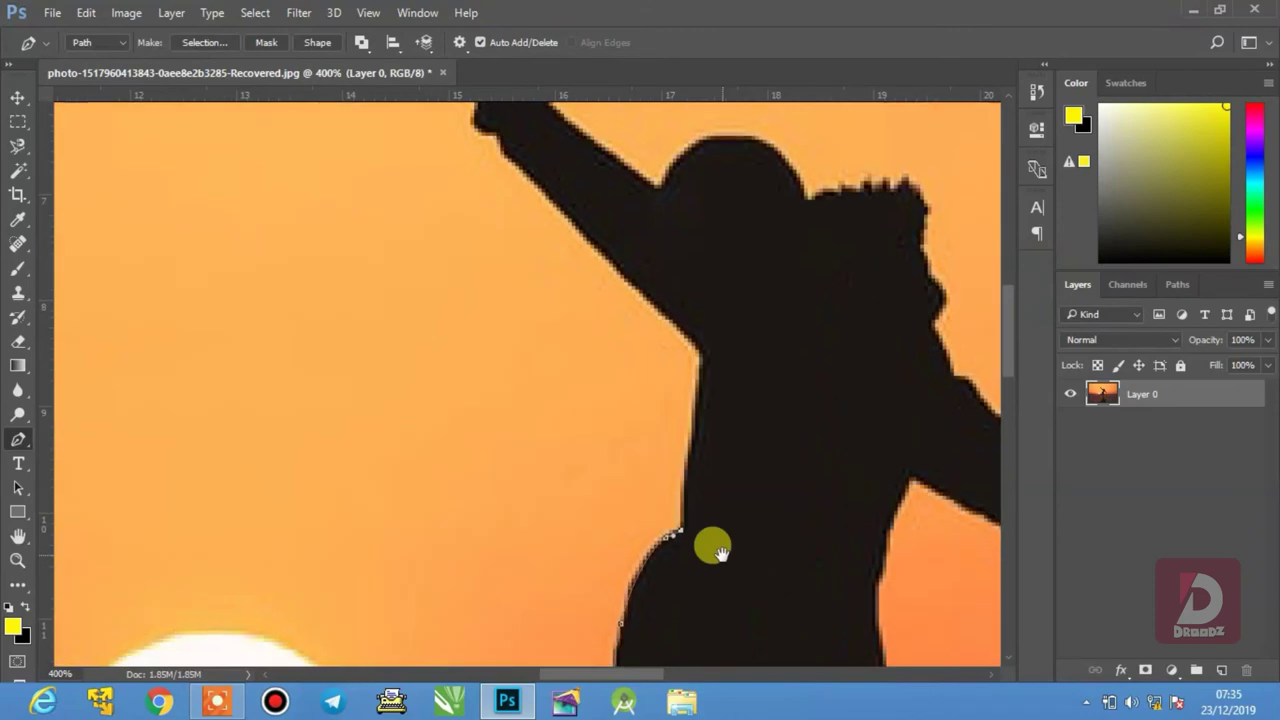
click(690, 436)
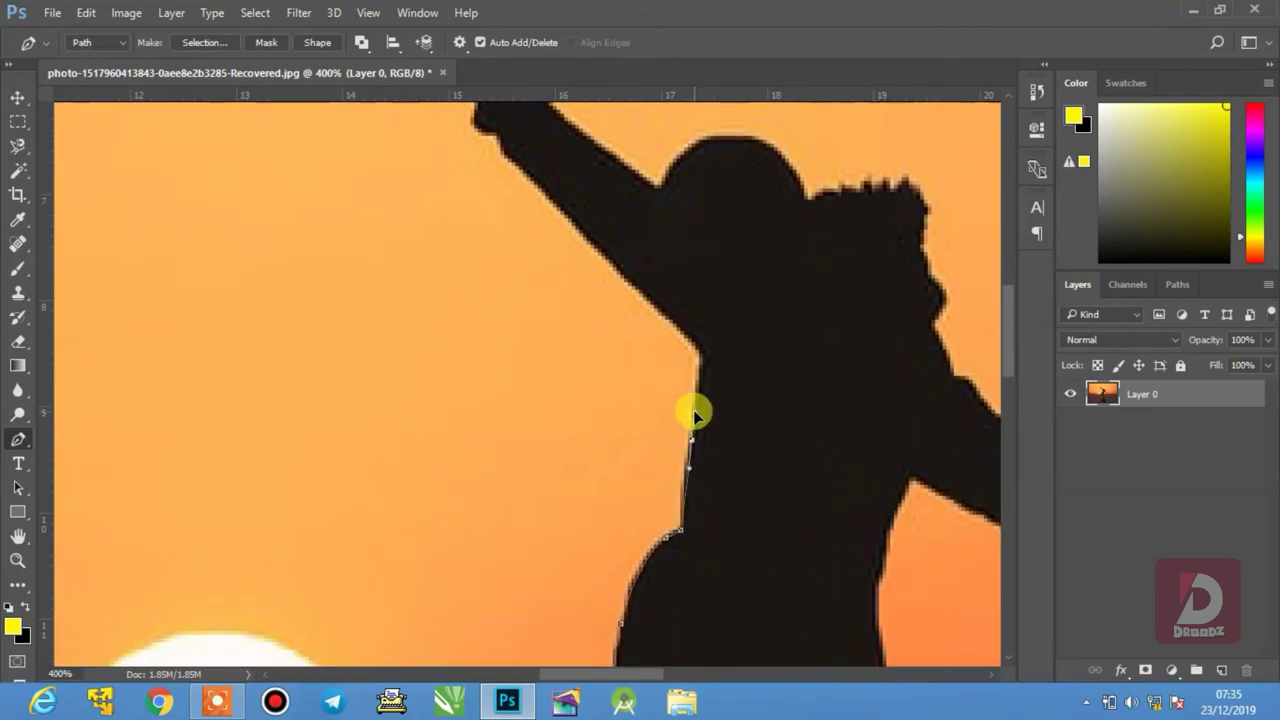
click(698, 364)
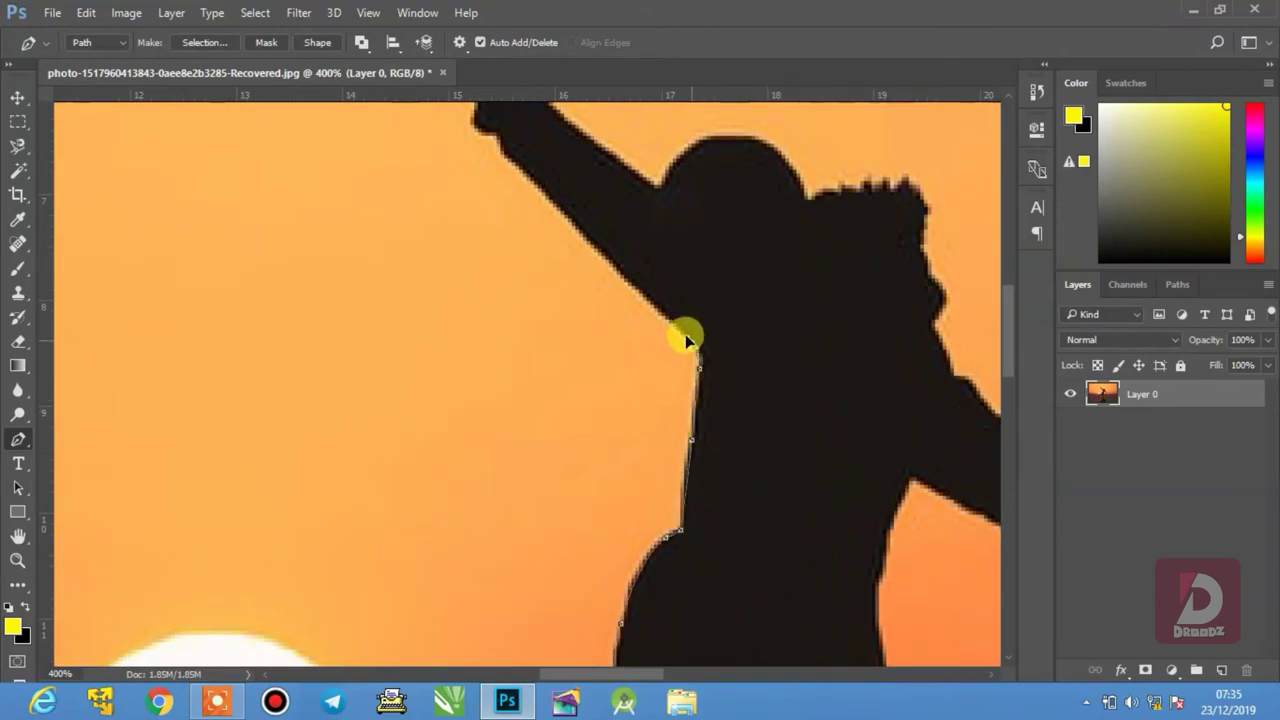
- Shape the path around the armpit corner and extend it along the underside of the raised arm
click(627, 282)
key(ctrl+z)
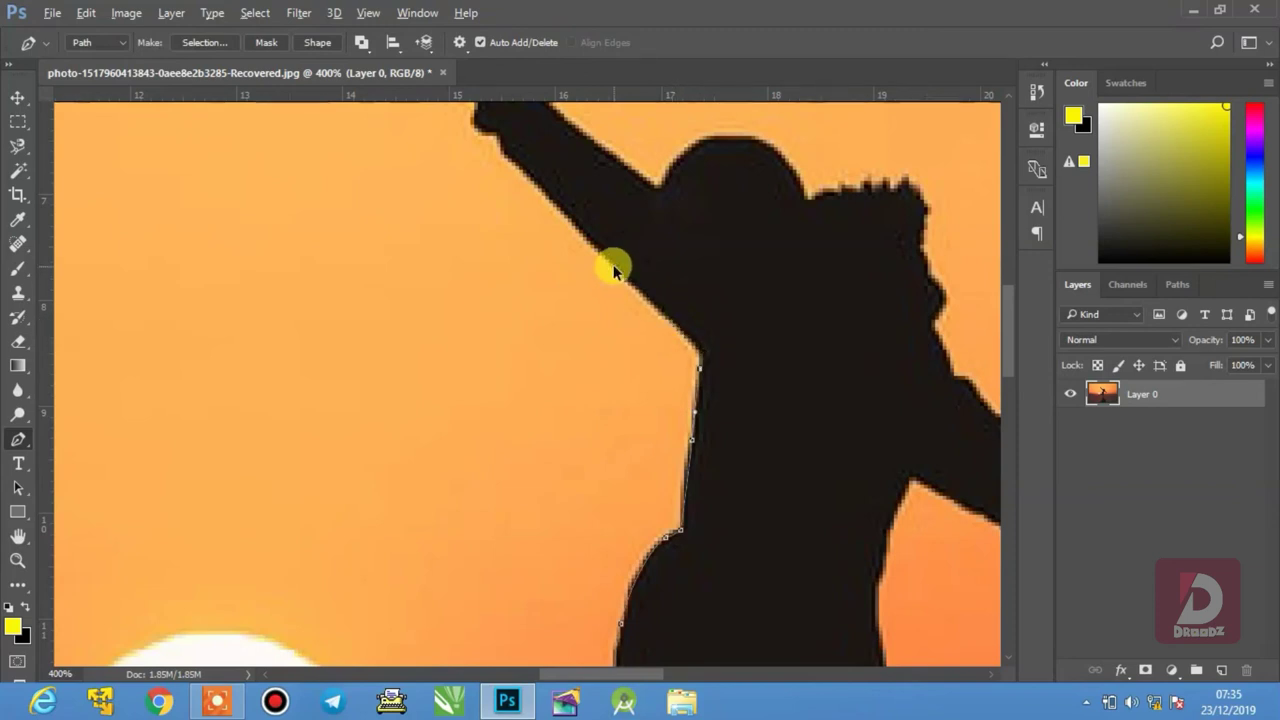
click(699, 356)
click(672, 324)
click(652, 304)
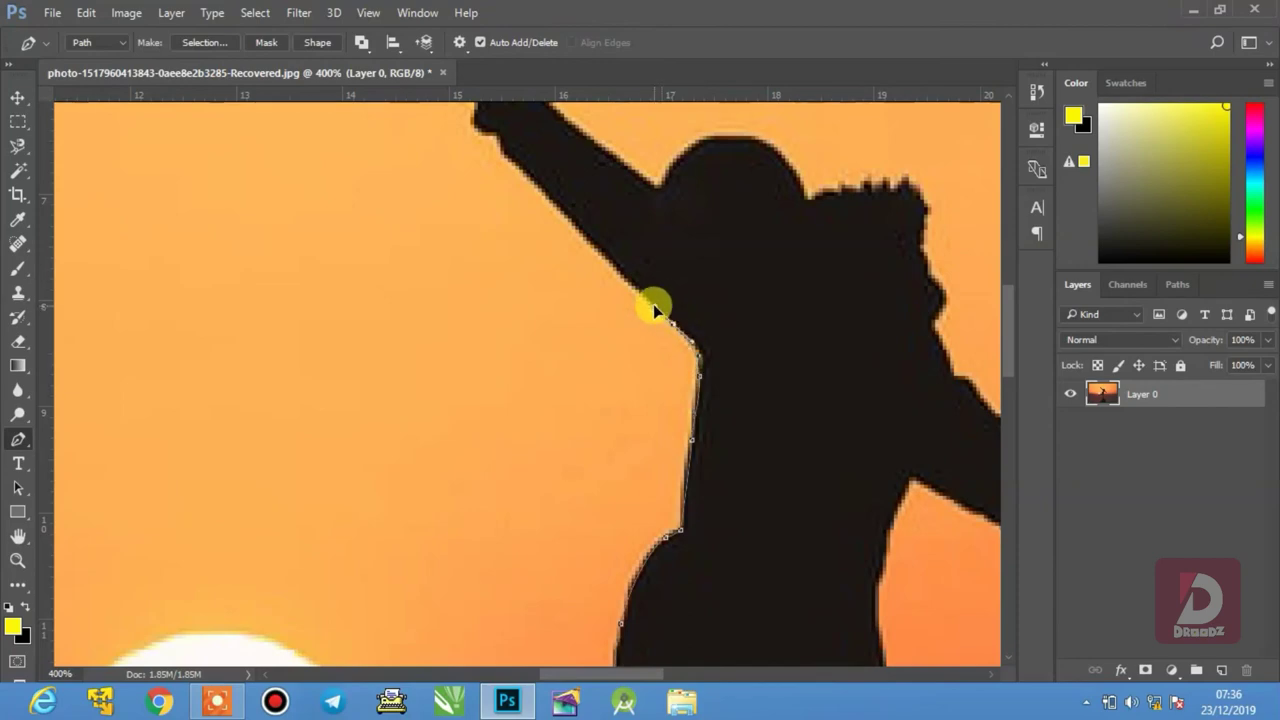
click(568, 220)
- Trace the raised arm's cuff and the hand, going around the fingertips and back down to the wrist
scroll(640, 400, up, 3)
scroll(640, 400, left, 2)
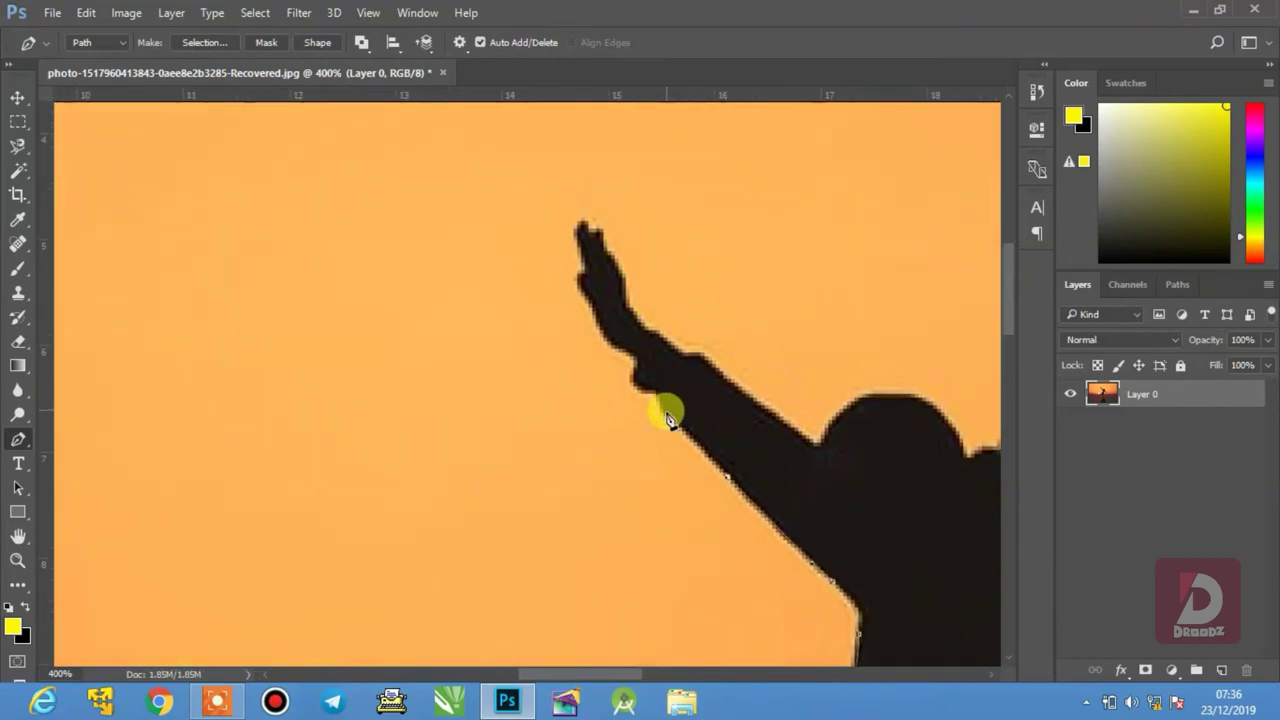
click(658, 390)
click(634, 371)
click(625, 352)
click(586, 270)
click(580, 222)
click(603, 233)
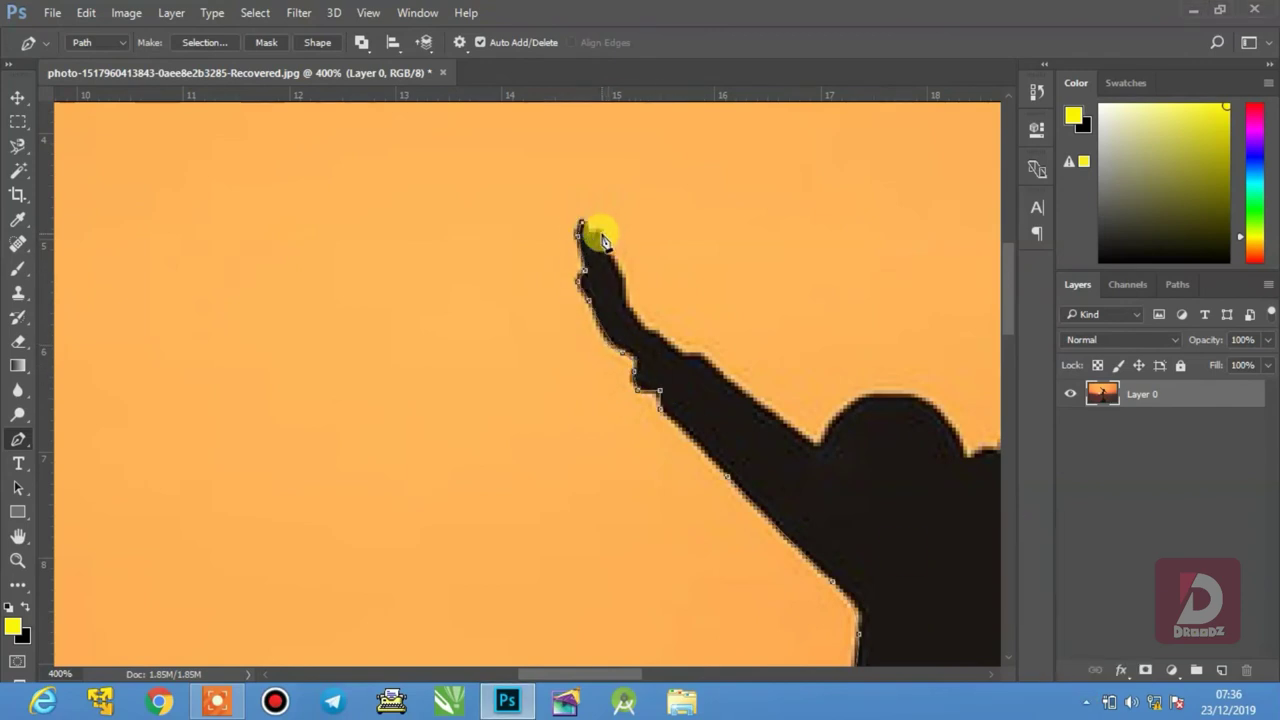
click(626, 285)
click(640, 318)
- Trace the upper edge of the raised arm from the wrist, over the rounded head, and onto the far shoulder
click(701, 352)
scroll(818, 452, down, 2)
scroll(818, 452, right, 3)
click(600, 285)
click(694, 306)
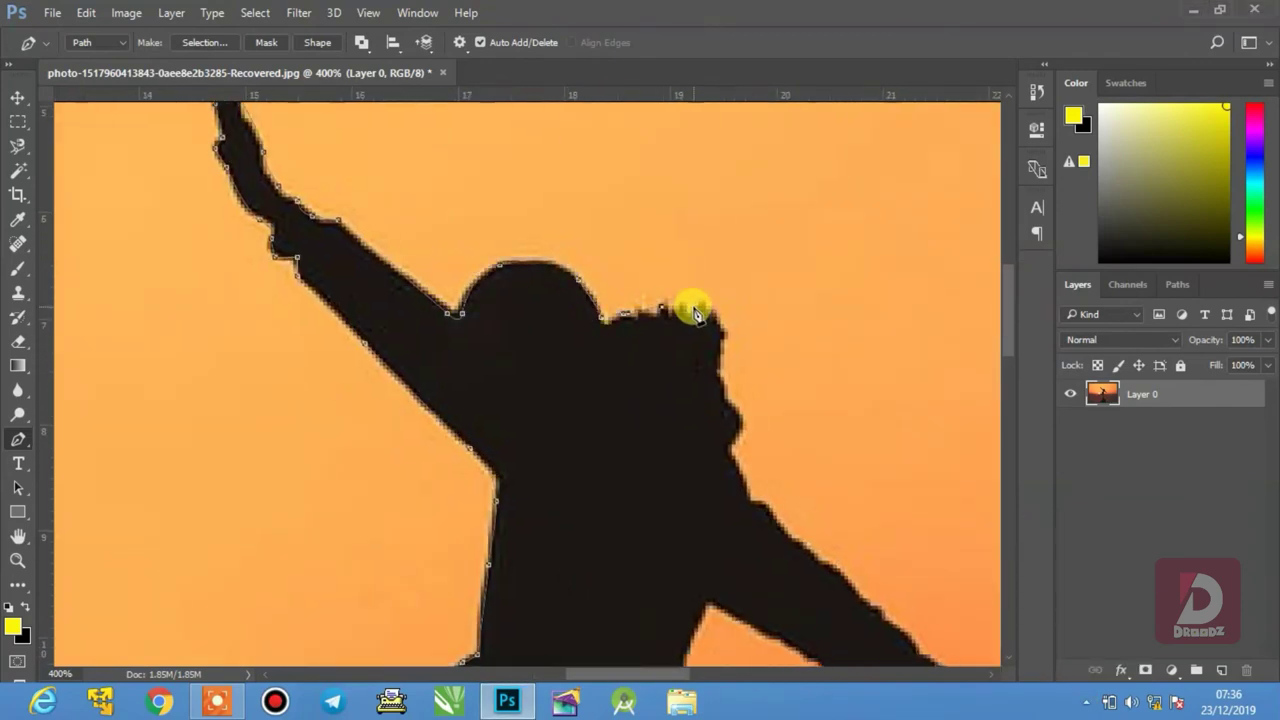
- Continue the path down the bumpy shoulder edge to where the lowered arm begins
click(712, 345)
click(720, 390)
scroll(737, 429, down, 2)
click(635, 247)
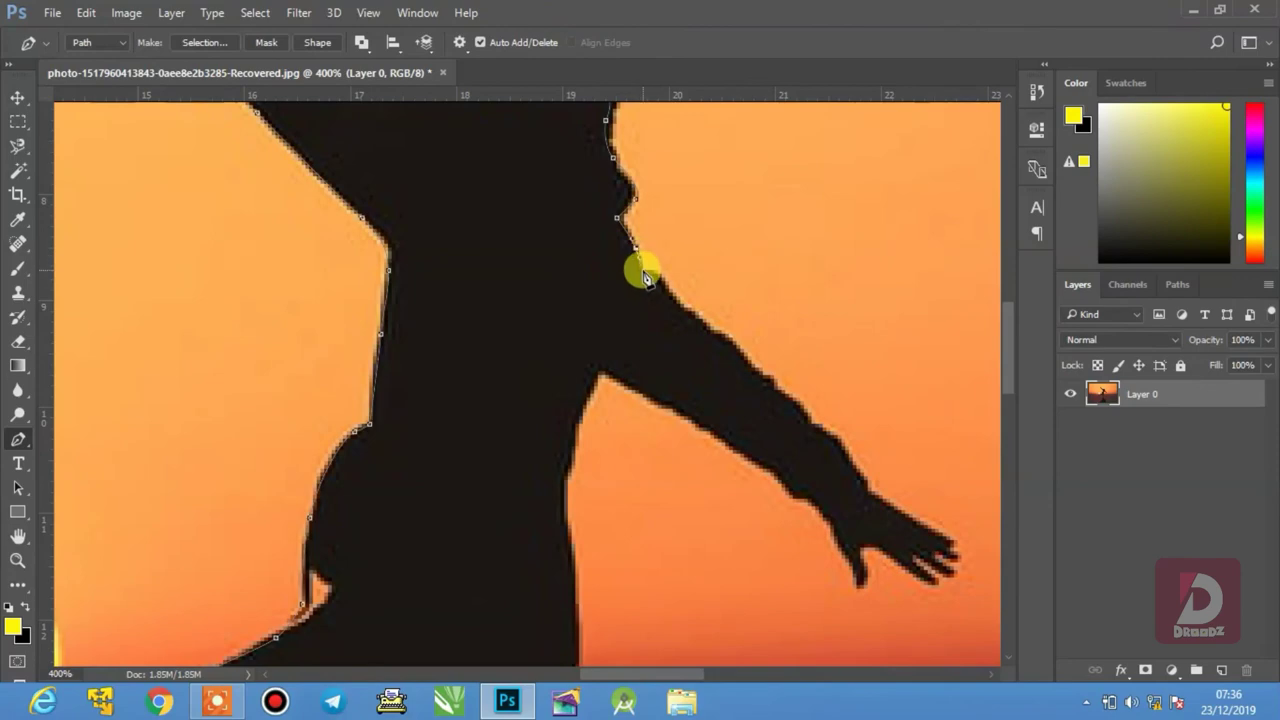
click(643, 270)
click(670, 295)
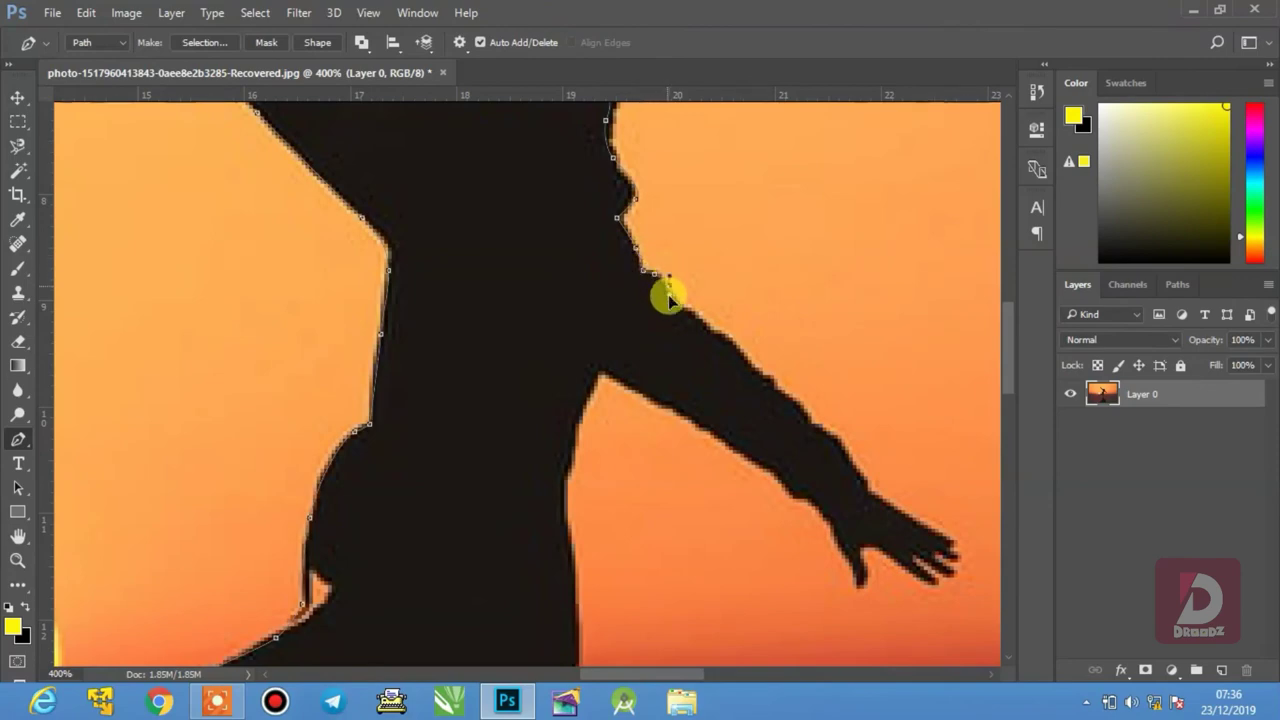
- Trace the upper edge of the lowered arm along the sleeve folds to the wrist and back of the hand
click(708, 326)
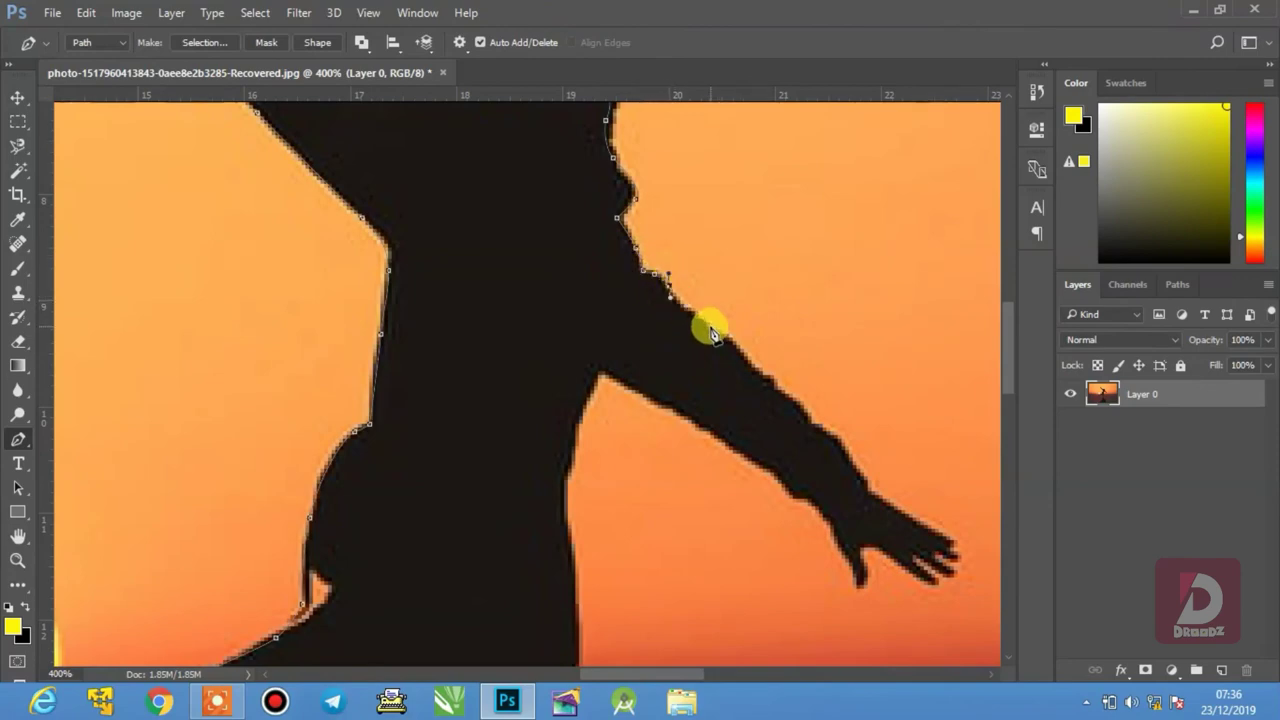
click(768, 374)
click(779, 389)
click(809, 421)
click(860, 470)
click(876, 499)
click(931, 521)
- Trace the back of the lowered hand and outline its fingertips and the gaps between the fingers
scroll(924, 512, up, 2)
drag(745, 467, 663, 400)
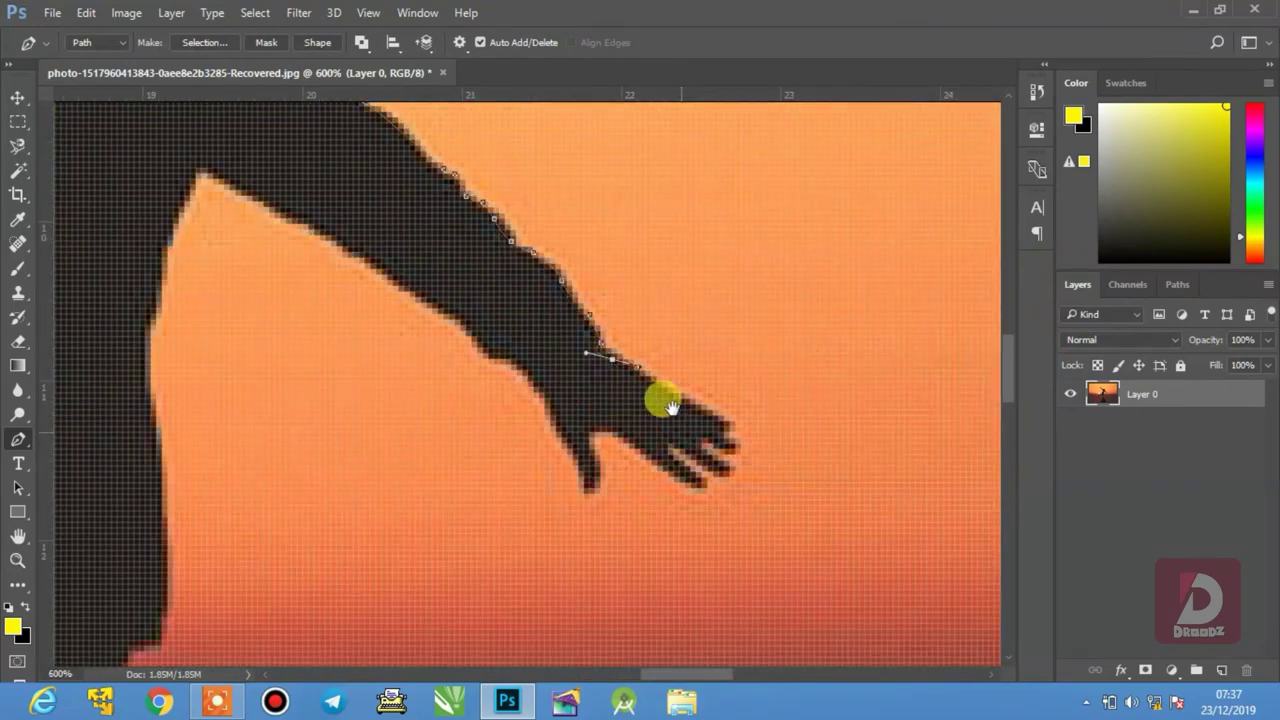
click(710, 412)
click(729, 417)
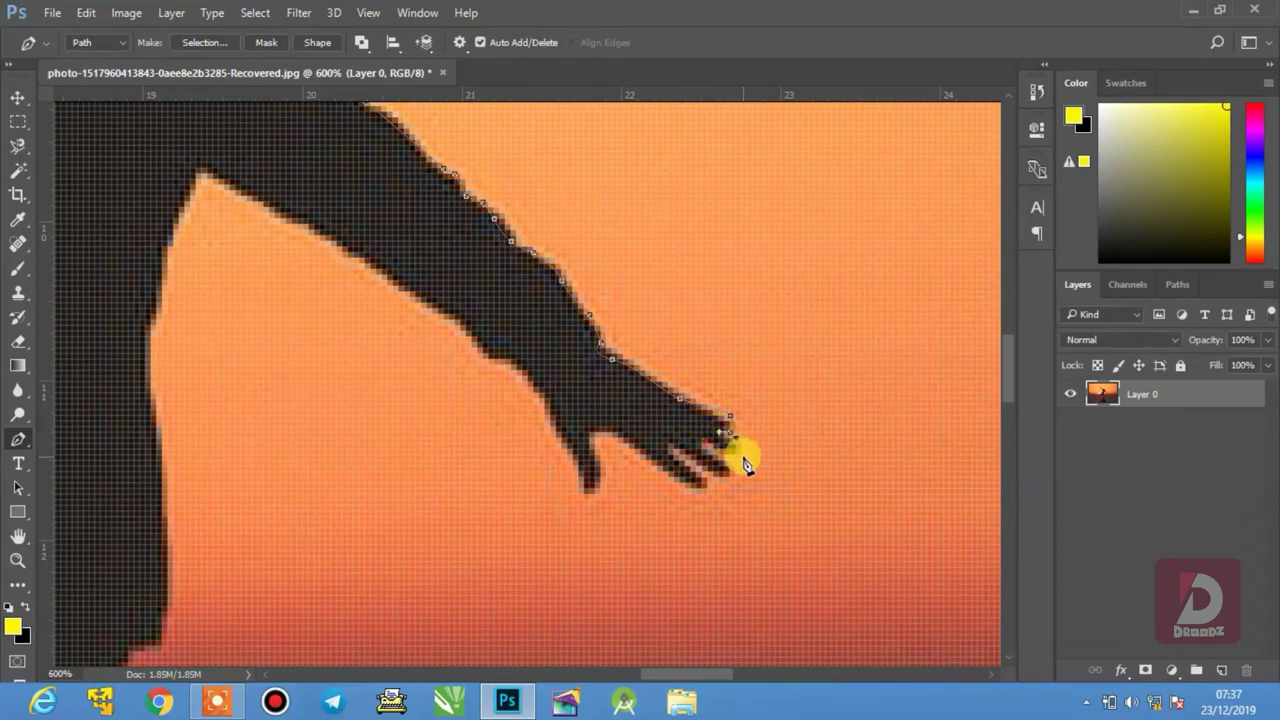
click(736, 451)
click(730, 476)
drag(674, 462, 706, 484)
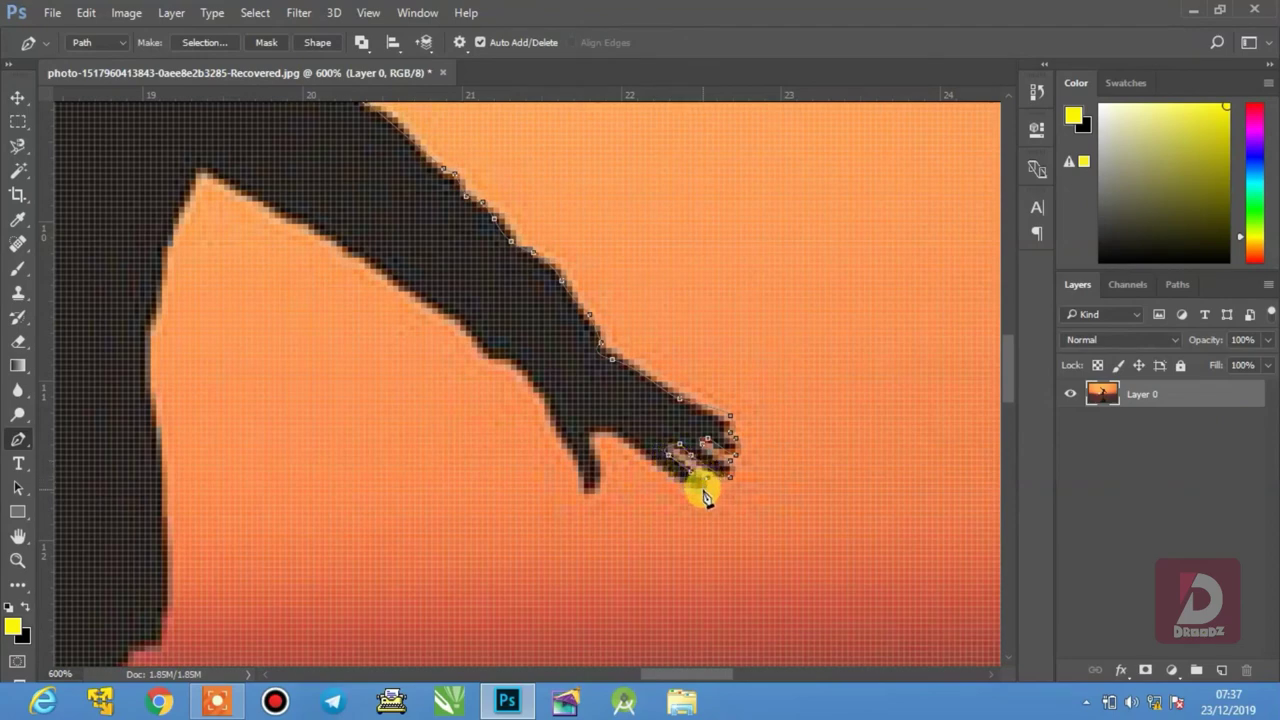
- Extend the path along the palm side of the lowered hand and around the tip of the thumb
click(652, 460)
click(622, 438)
drag(586, 432, 595, 458)
click(600, 490)
click(585, 493)
- Continue the path along the underside of the lowered arm, from the thumb up to the armpit
click(573, 455)
click(551, 421)
click(539, 387)
click(512, 362)
click(494, 358)
drag(460, 322, 690, 477)
click(686, 470)
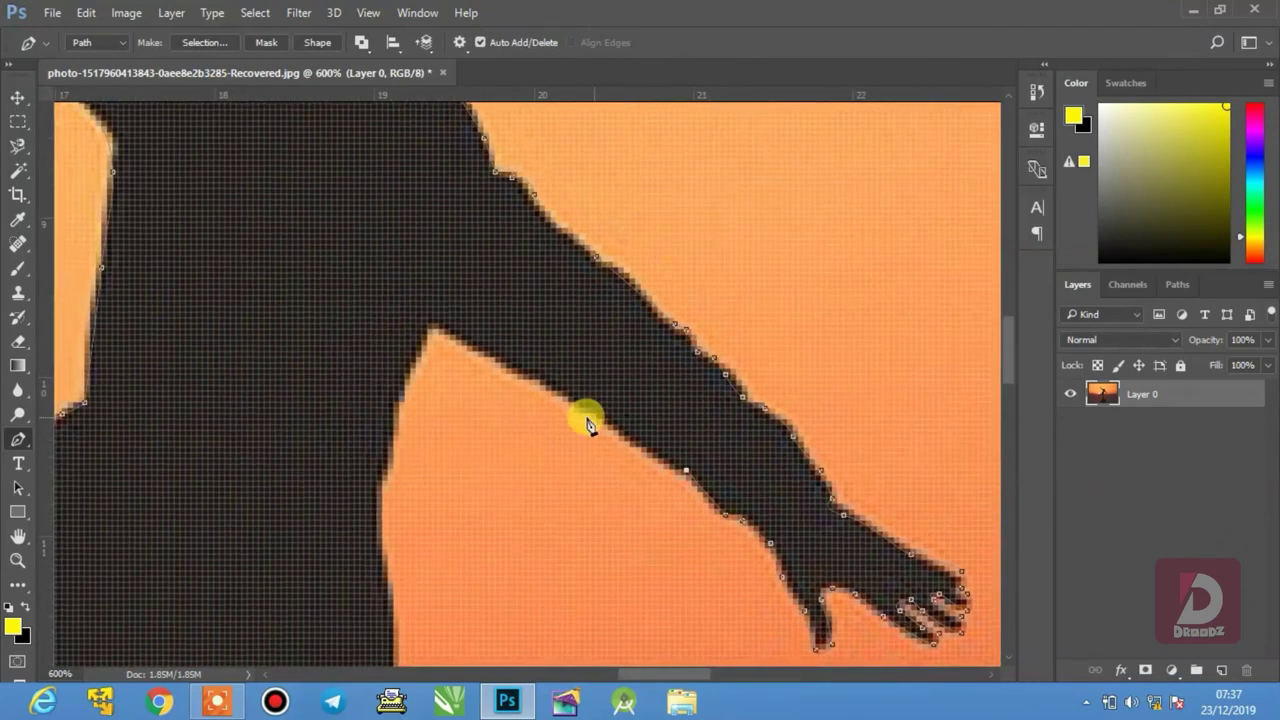
click(573, 403)
click(500, 358)
click(445, 330)
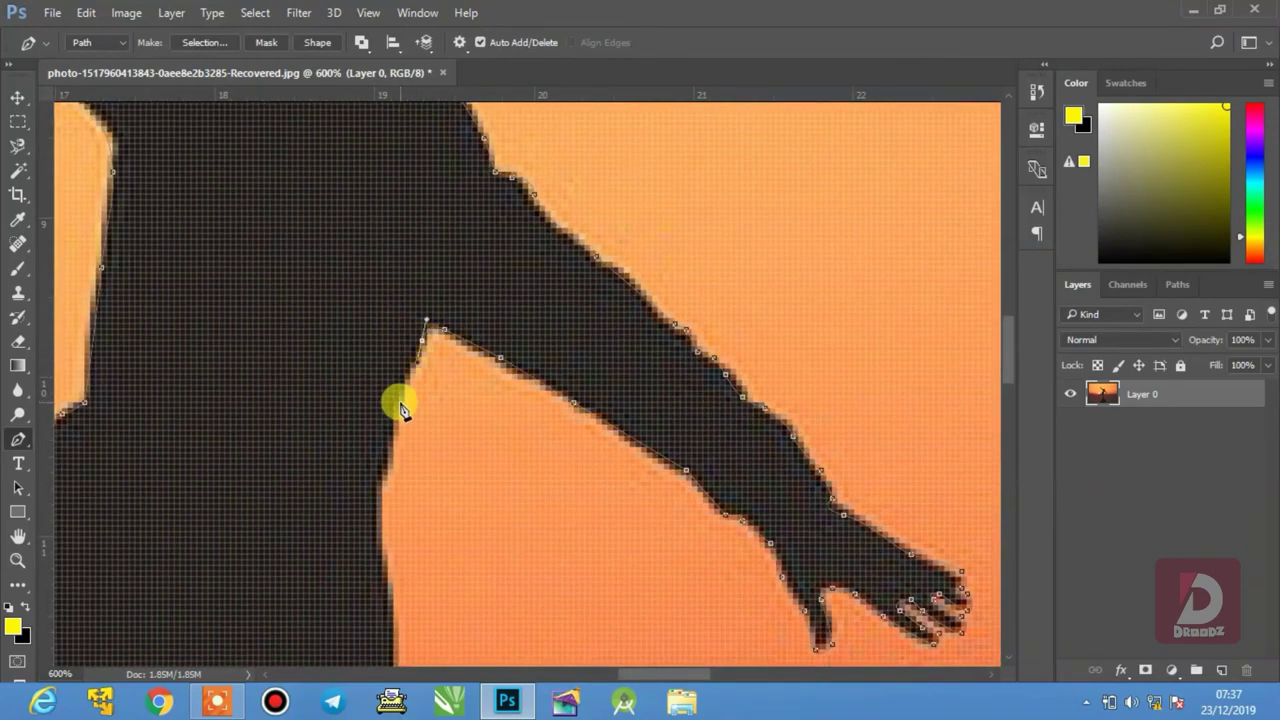
- Trace the side of the torso from the armpit down to the jacket hem
drag(380, 500, 470, 180)
click(471, 165)
click(471, 255)
click(483, 390)
click(484, 420)
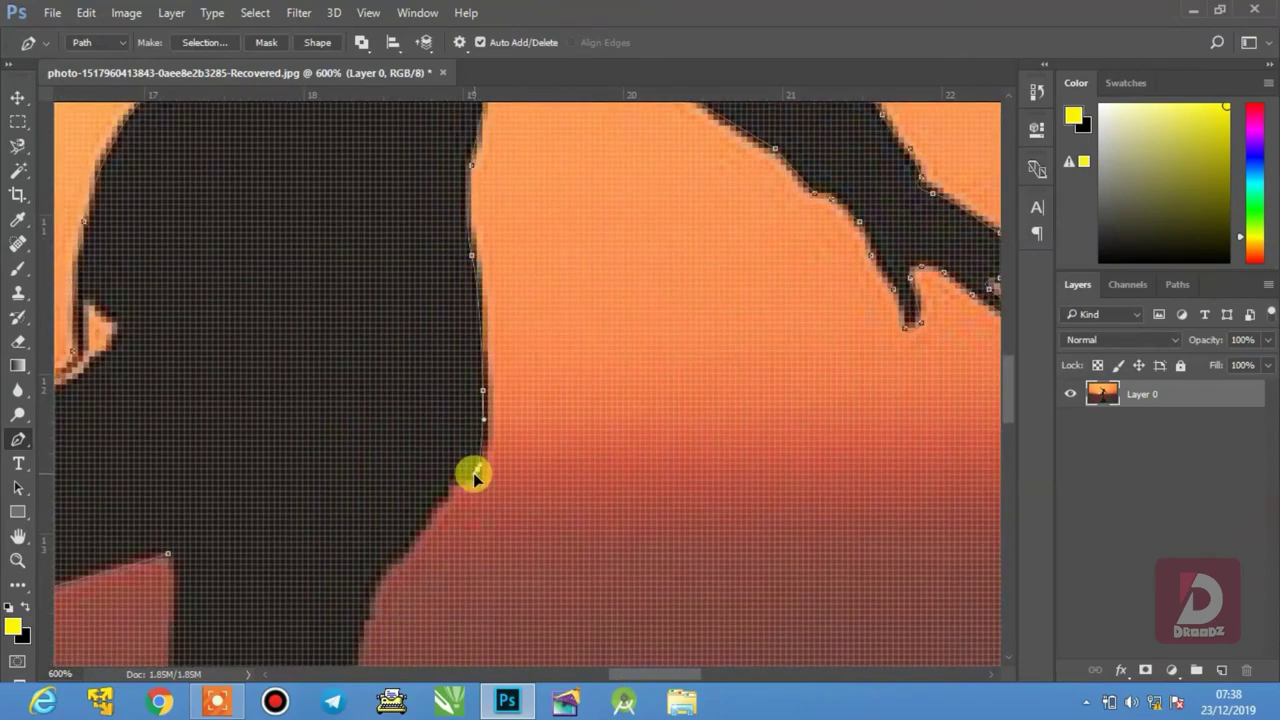
- Trace around the jacket hem and down the back edge of the standing leg's thigh to just past the knee
drag(474, 478, 491, 163)
click(449, 257)
drag(431, 289, 526, 274)
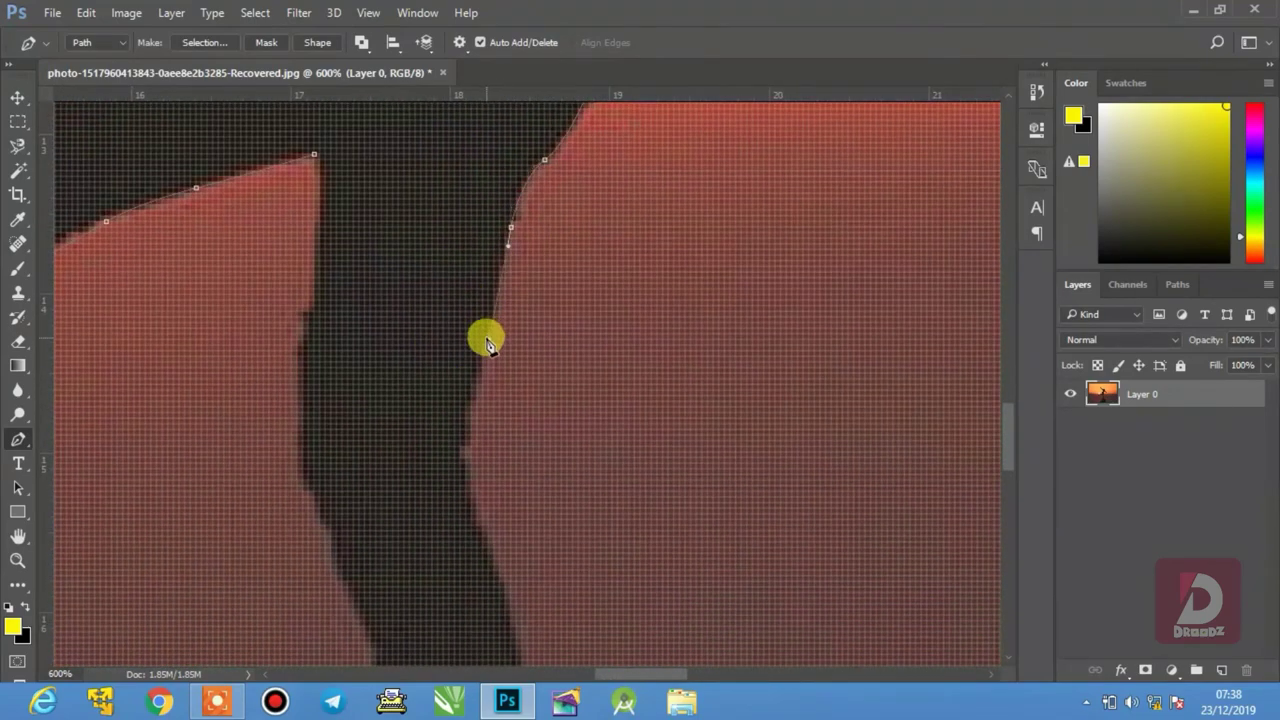
click(487, 342)
click(465, 447)
click(472, 512)
- Continue the path down the back of the standing leg's calf to the ankle
drag(526, 543, 457, 297)
click(464, 300)
click(486, 441)
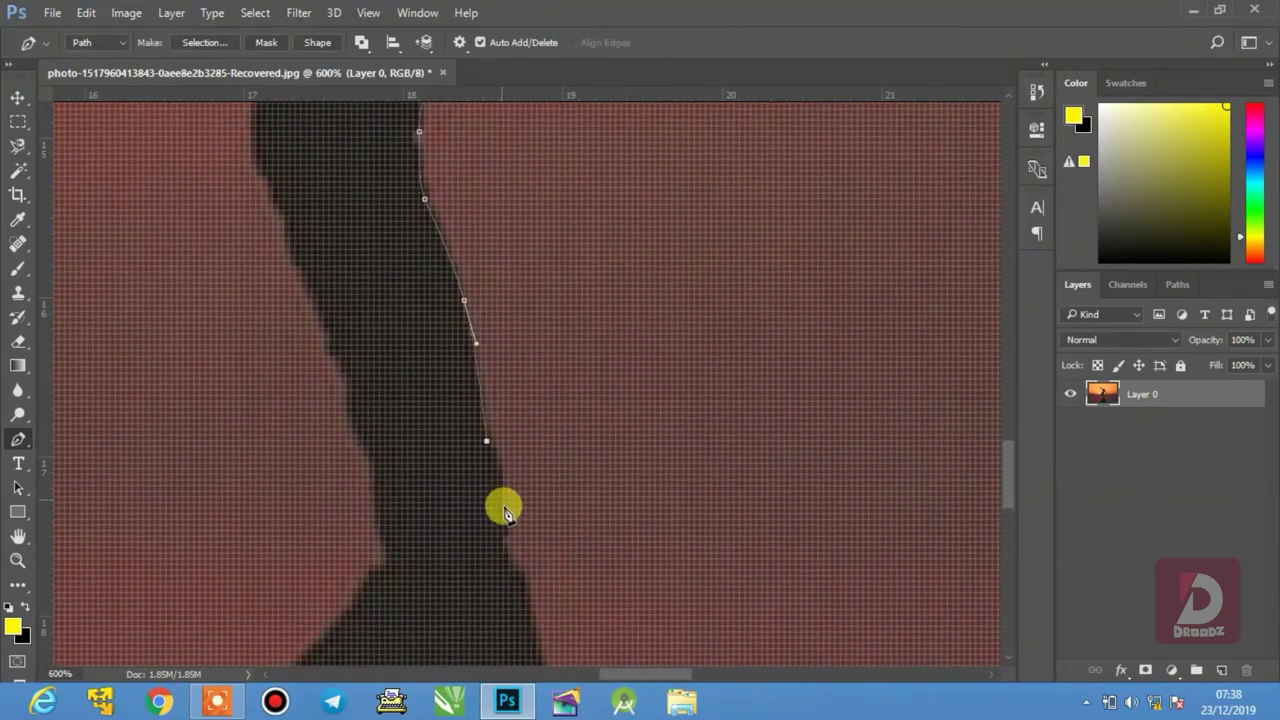
click(505, 513)
click(508, 553)
drag(508, 553, 462, 293)
- Trace around the heel of the standing foot and along the sole where it meets the rock
click(479, 333)
click(496, 395)
click(490, 429)
click(471, 435)
click(395, 445)
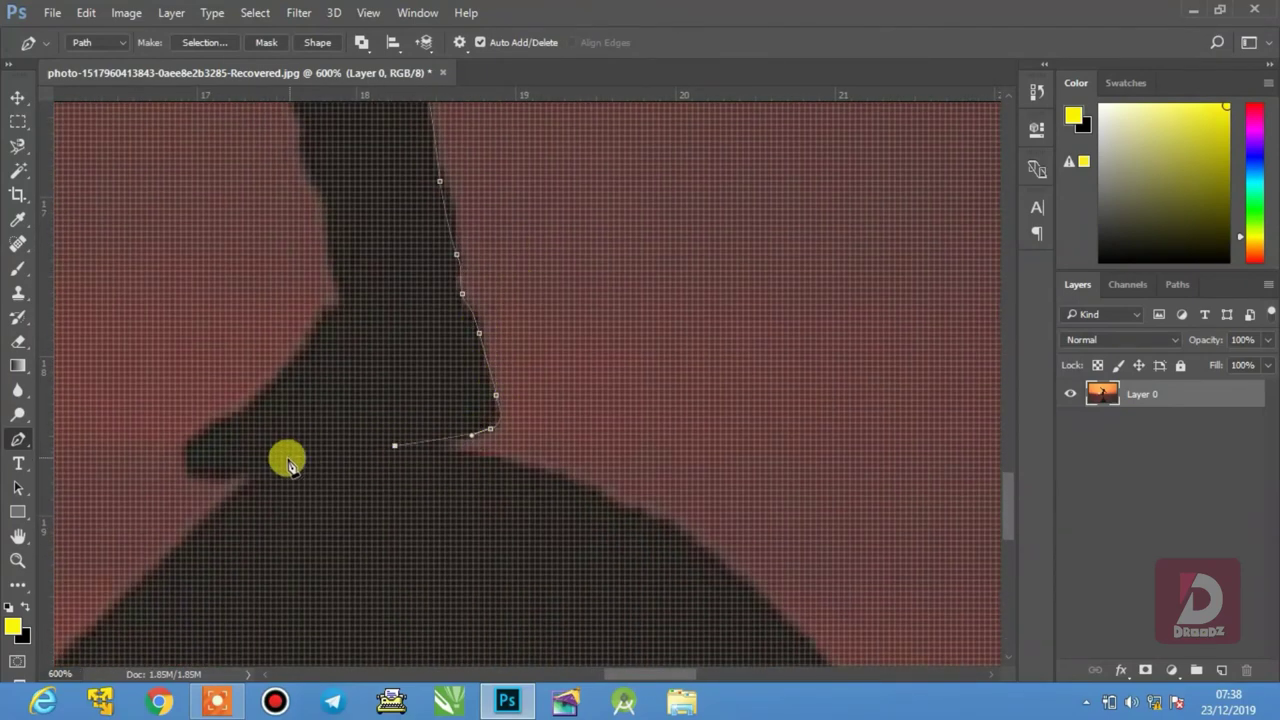
click(282, 457)
click(243, 468)
- Trace around the toe of the standing foot and up the top of the shoe to the front of the ankle
click(203, 473)
click(203, 439)
click(288, 372)
click(307, 348)
click(320, 323)
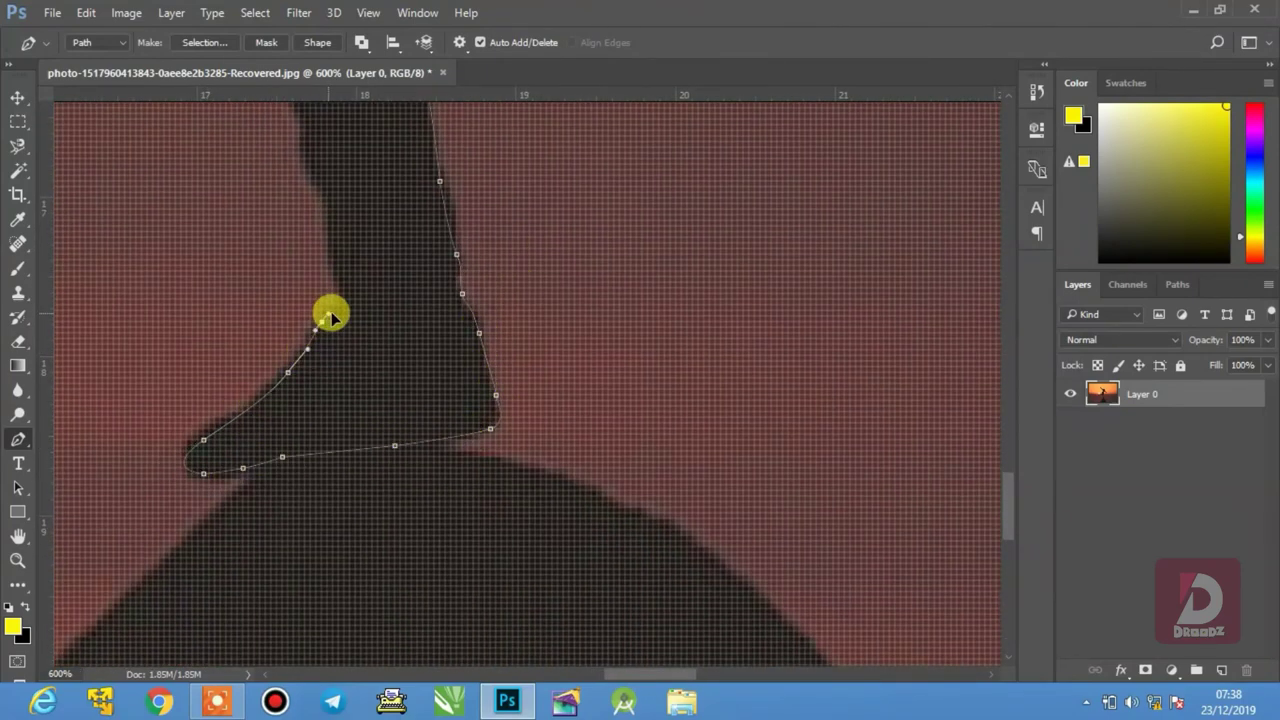
- Trace the front edge of the standing leg from the ankle up along the shin
drag(330, 318, 434, 440)
click(414, 495)
click(408, 423)
click(387, 370)
click(375, 325)
drag(366, 280, 433, 378)
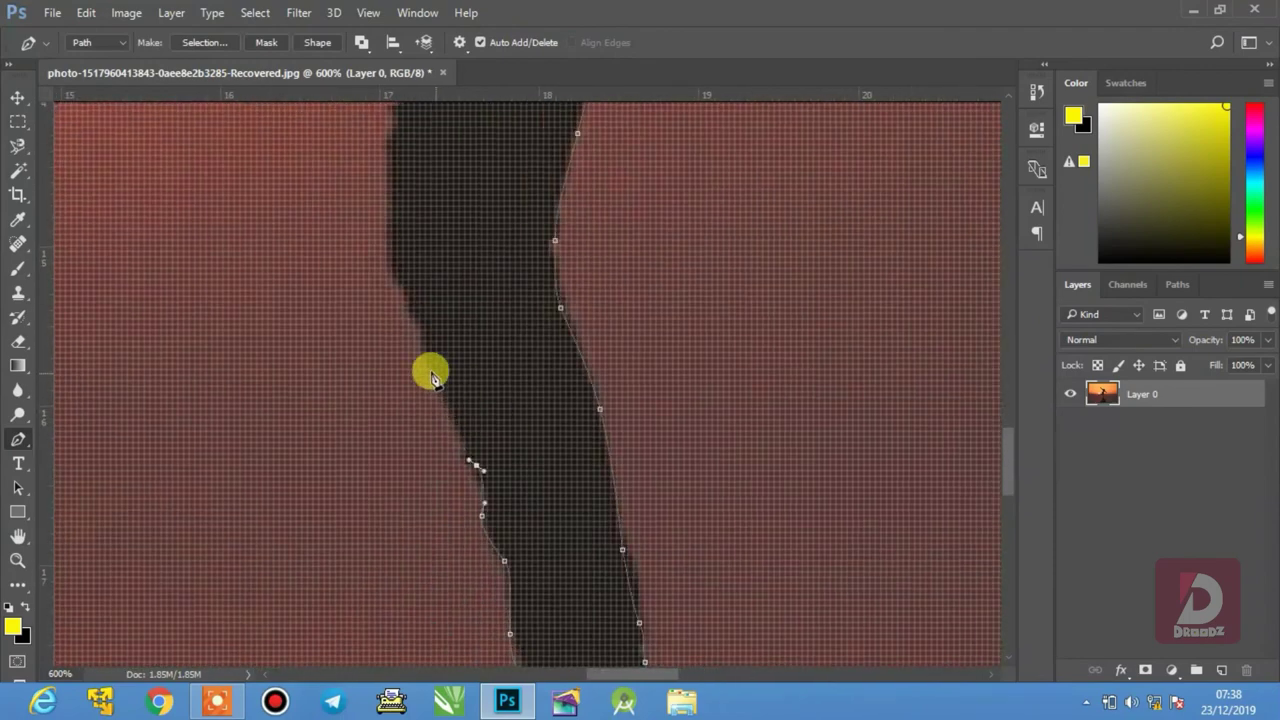
- Trace the front edge of the standing leg past the knee to the crotch and close the path at its starting point
click(431, 366)
click(419, 320)
click(402, 292)
drag(391, 253, 390, 205)
drag(395, 117, 467, 398)
click(481, 312)
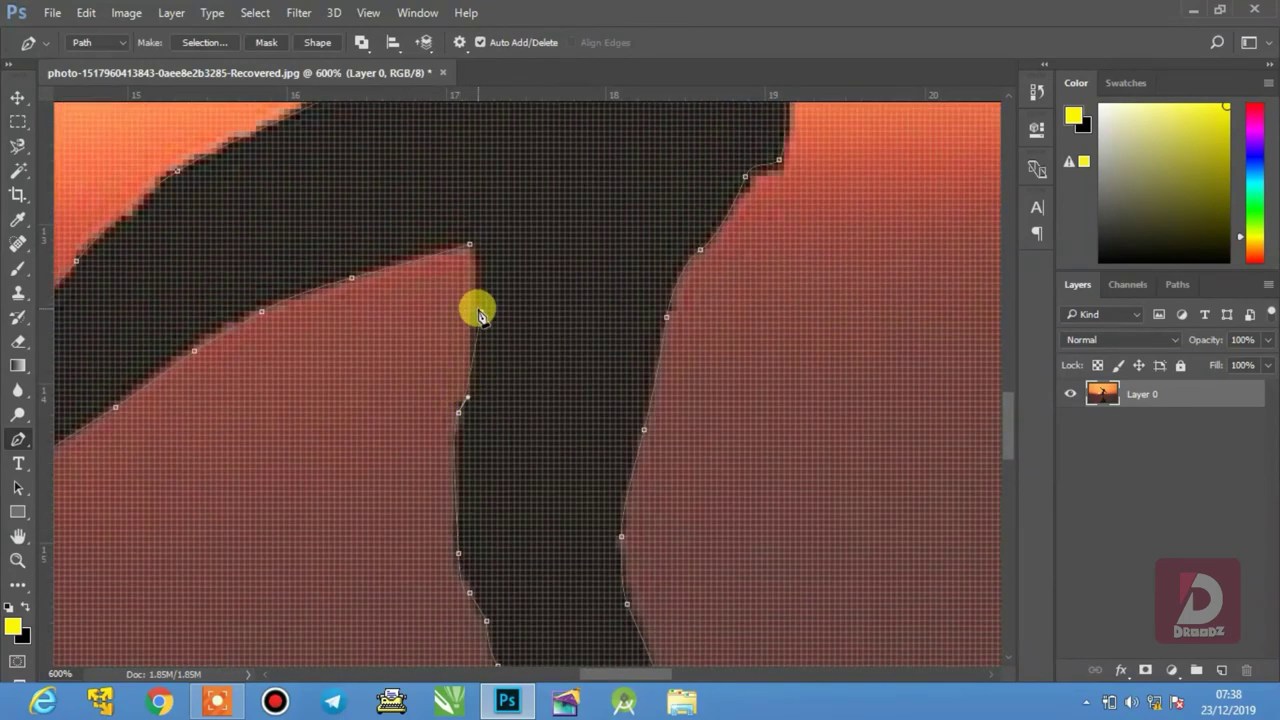
click(470, 243)
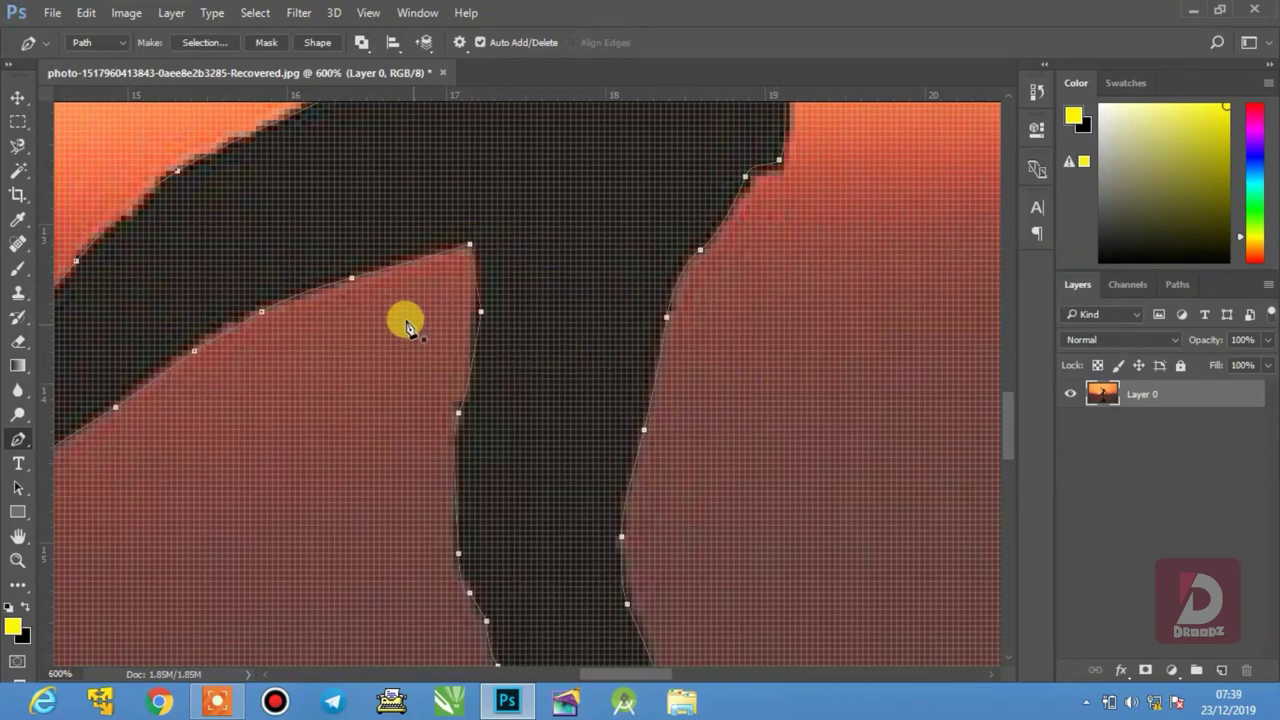
- Convert the closed silhouette path into a new anti-aliased selection with a feather radius of 1 pixel
key(ctrl+0)
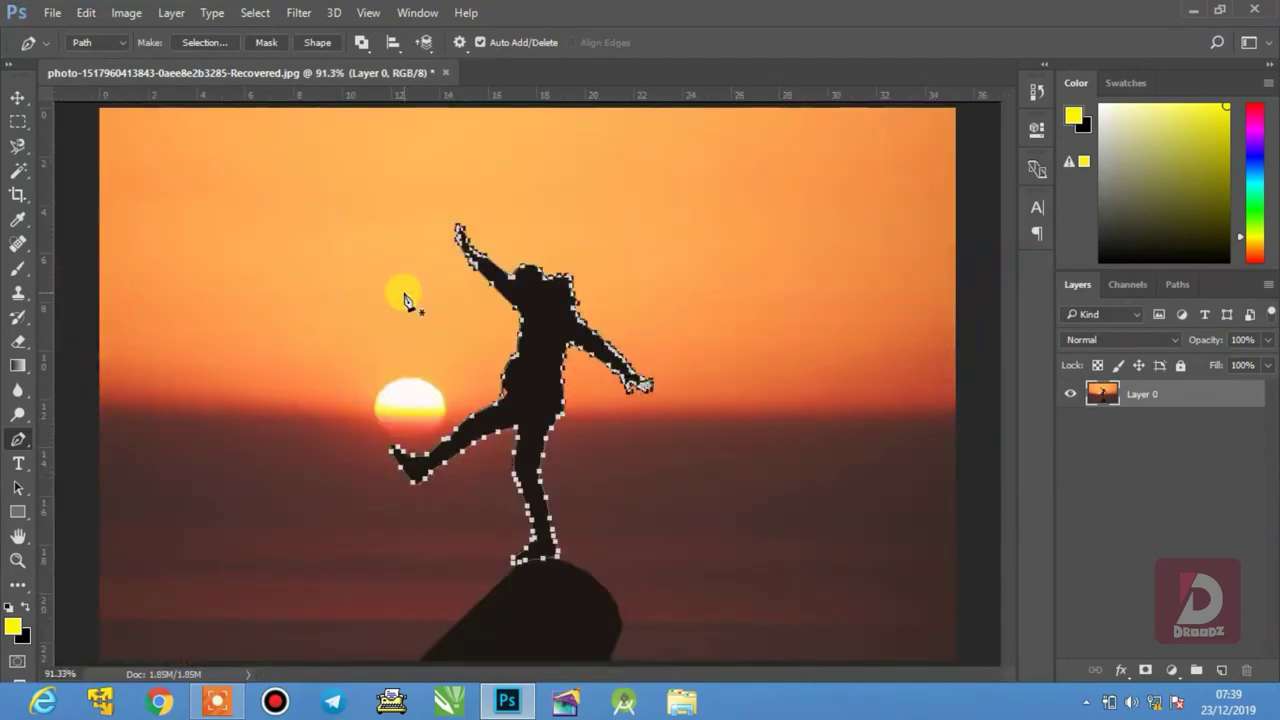
click(545, 402)
click(565, 423)
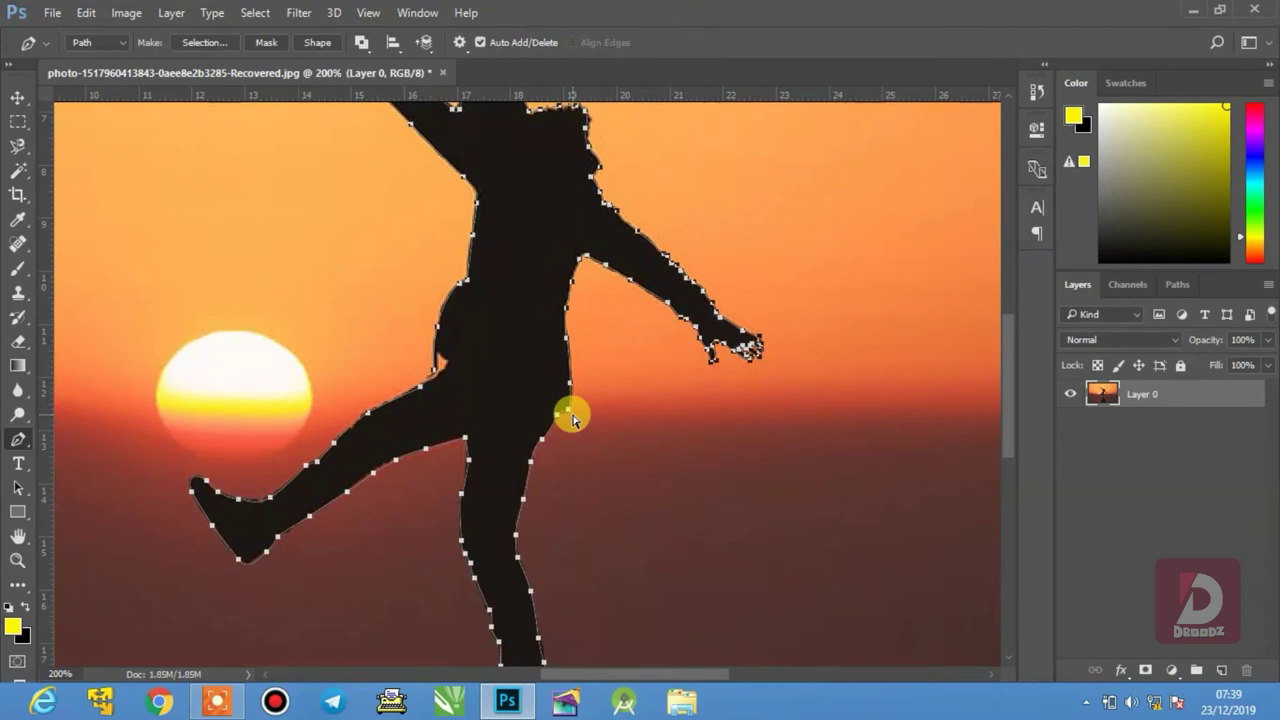
key(ctrl+minus)
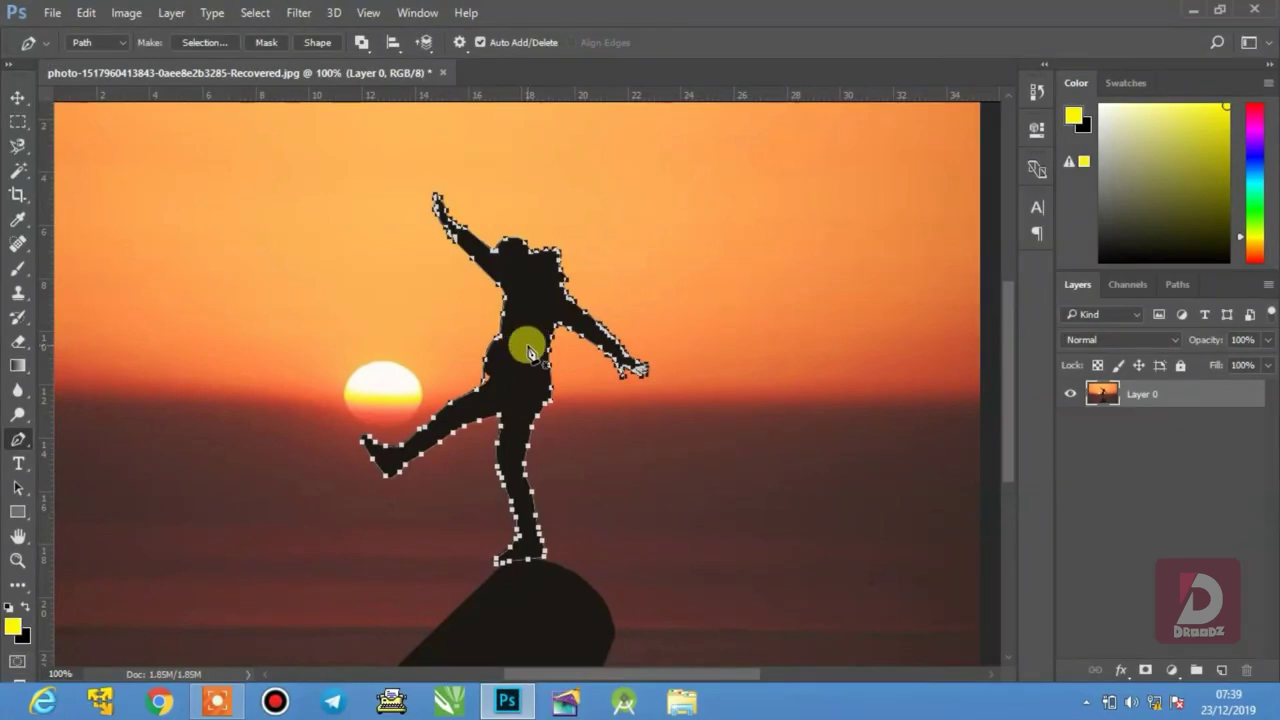
right_click(530, 352)
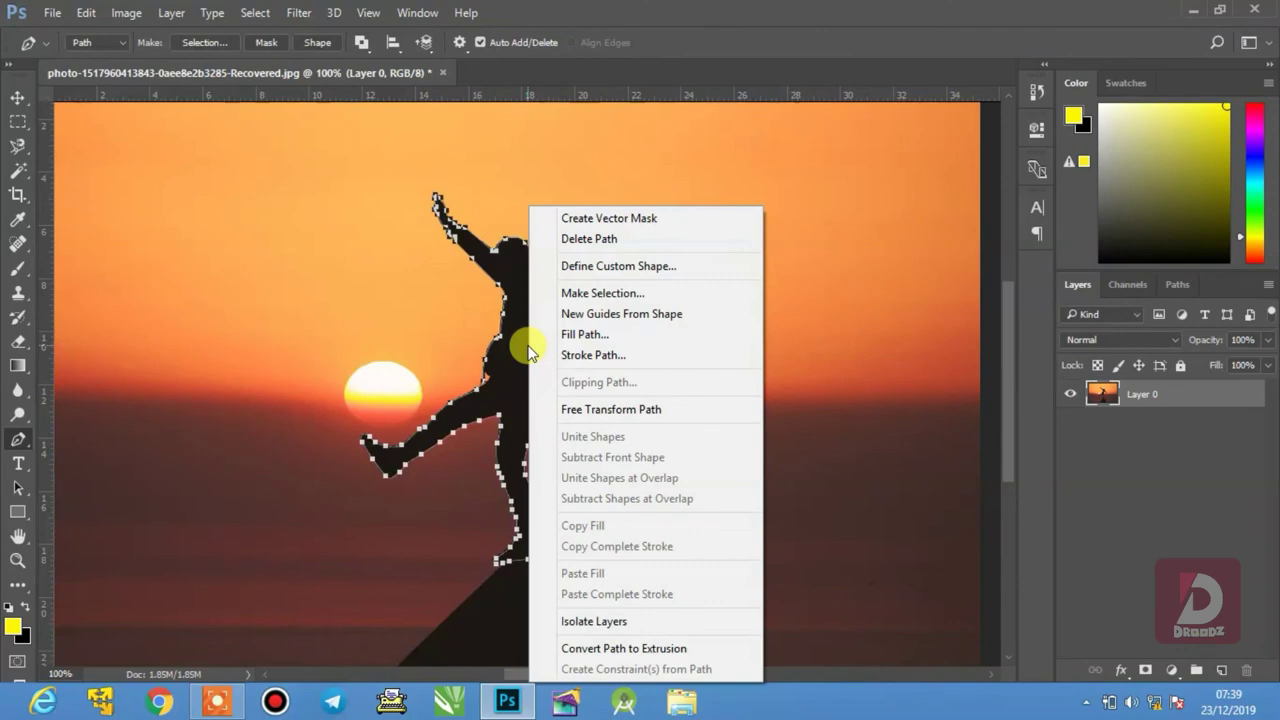
click(632, 293)
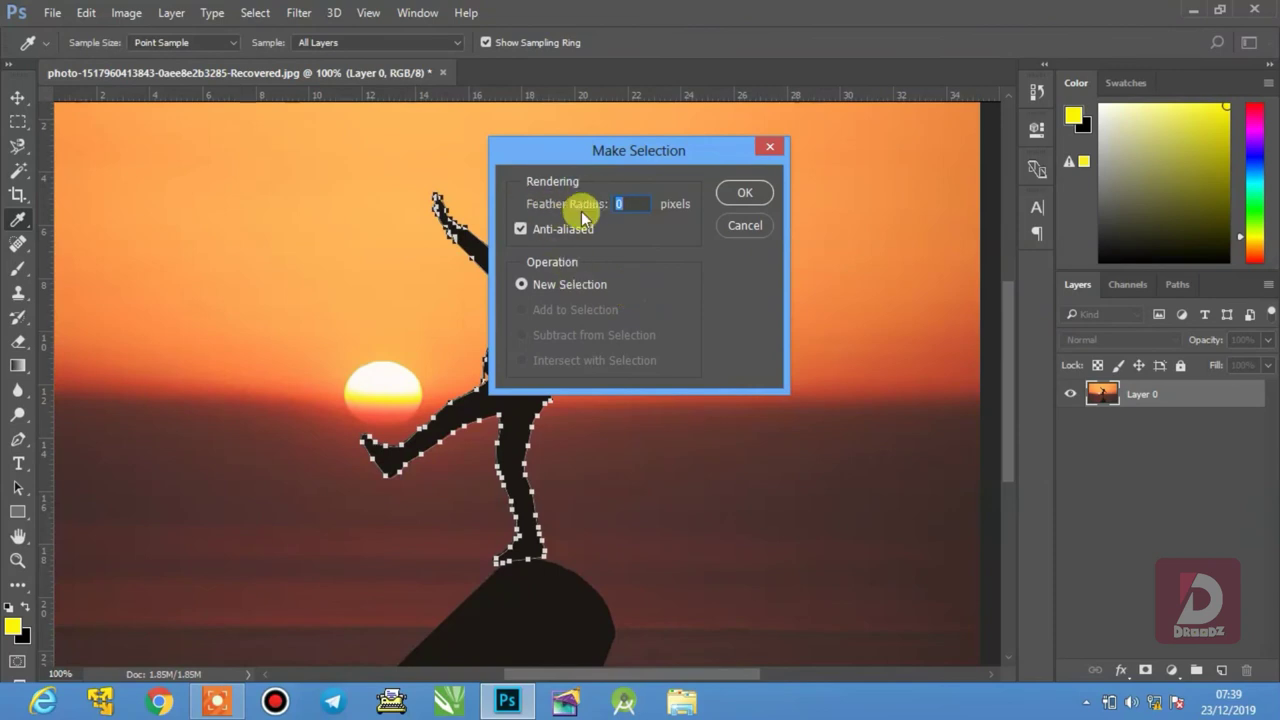
text(1)
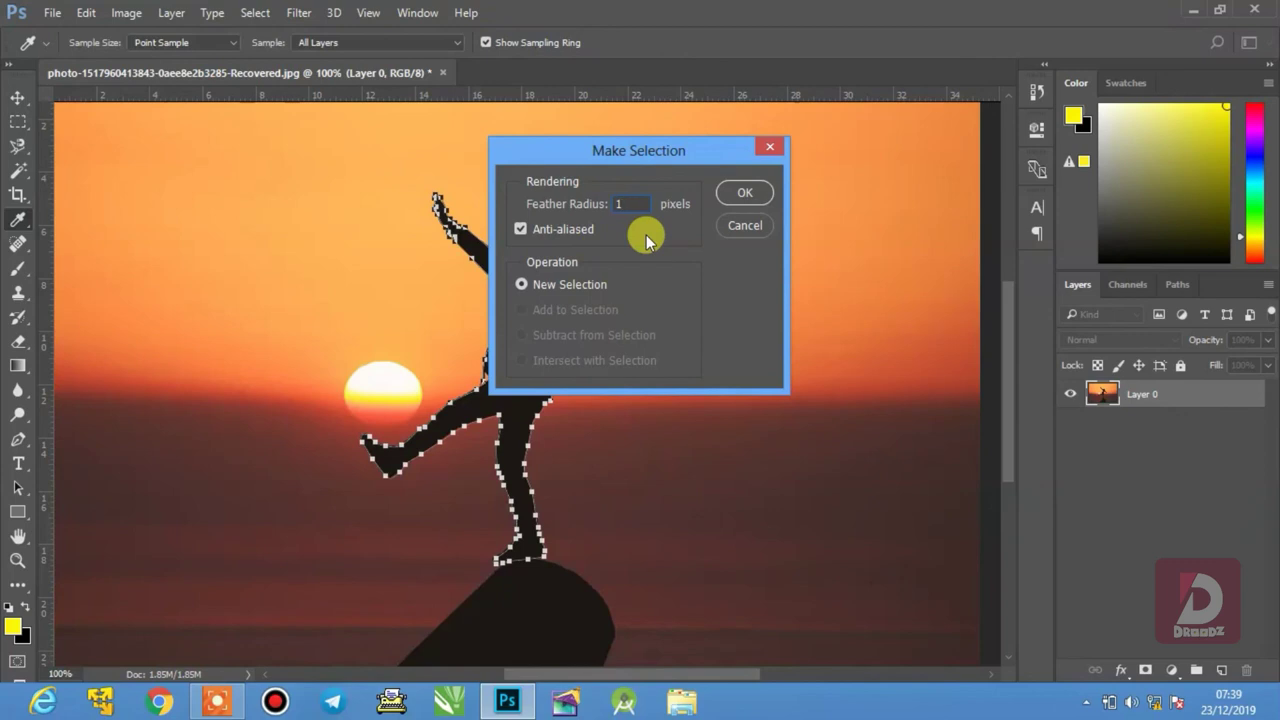
click(745, 192)
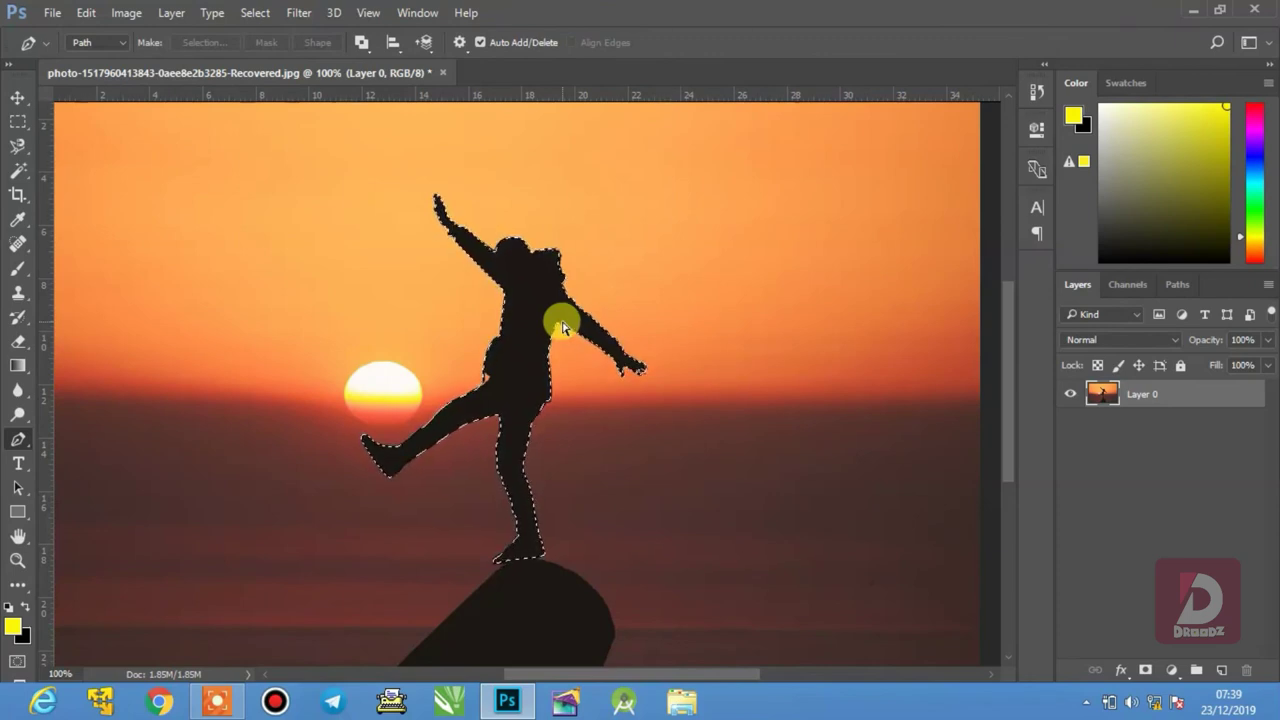
- Put the selected silhouette on a new layer, clear the selection and hide the original photo layer
key(ctrl+shift+n)
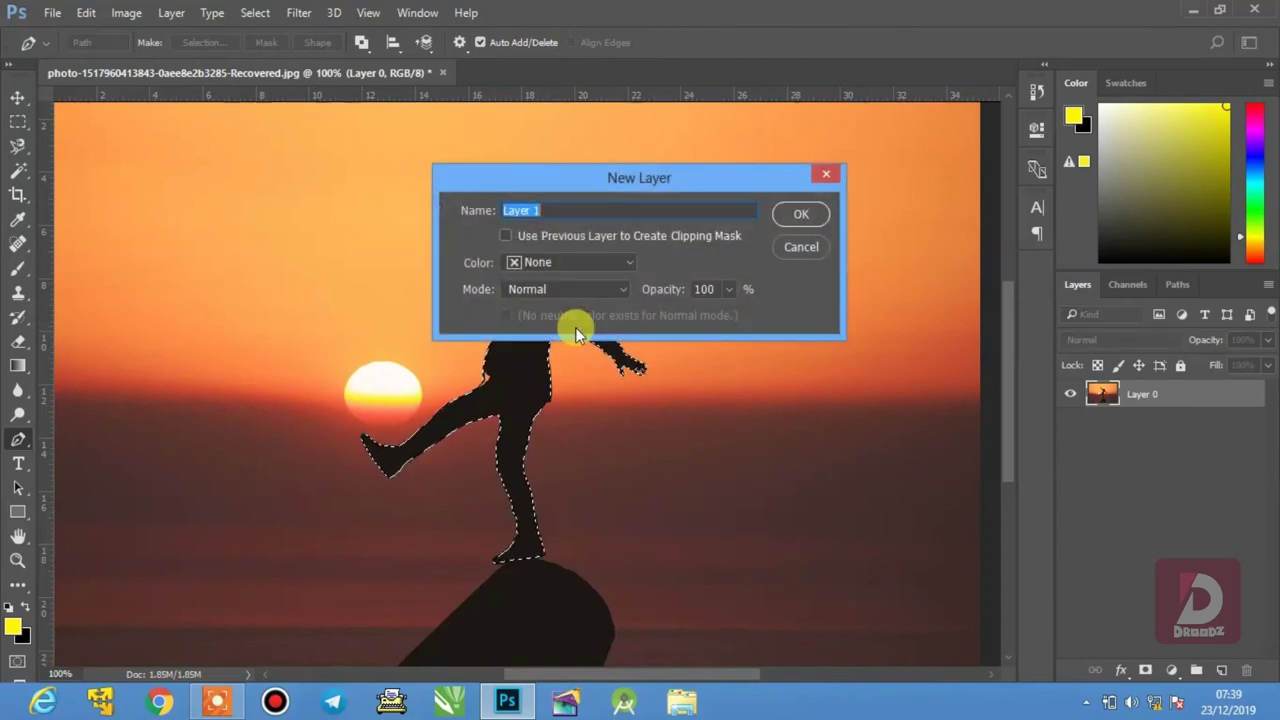
key(Return)
key(ctrl+BackSpace)
key(ctrl+d)
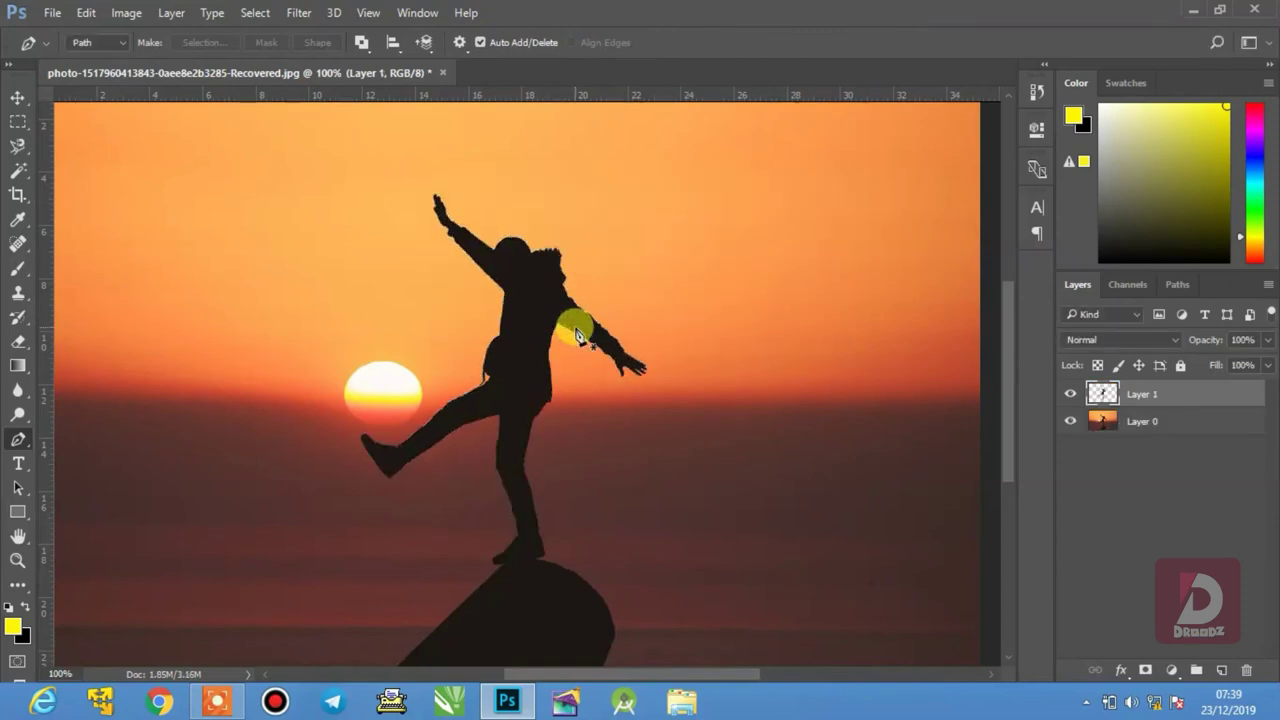
click(1070, 421)
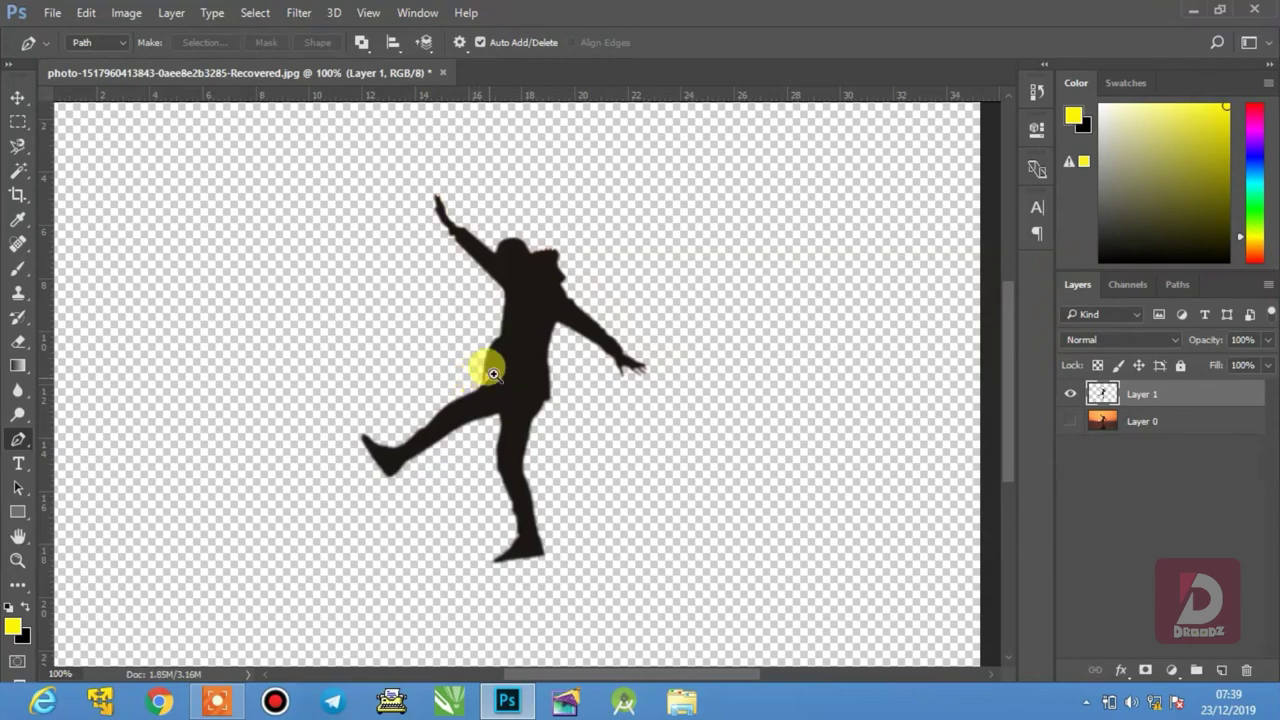
- Trace a closed Pen path around the orange gap between the hanging strap and the hip on Layer 1
drag(496, 372, 563, 434)
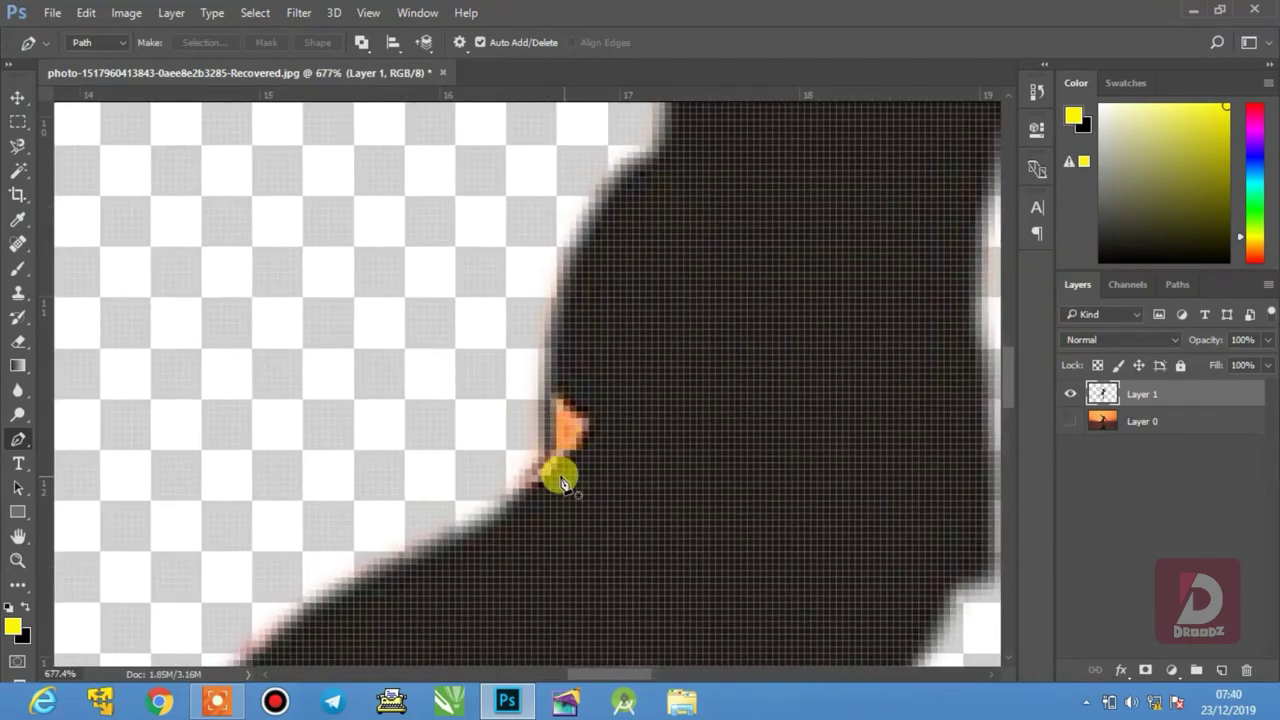
click(531, 473)
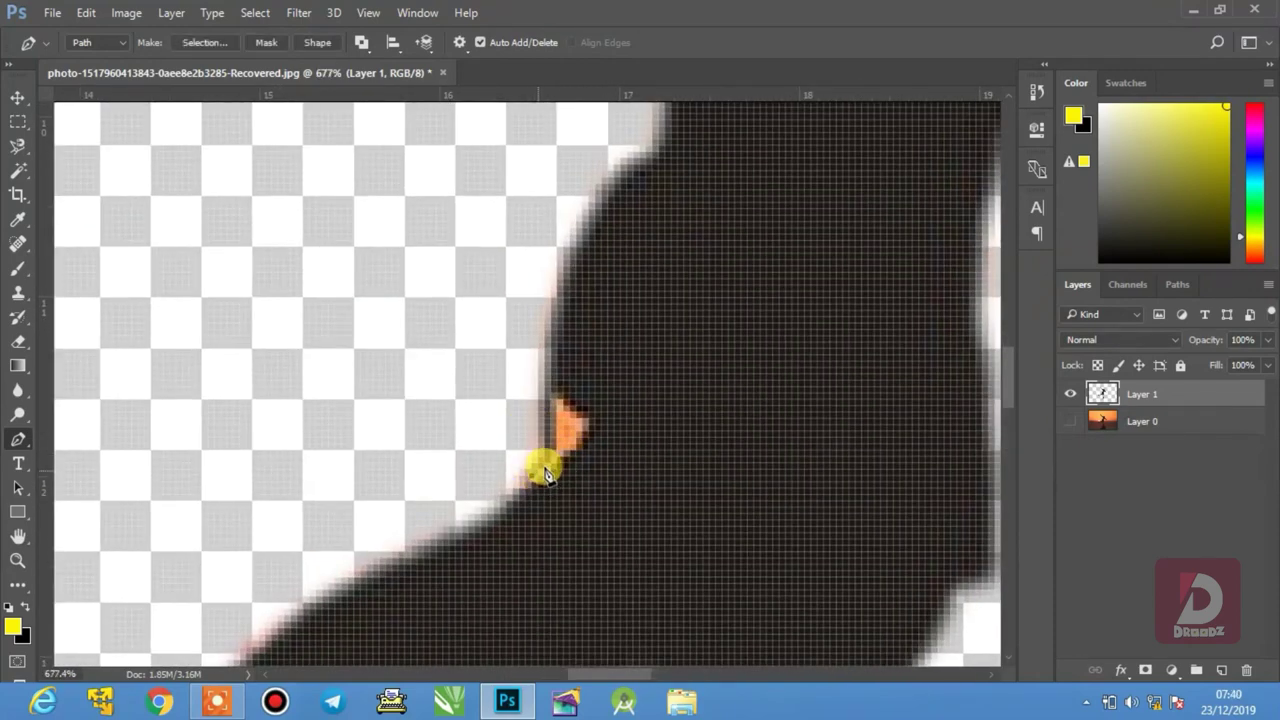
click(557, 446)
click(557, 405)
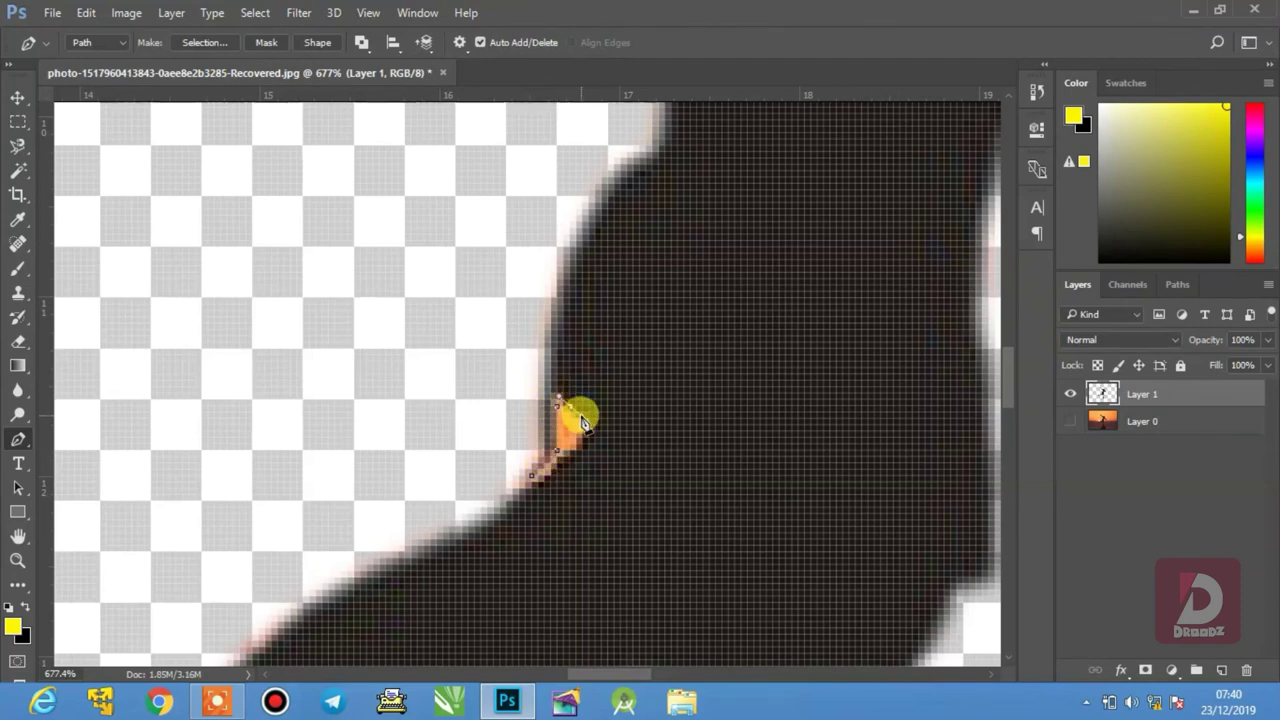
click(585, 423)
- Convert the strap-gap path into a selection with a 1-pixel feather and delete the orange pixels inside it
right_click(570, 428)
click(637, 294)
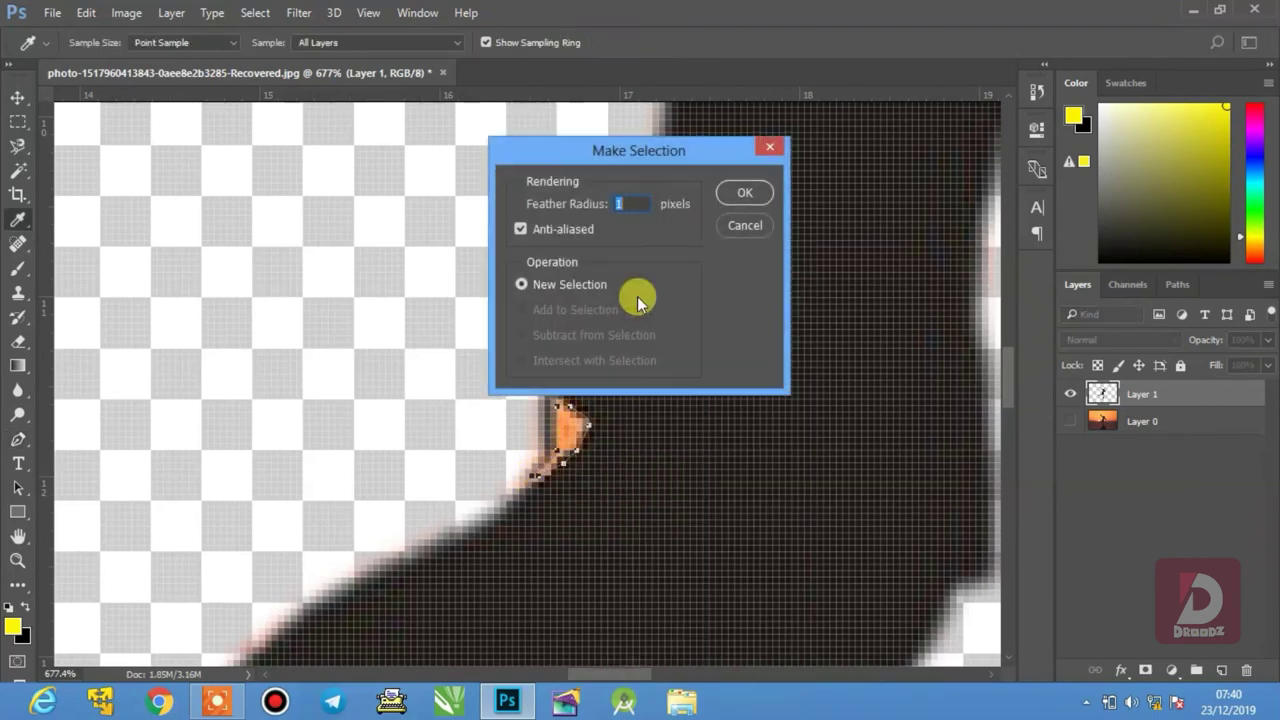
key(Return)
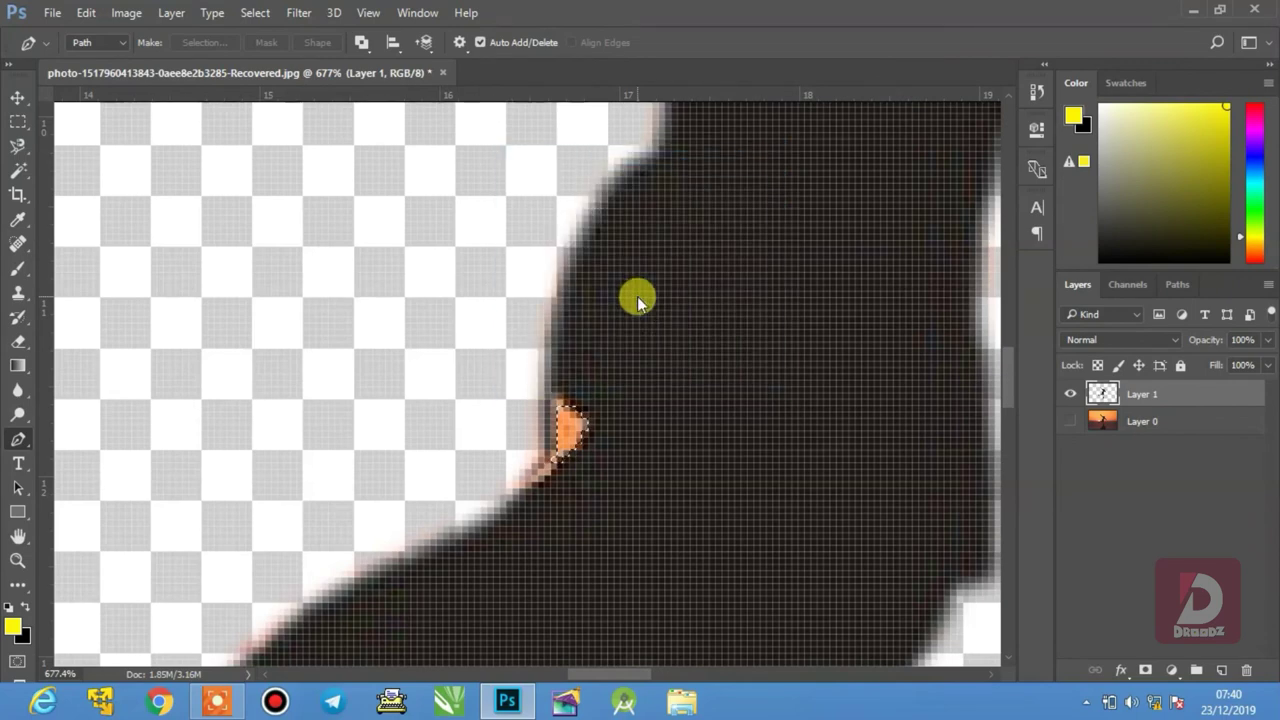
key(Delete)
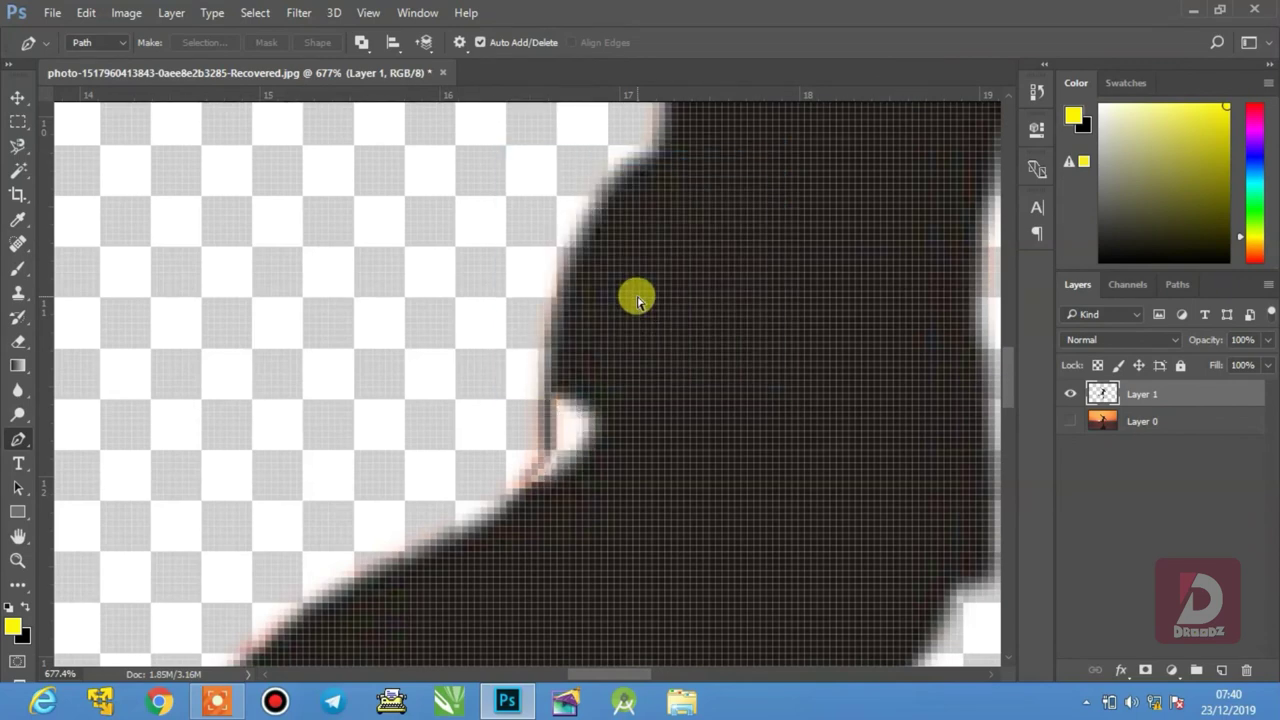
- Delete the cut-out silhouette layer and show the original photo layer again
key(ctrl+0)
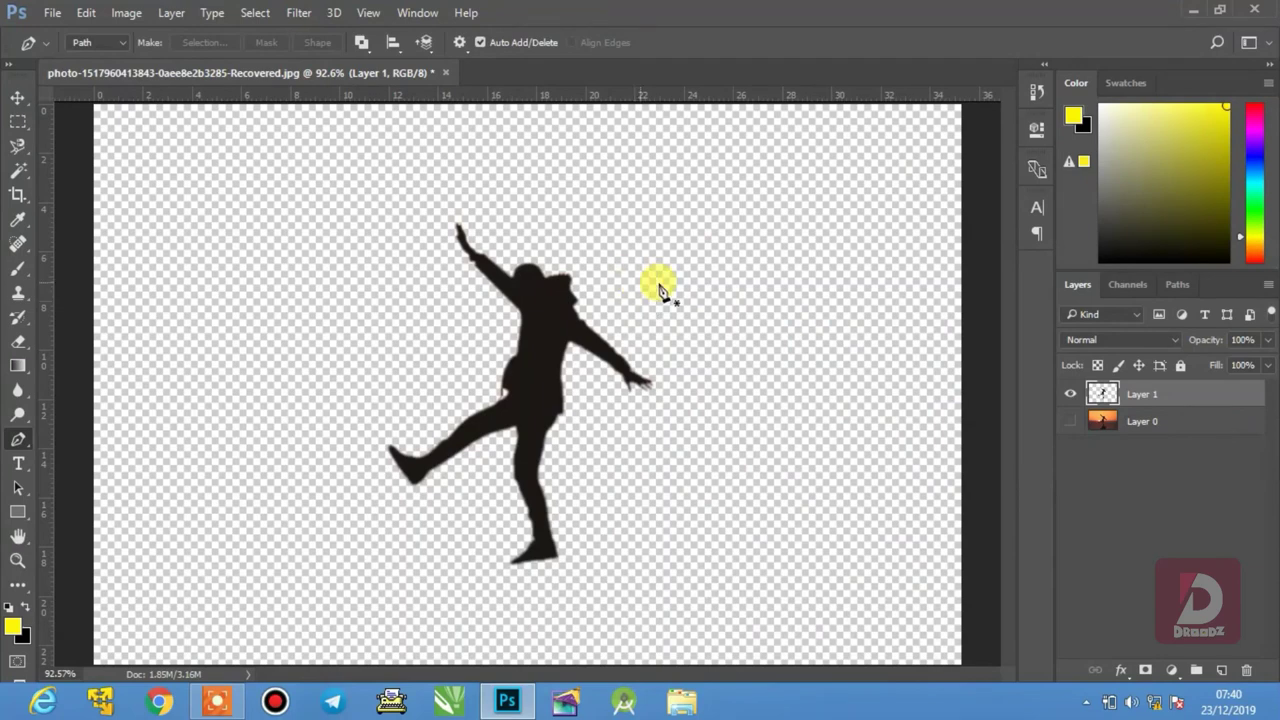
key(Delete)
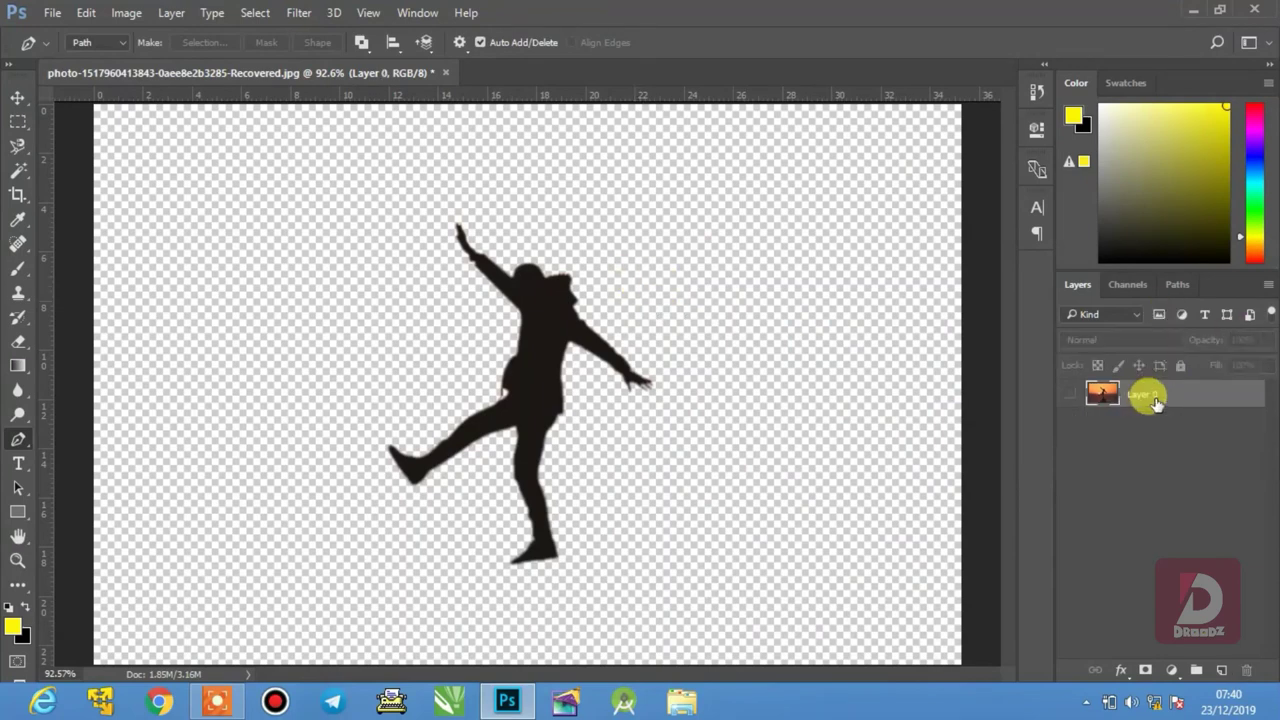
click(1069, 394)
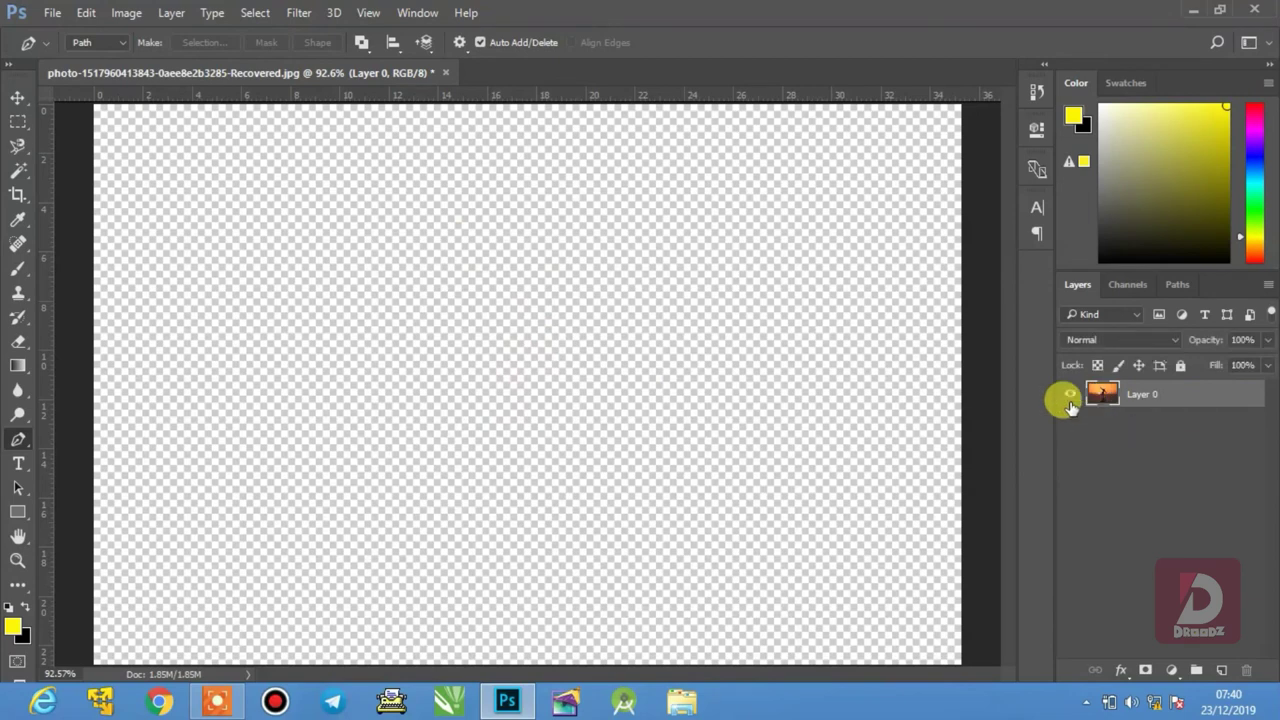
click(474, 422)
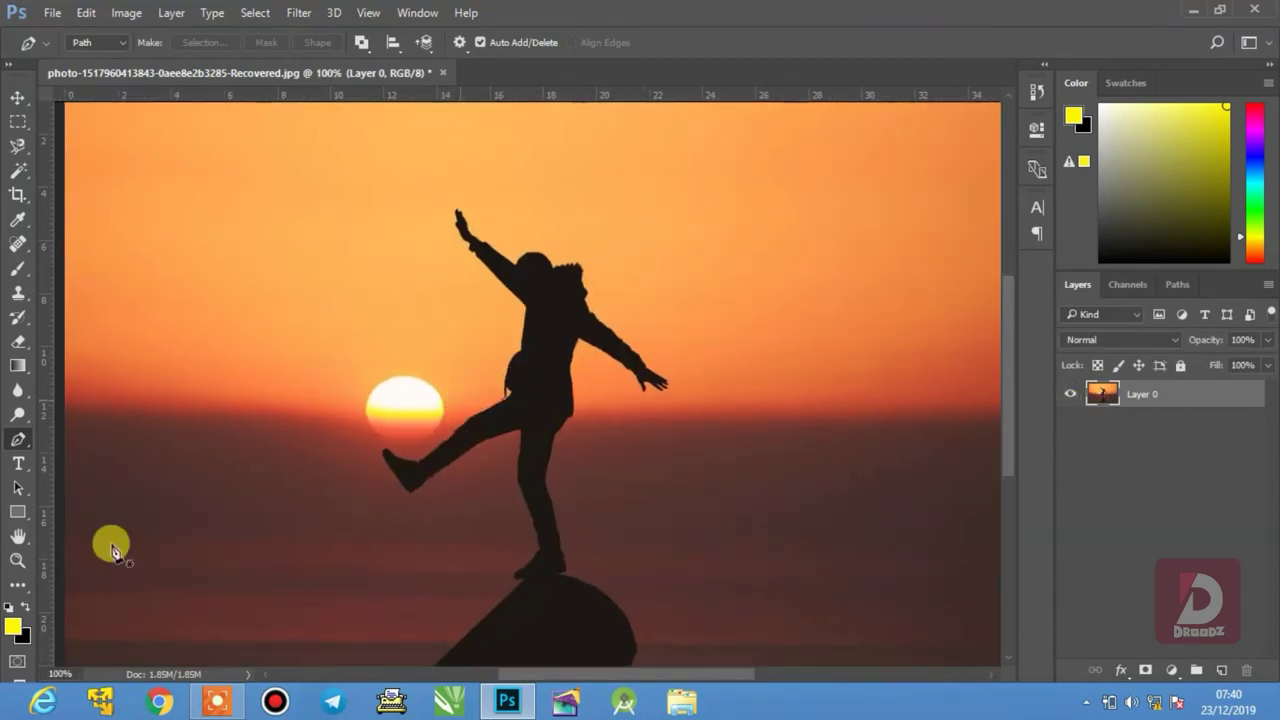